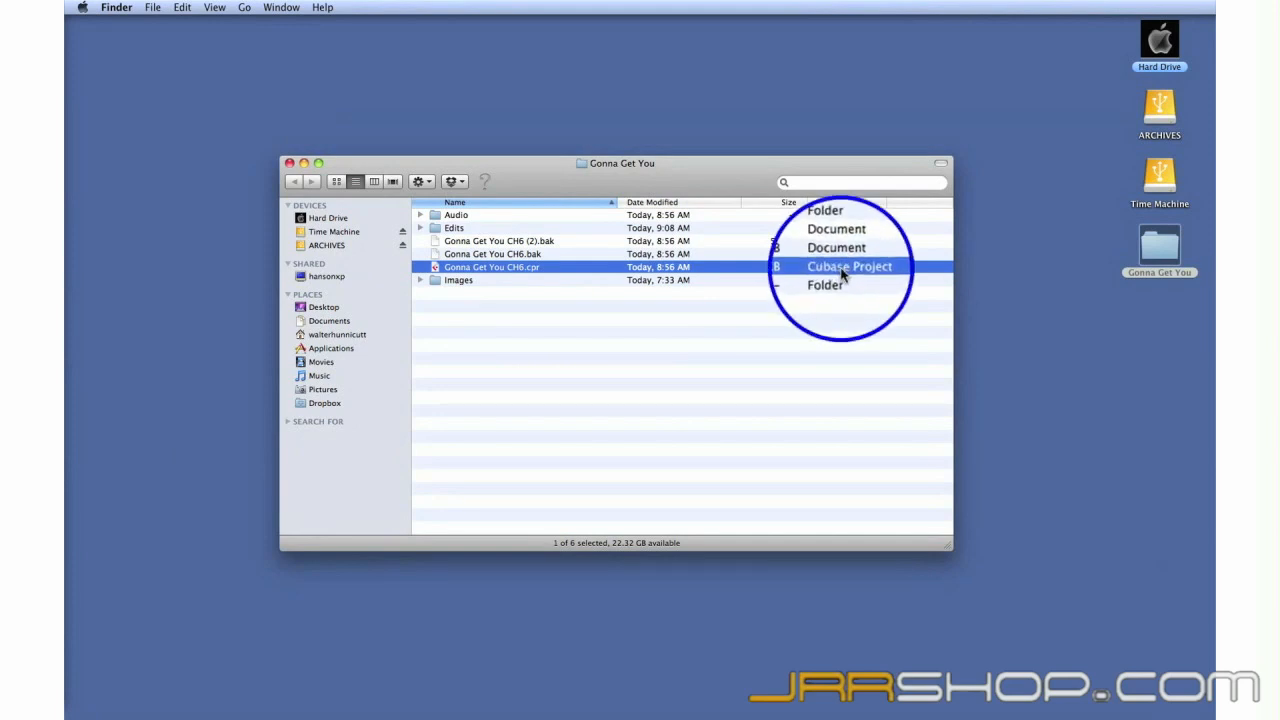
Open the Cubase project from the Gonna Get You folder and hide the transport panel
click(417, 322)
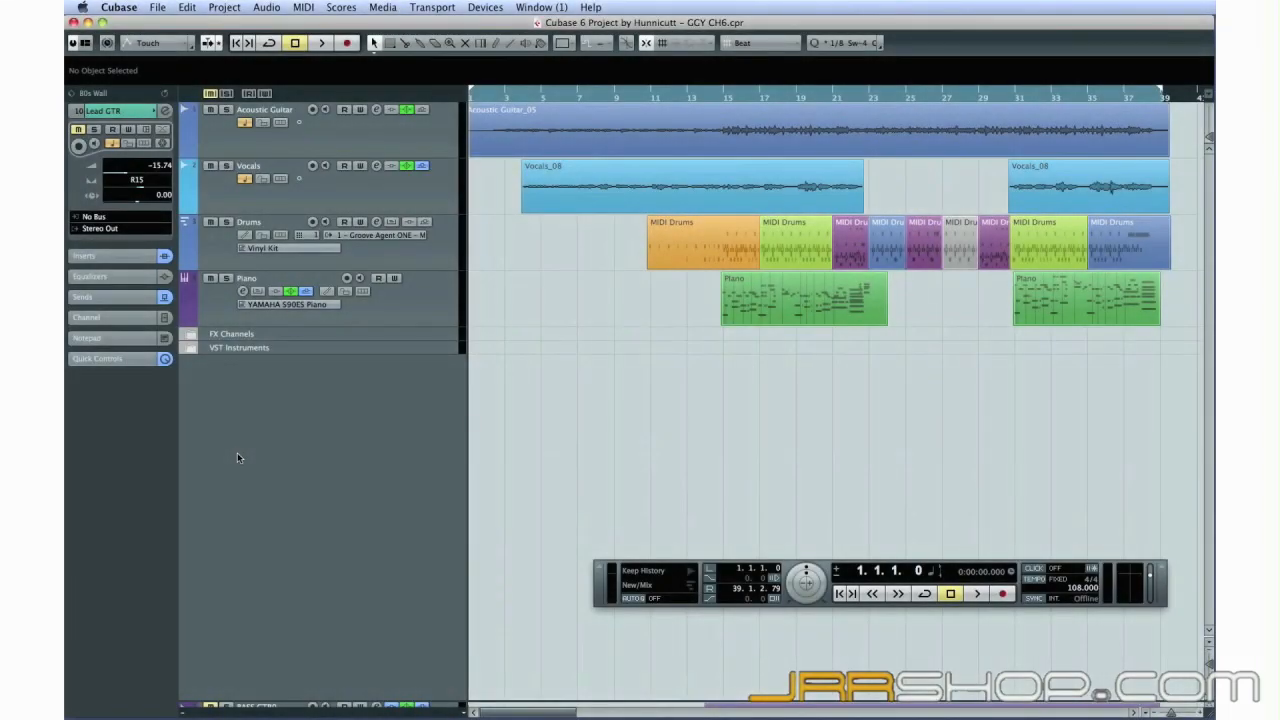
key(F2)
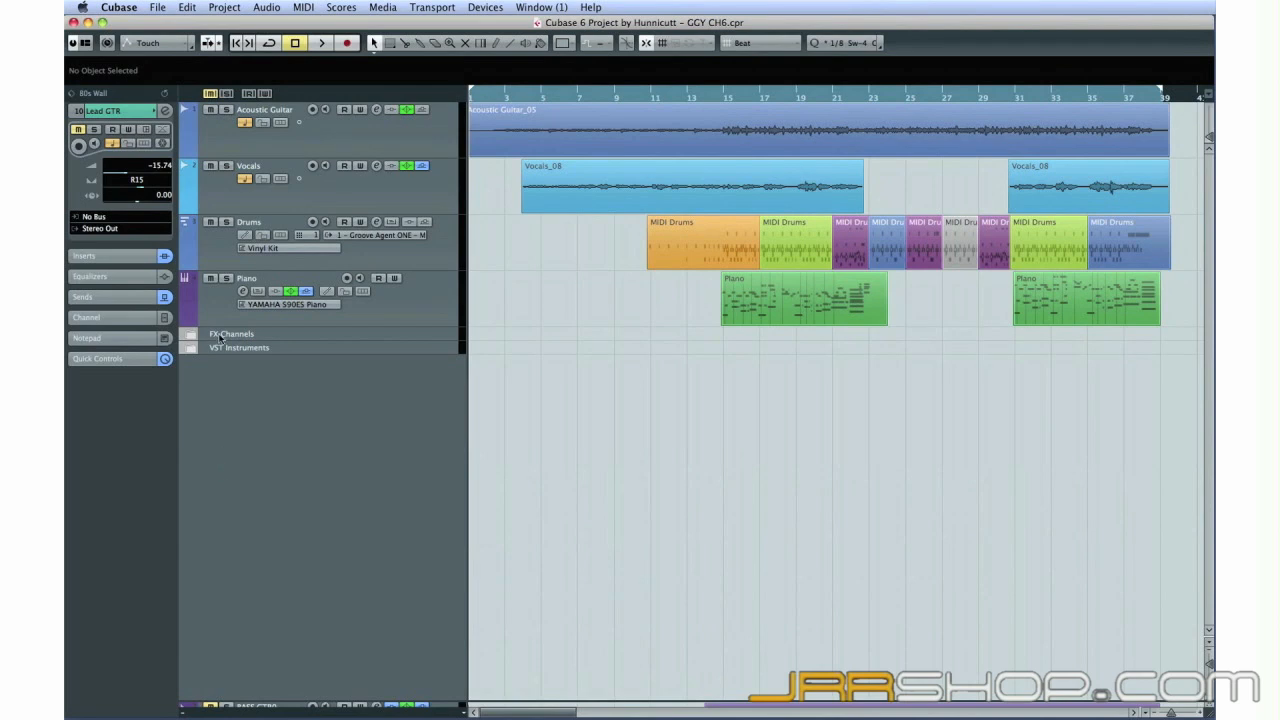
Start adding an audio track to the project, and open the track preset browser with its filters section shown
click(218, 8)
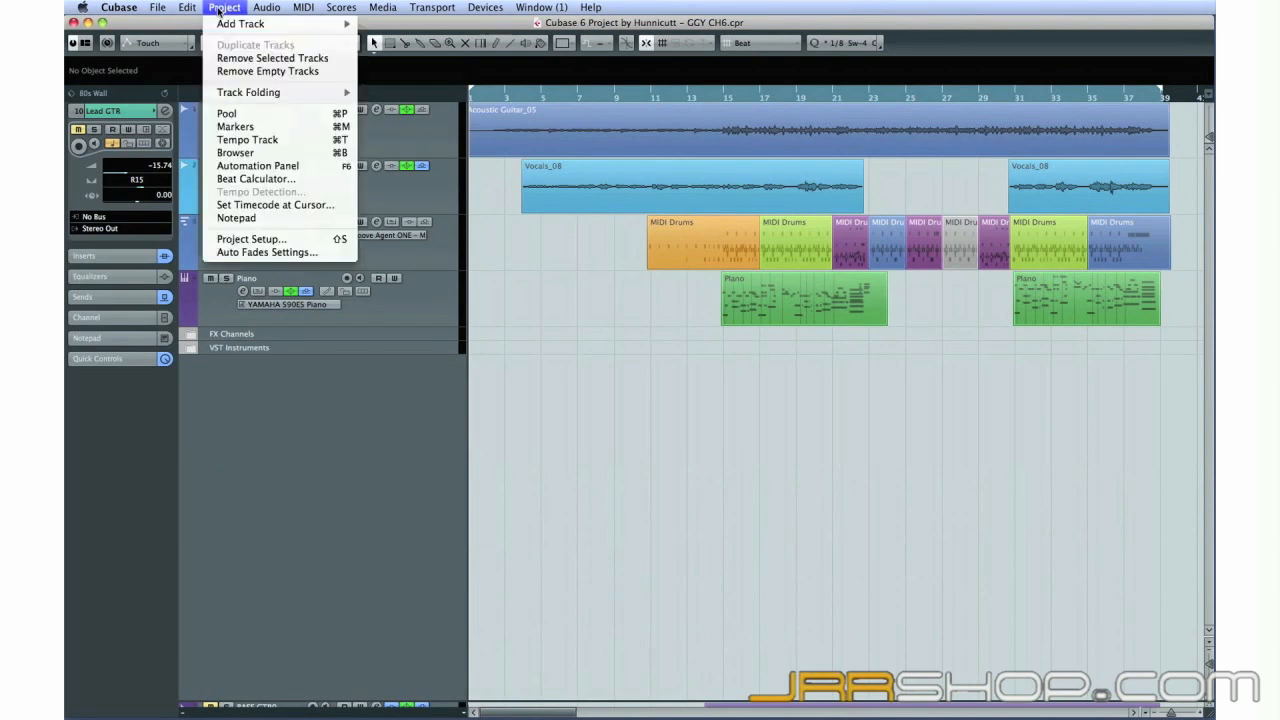
mouse_move(232, 30)
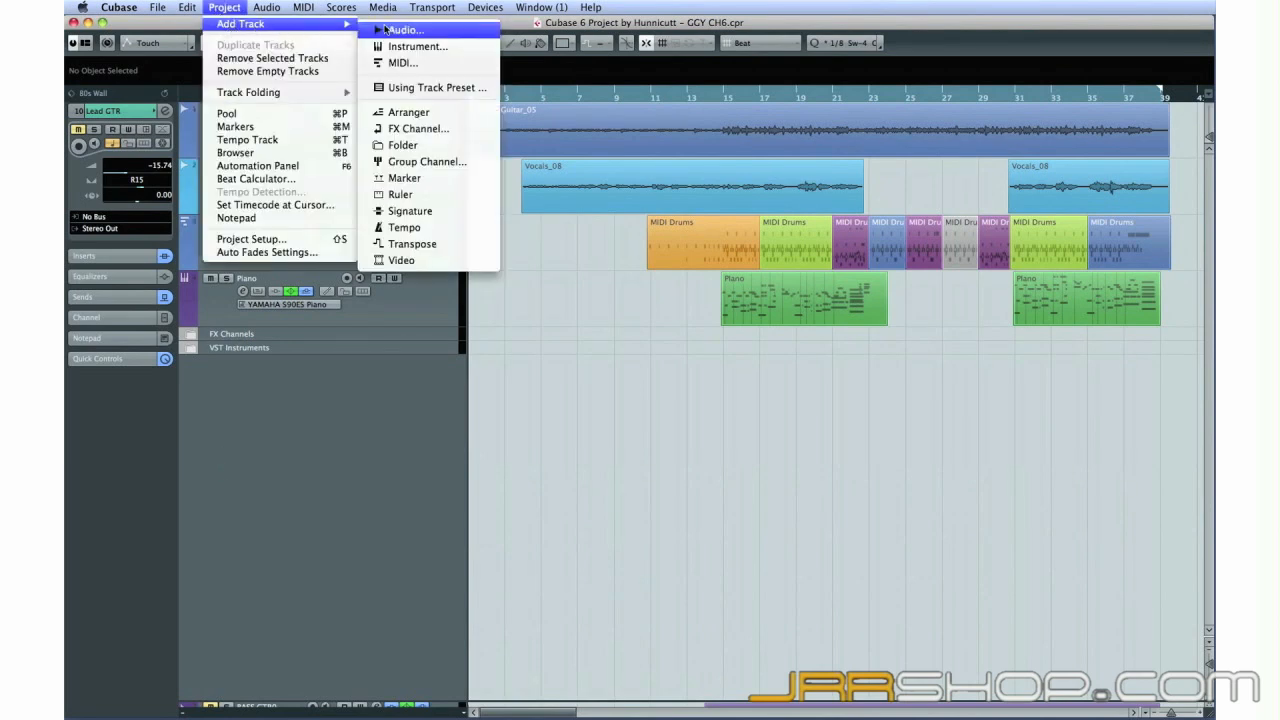
click(459, 32)
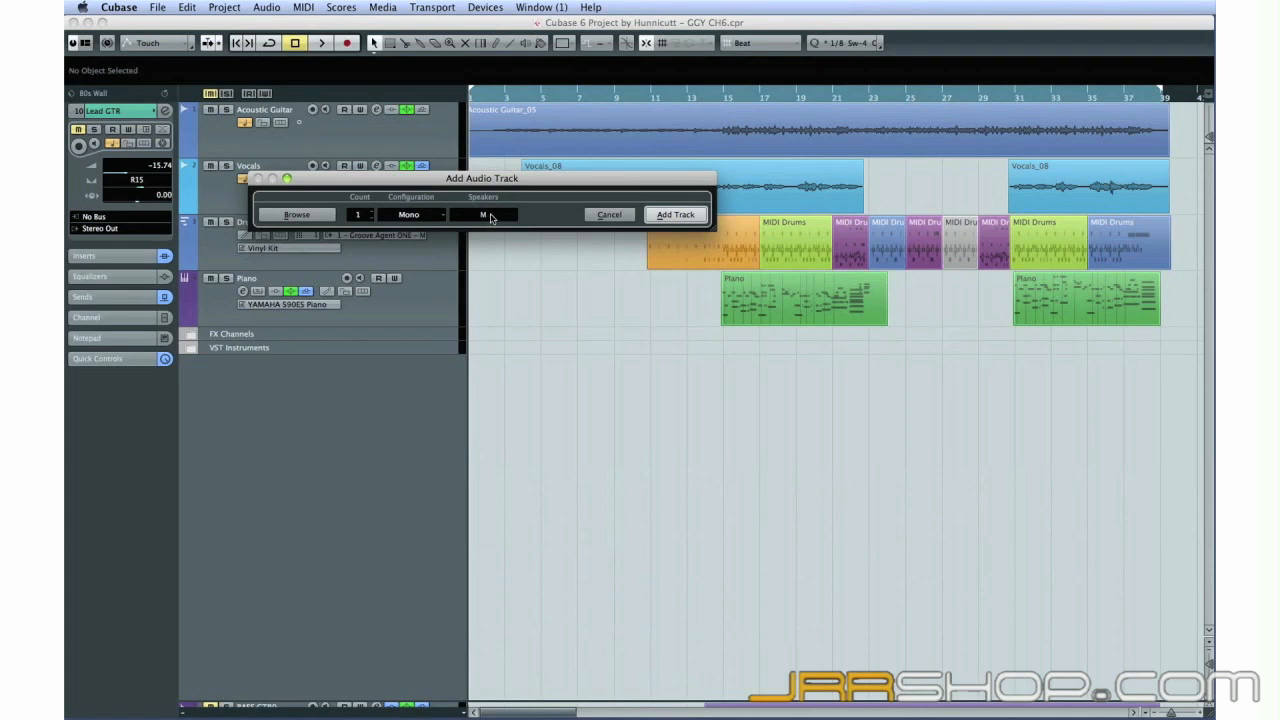
click(334, 218)
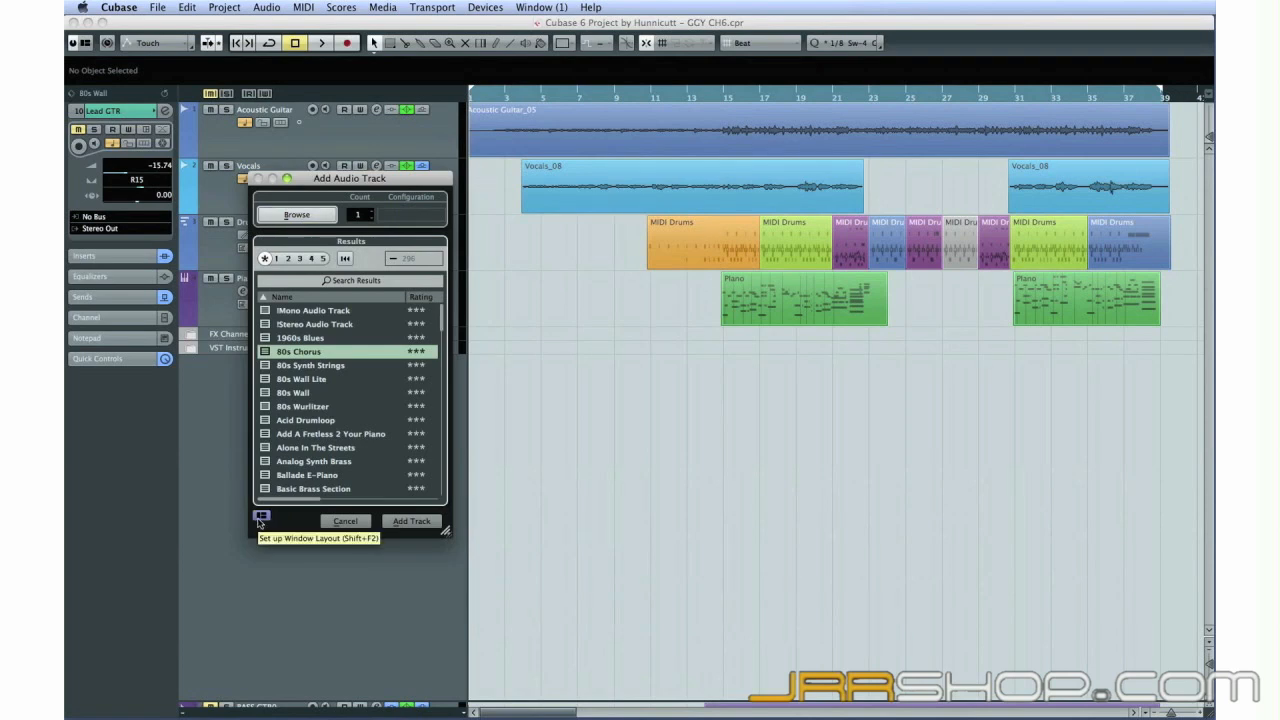
click(261, 516)
click(291, 377)
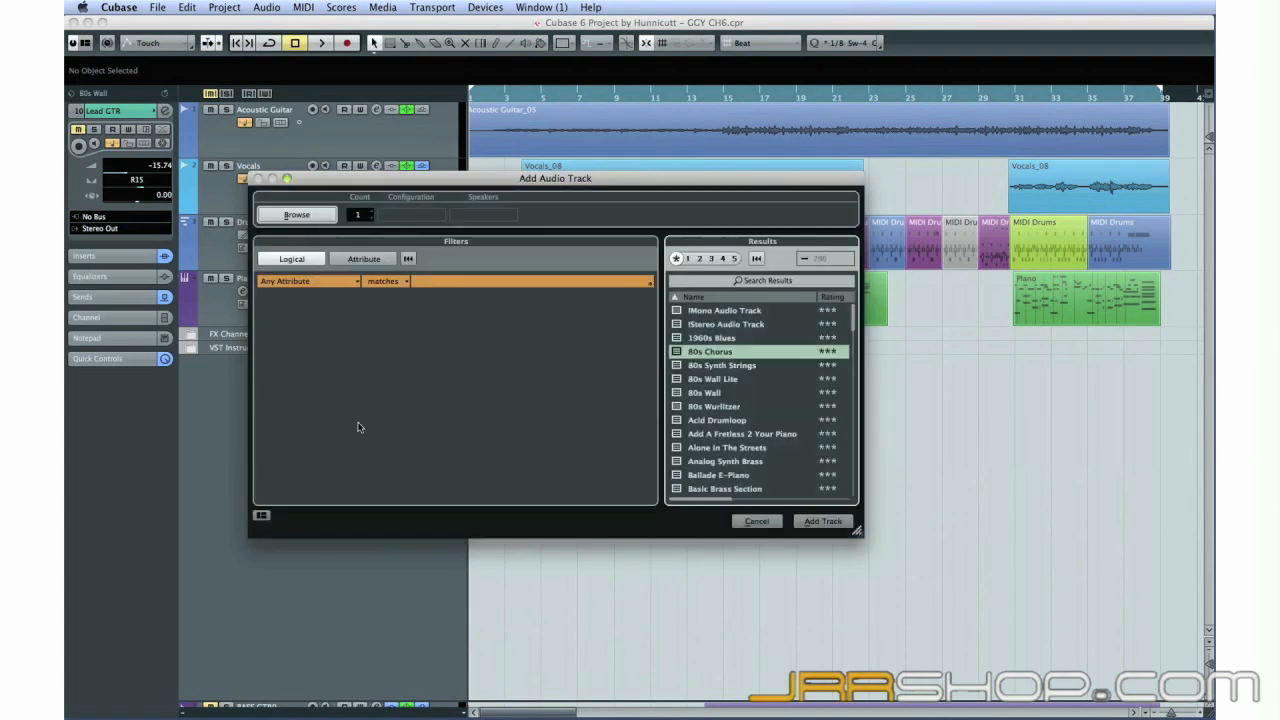
Enlarge the Add Audio Track dialog and its results list, and look through the available track presets
drag(856, 531, 1061, 634)
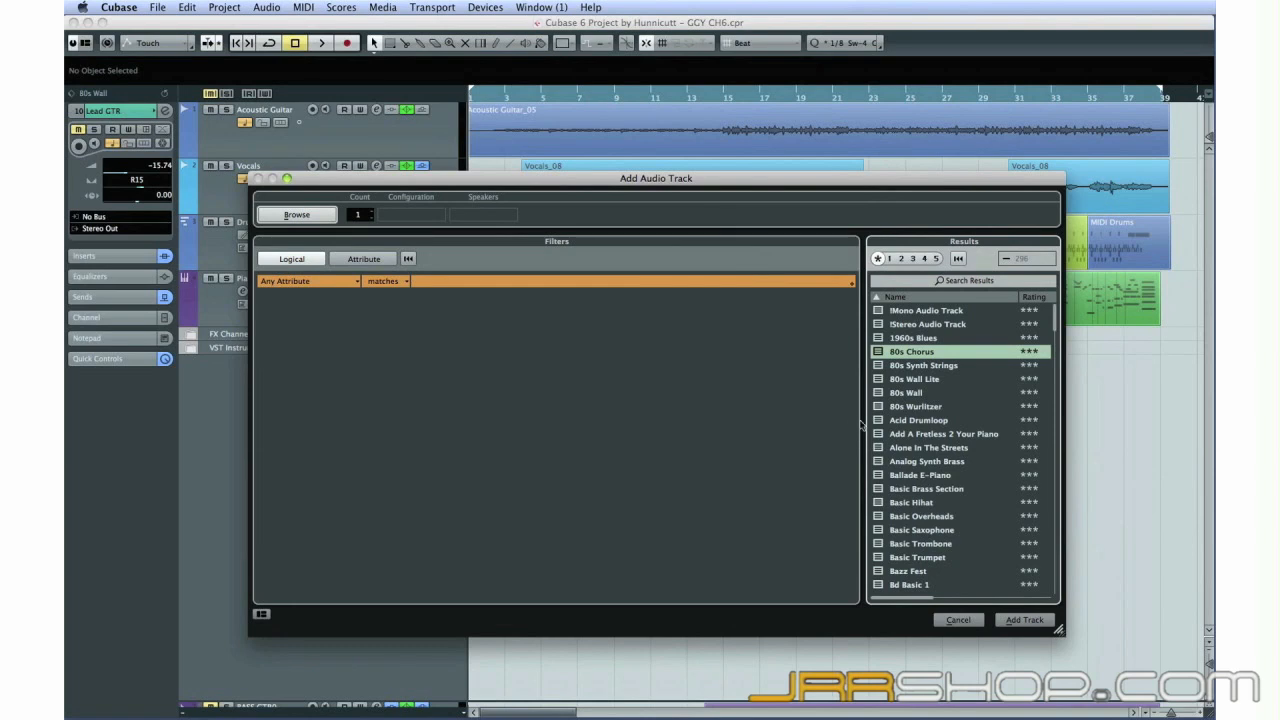
drag(863, 422, 648, 422)
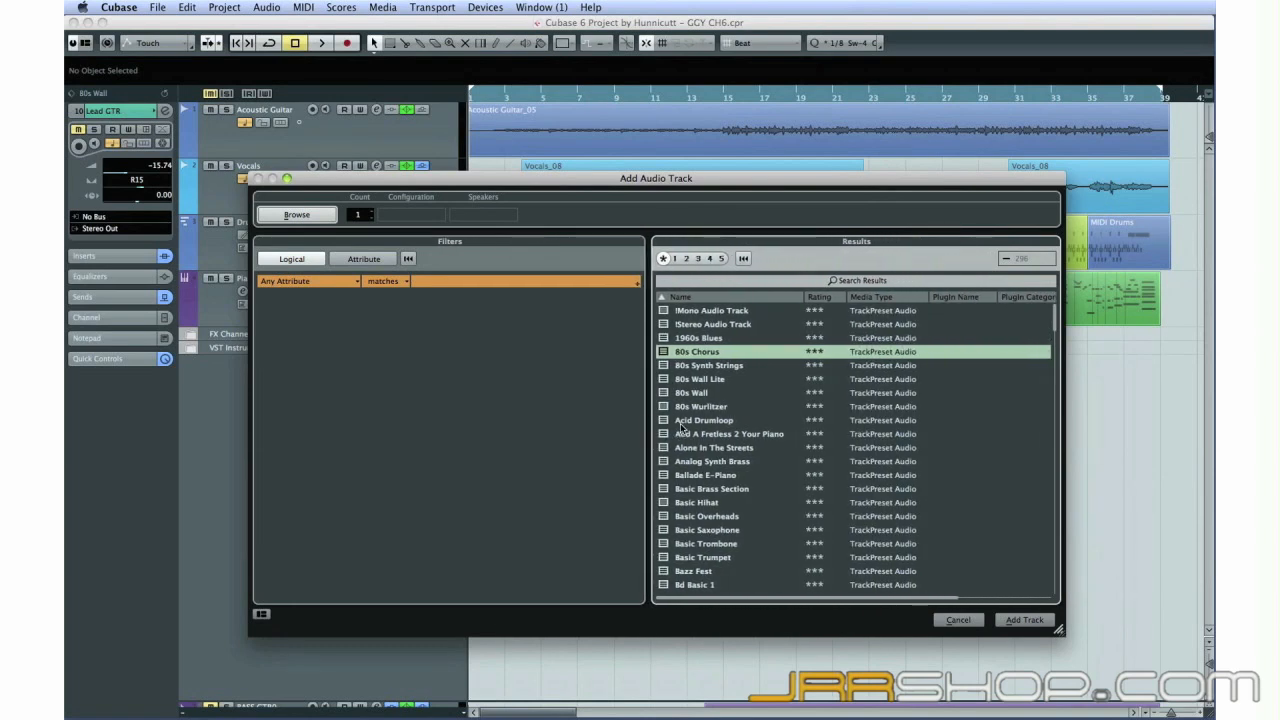
click(680, 423)
click(688, 488)
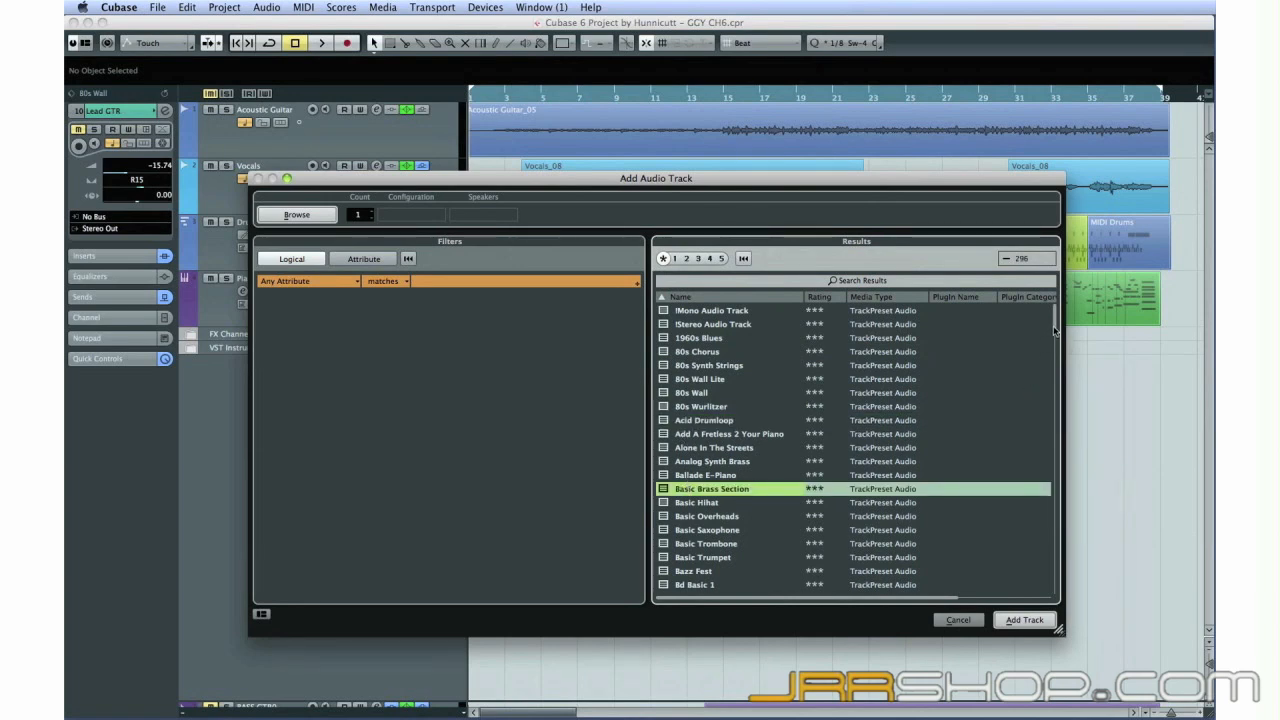
drag(1055, 330, 1052, 430)
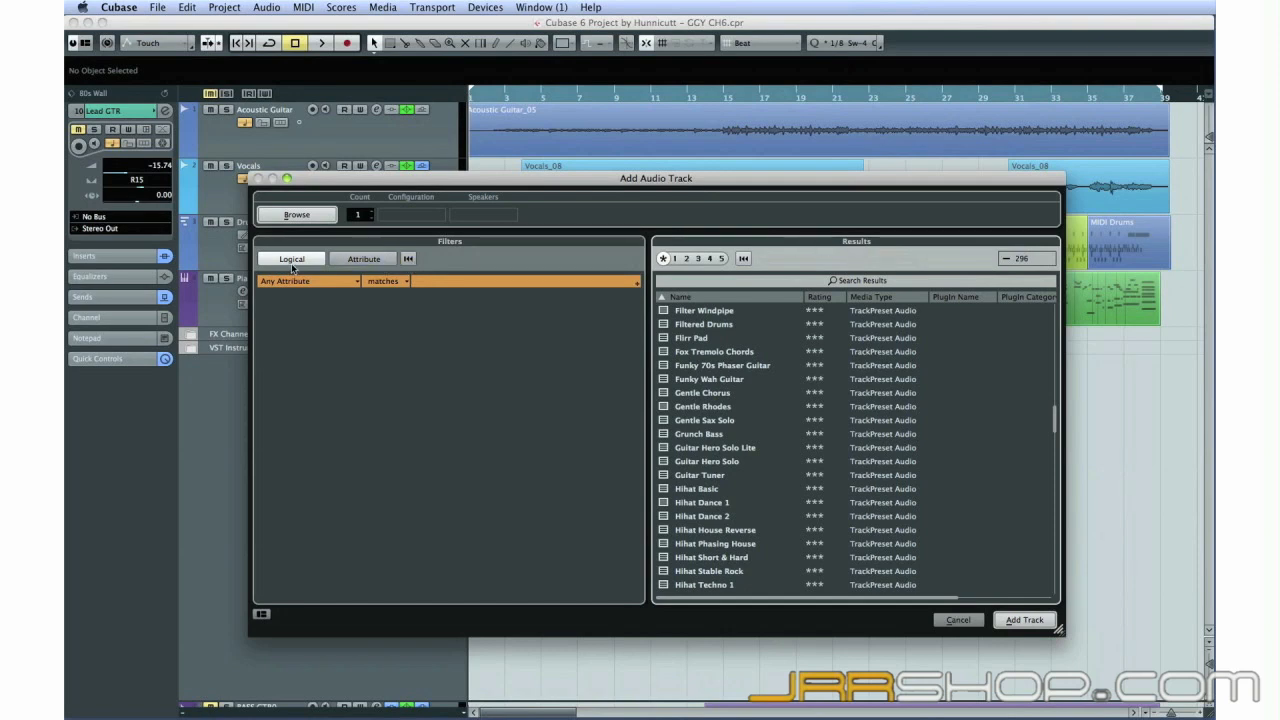
Filter the track presets by attribute, using the category Guitar/Plucked and the style Jazz
click(363, 259)
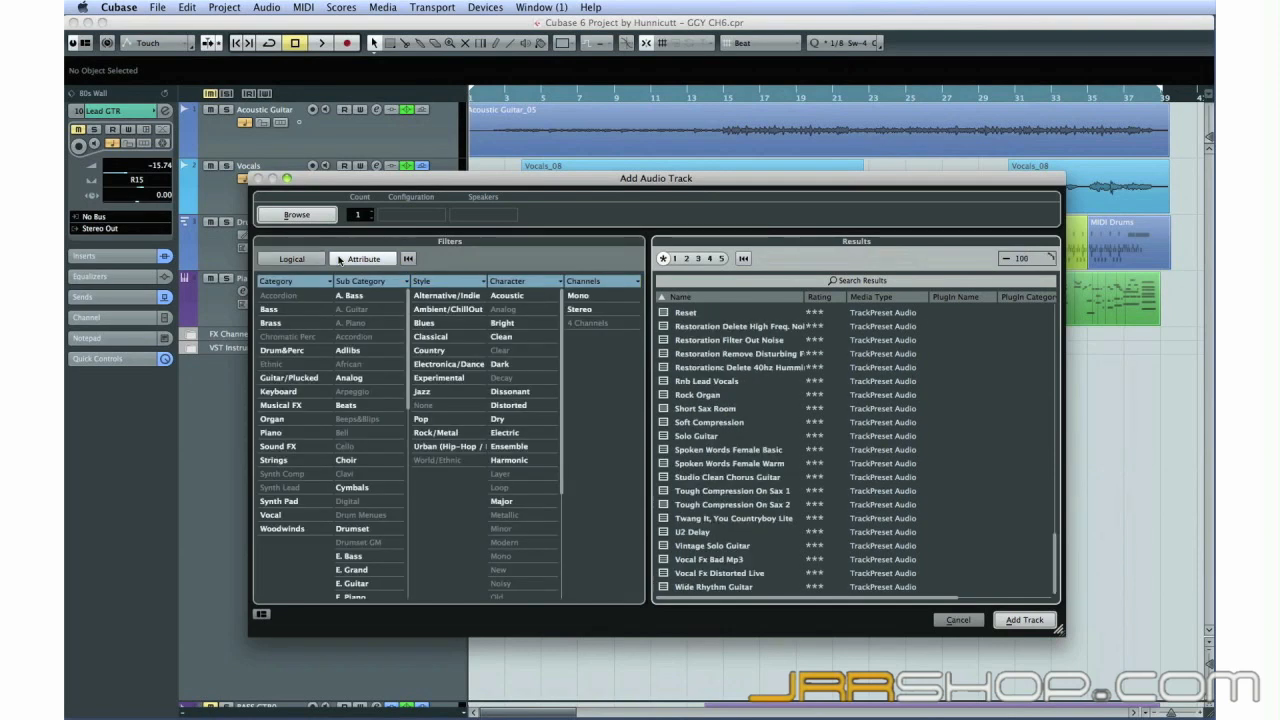
drag(648, 406, 767, 405)
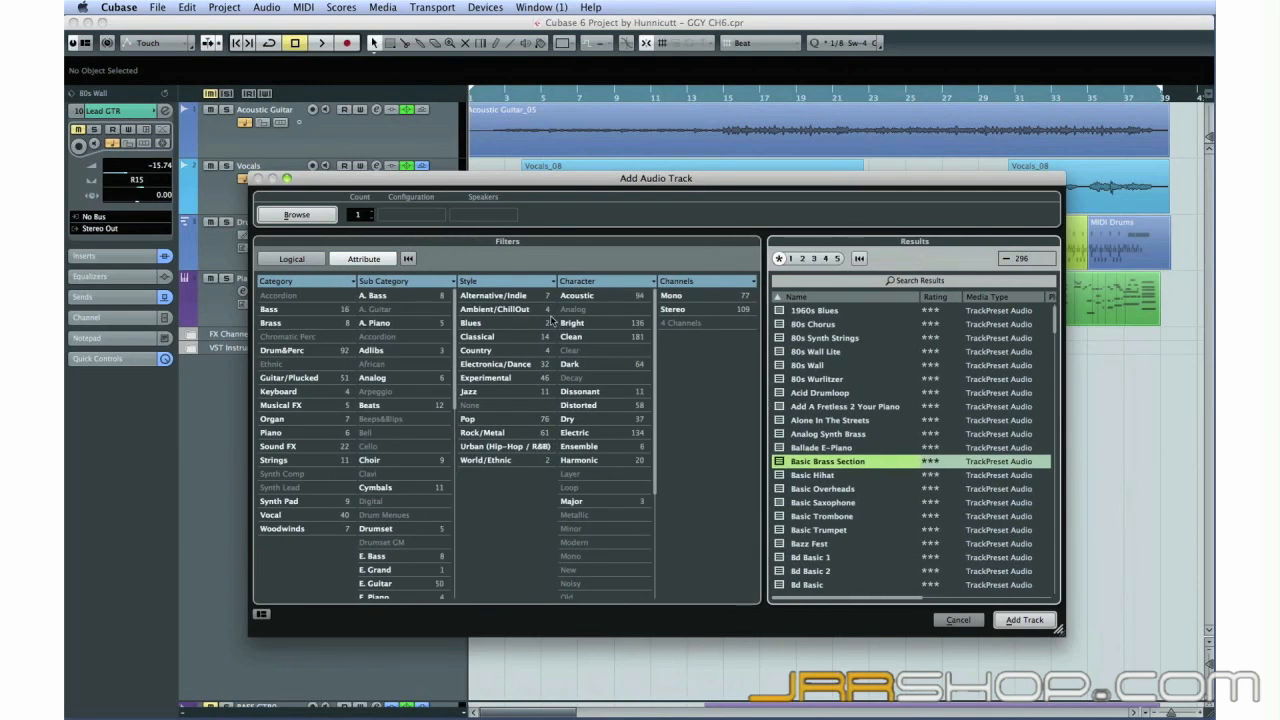
click(340, 285)
click(287, 490)
click(288, 380)
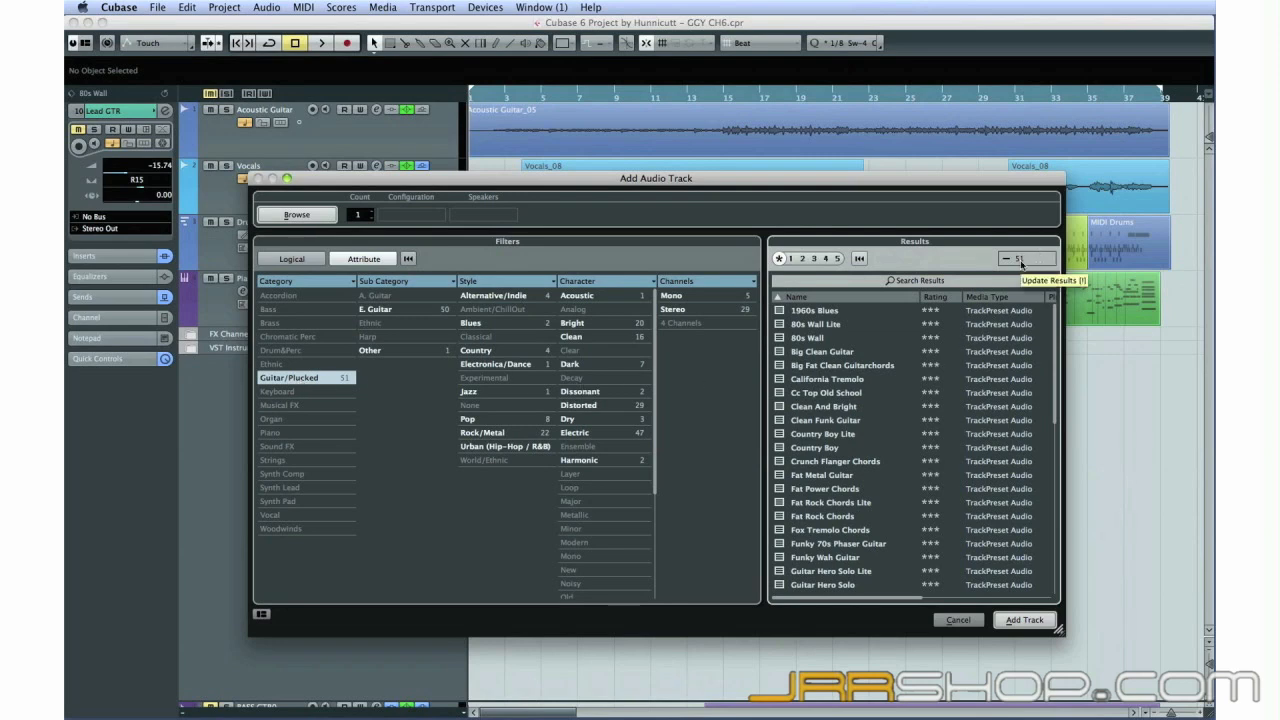
click(474, 392)
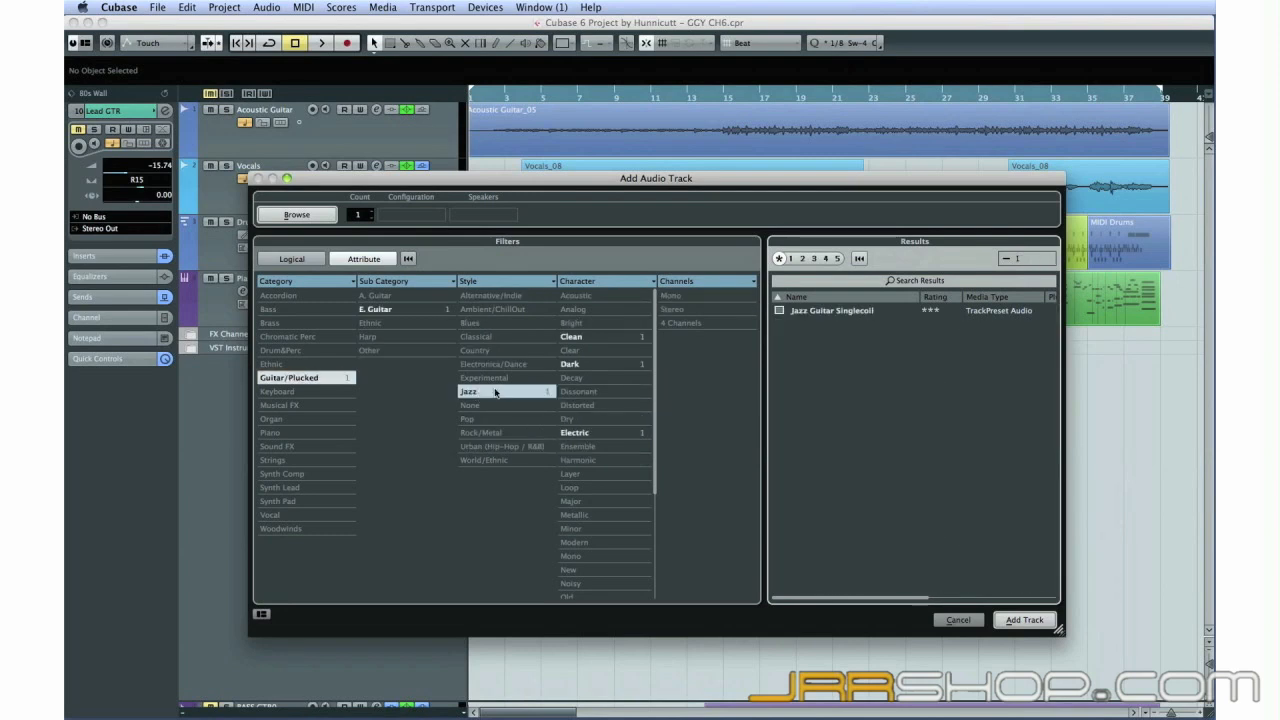
Look through the attributes that can be assigned to the Style filter column, keeping the current one
click(555, 283)
mouse_move(548, 320)
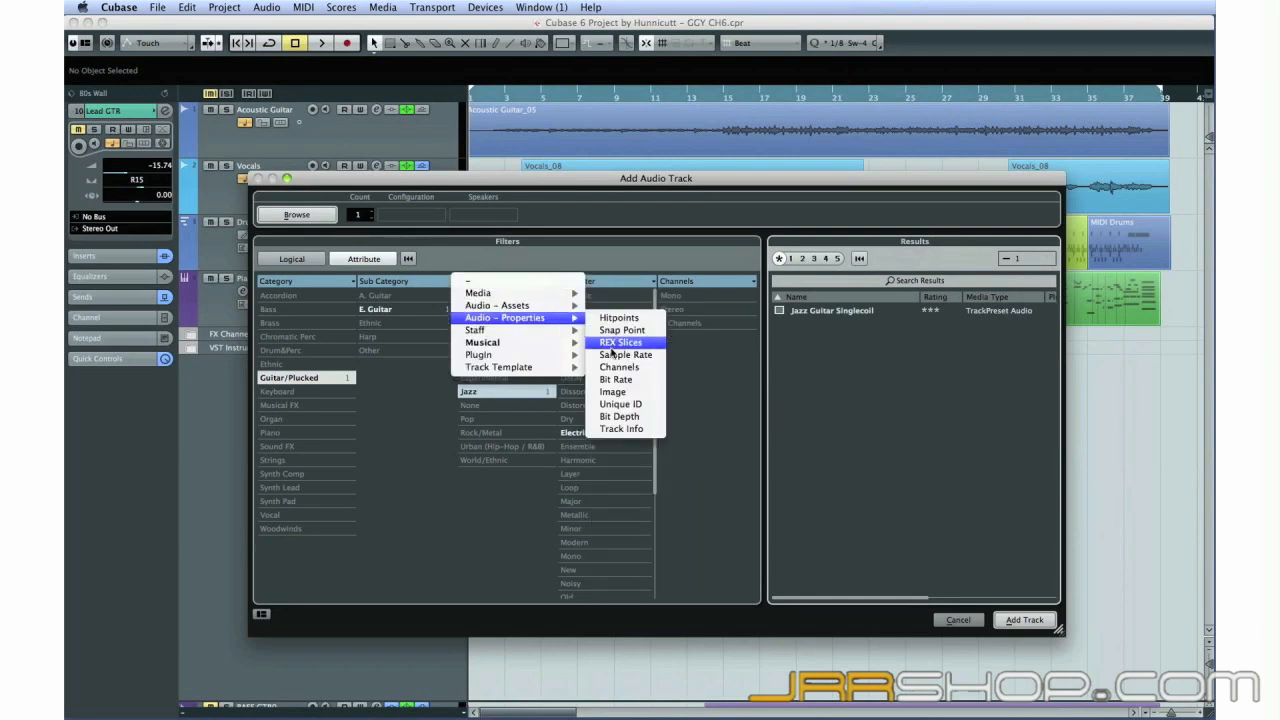
click(545, 482)
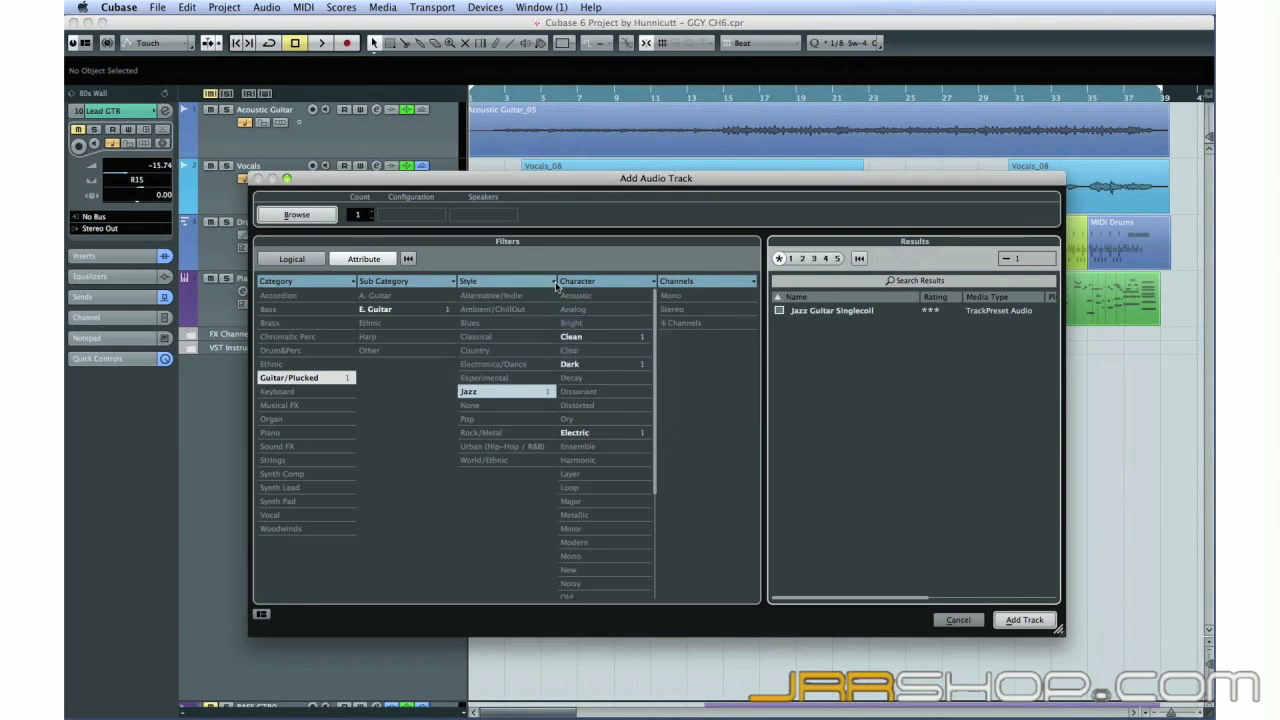
Use a logical filter to limit the track presets to those whose Name matches "Single Coil"
click(320, 259)
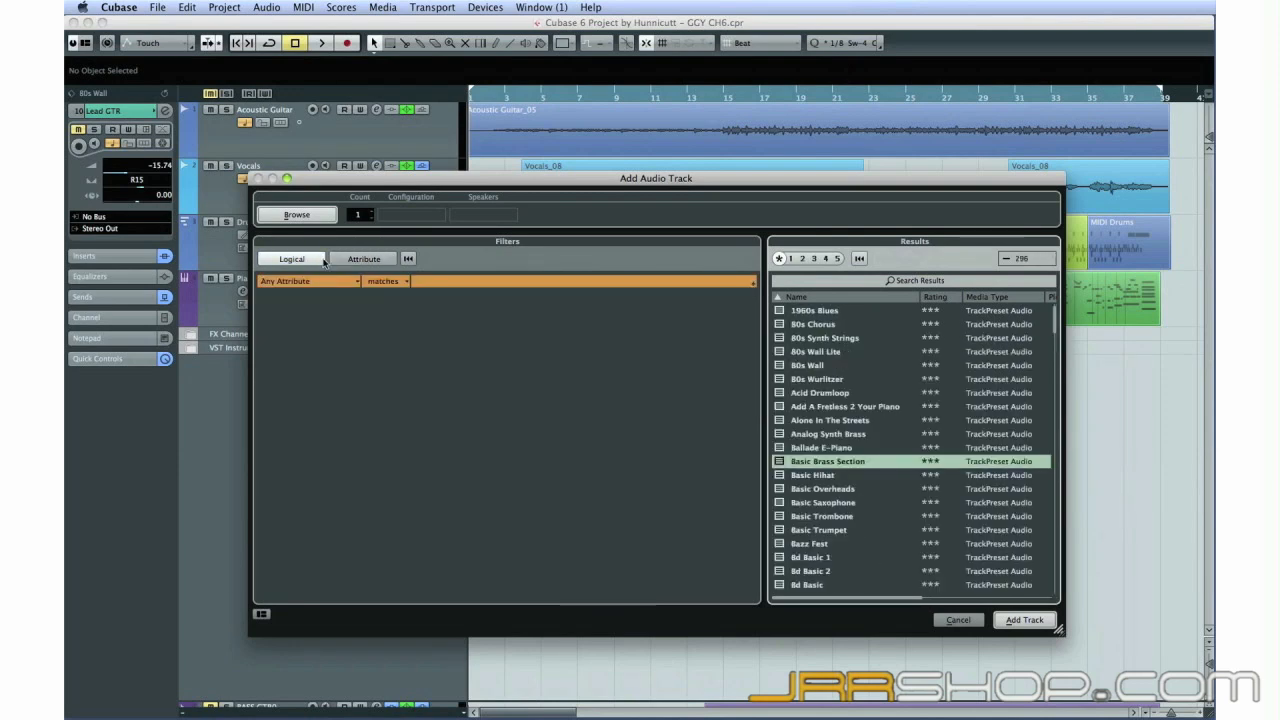
click(354, 283)
scroll(624, 292, down, 15)
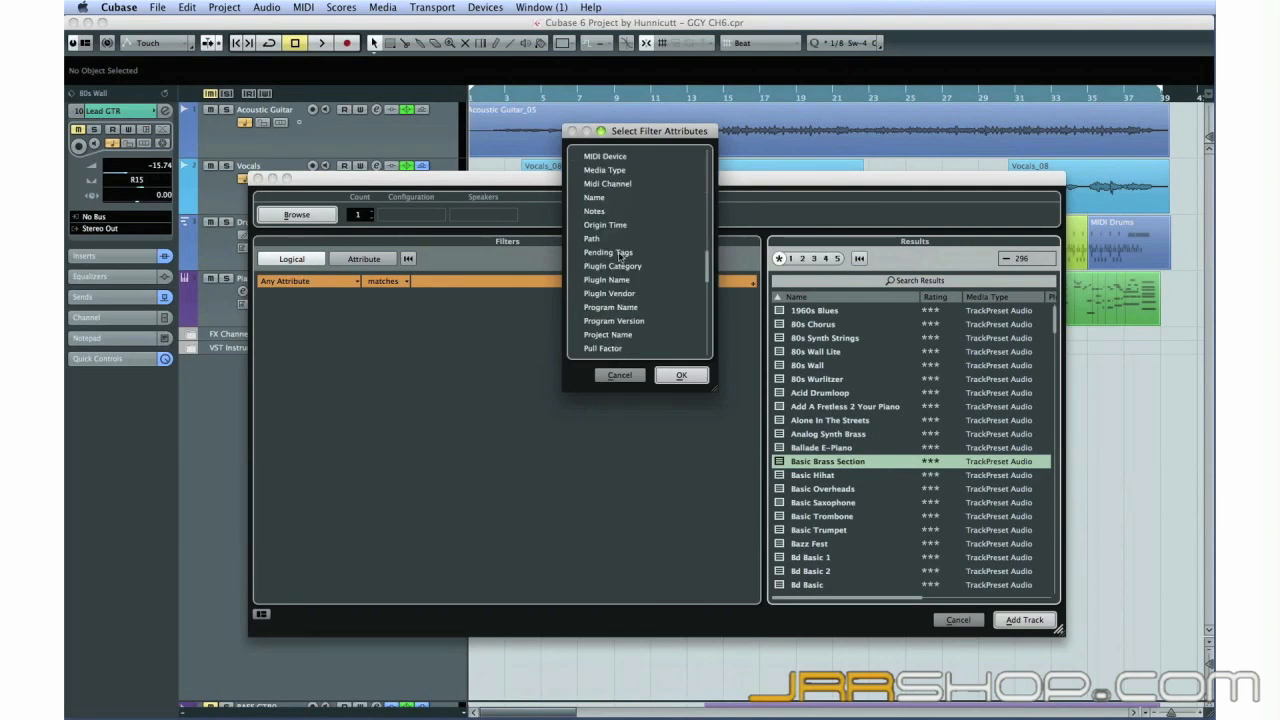
click(596, 198)
click(677, 375)
click(480, 282)
text(Single Coil)
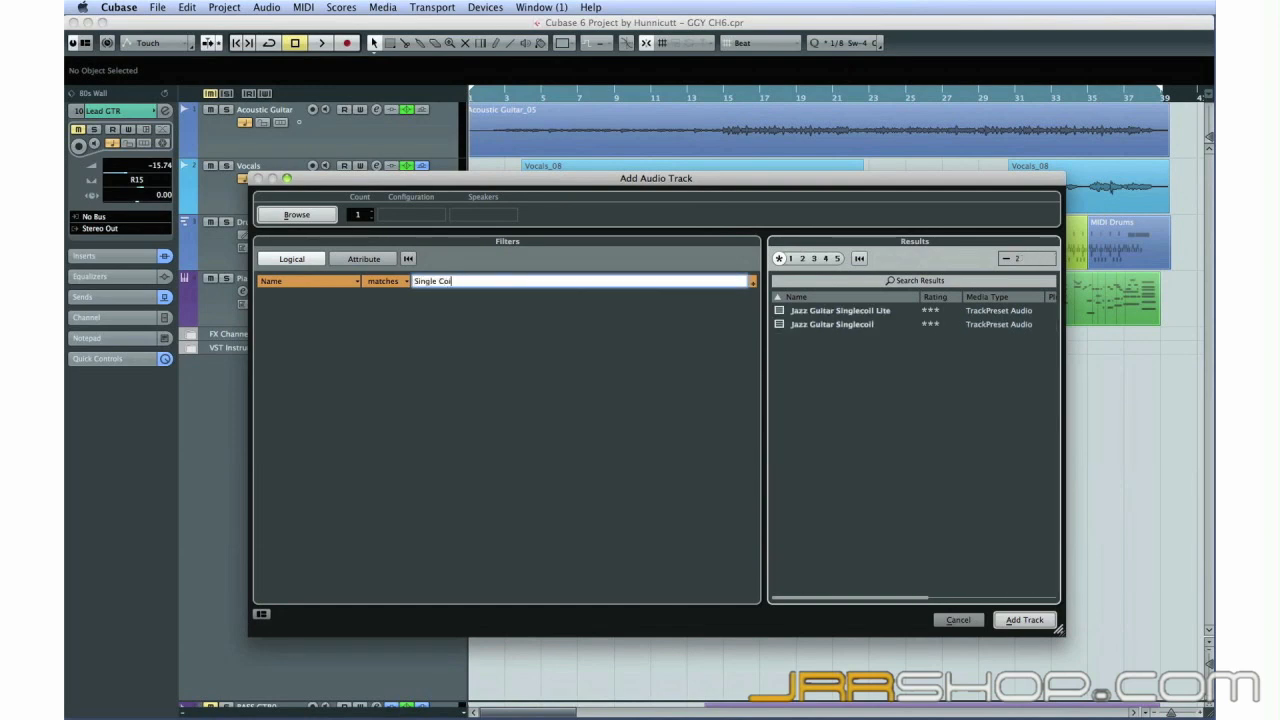
key(Return)
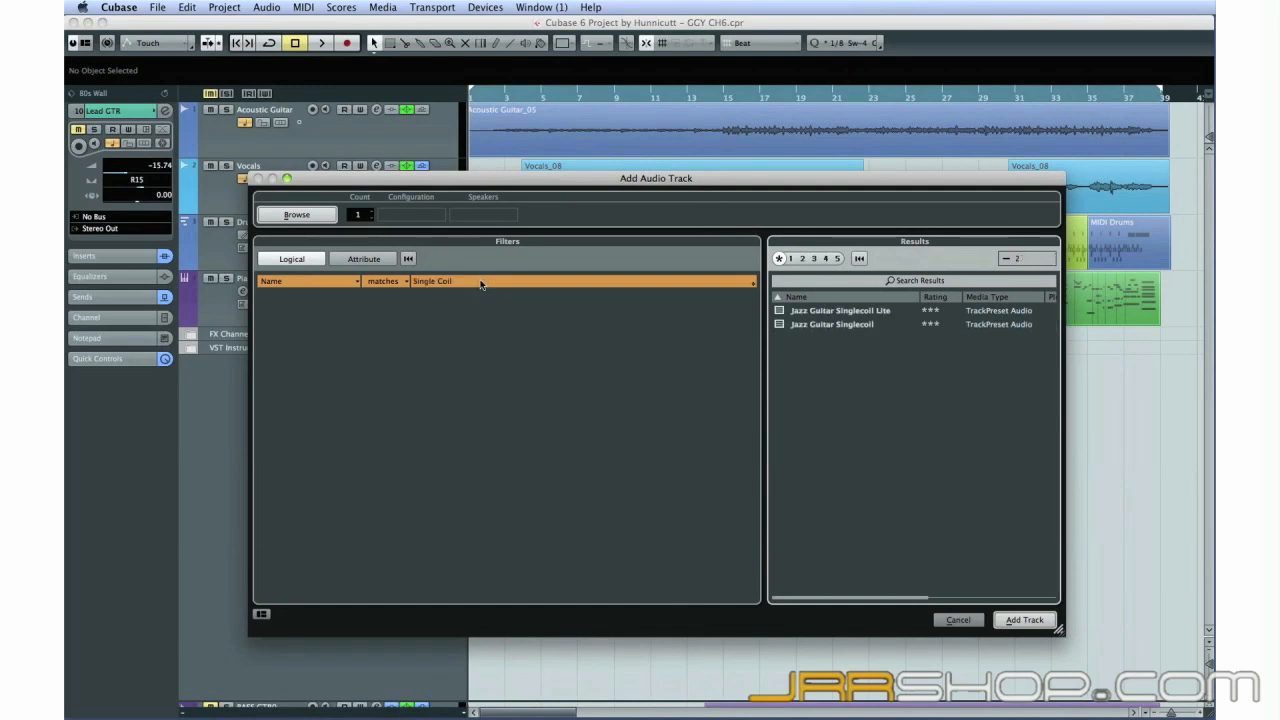
Add the audio track using the Jazz Guitar Singlecoil preset from the filtered results
click(408, 260)
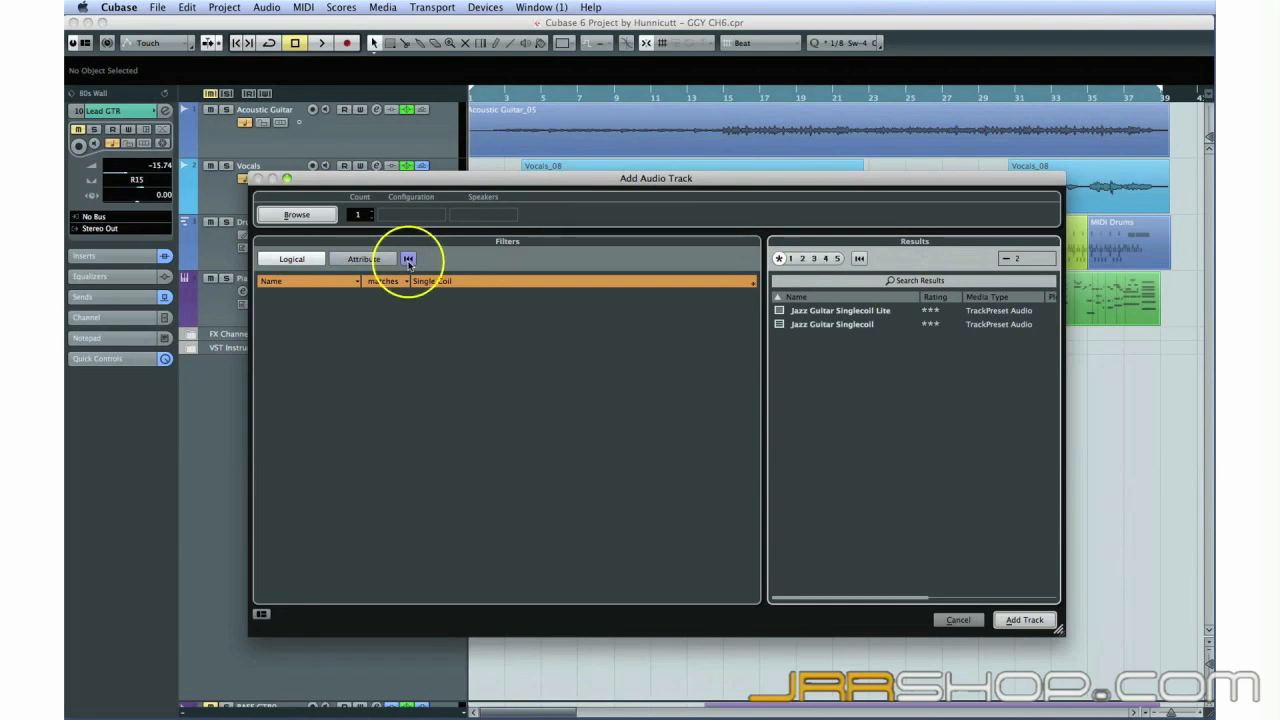
click(806, 326)
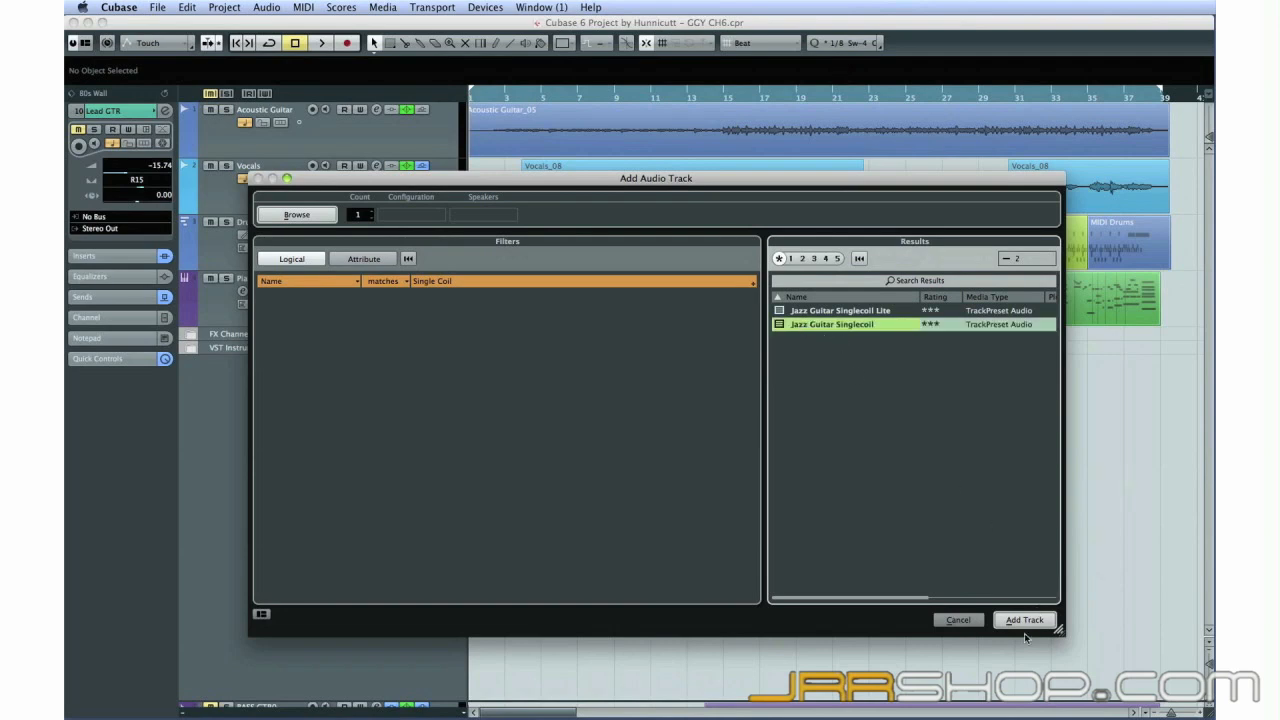
click(1022, 617)
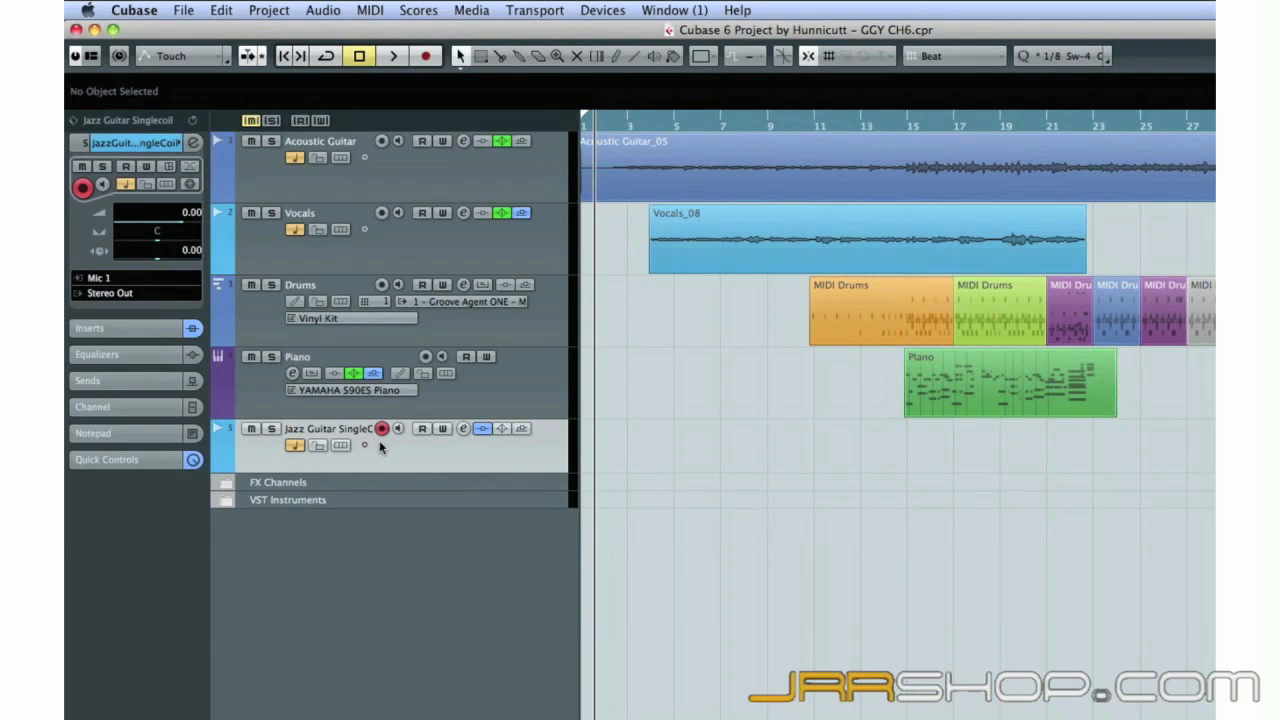
Examine the new guitar track's insert effects, including the AmpSimulator and StudioEQ settings, and close its channel settings
click(463, 429)
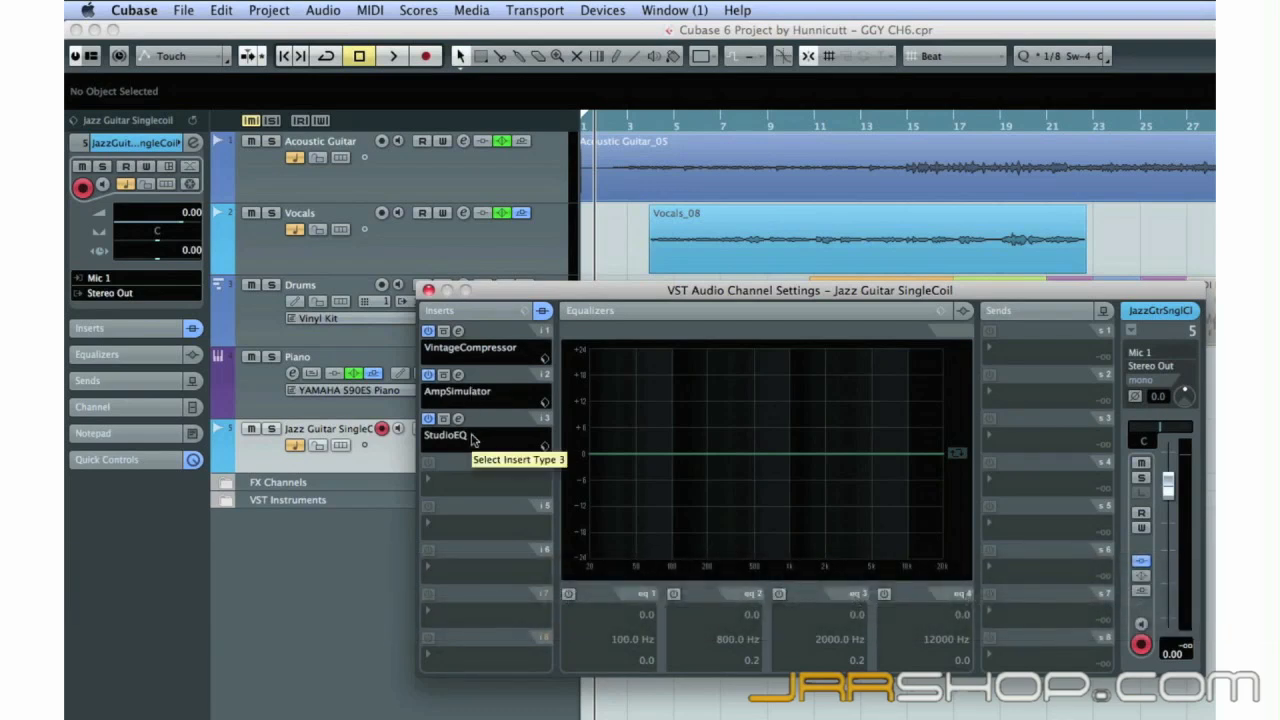
click(459, 332)
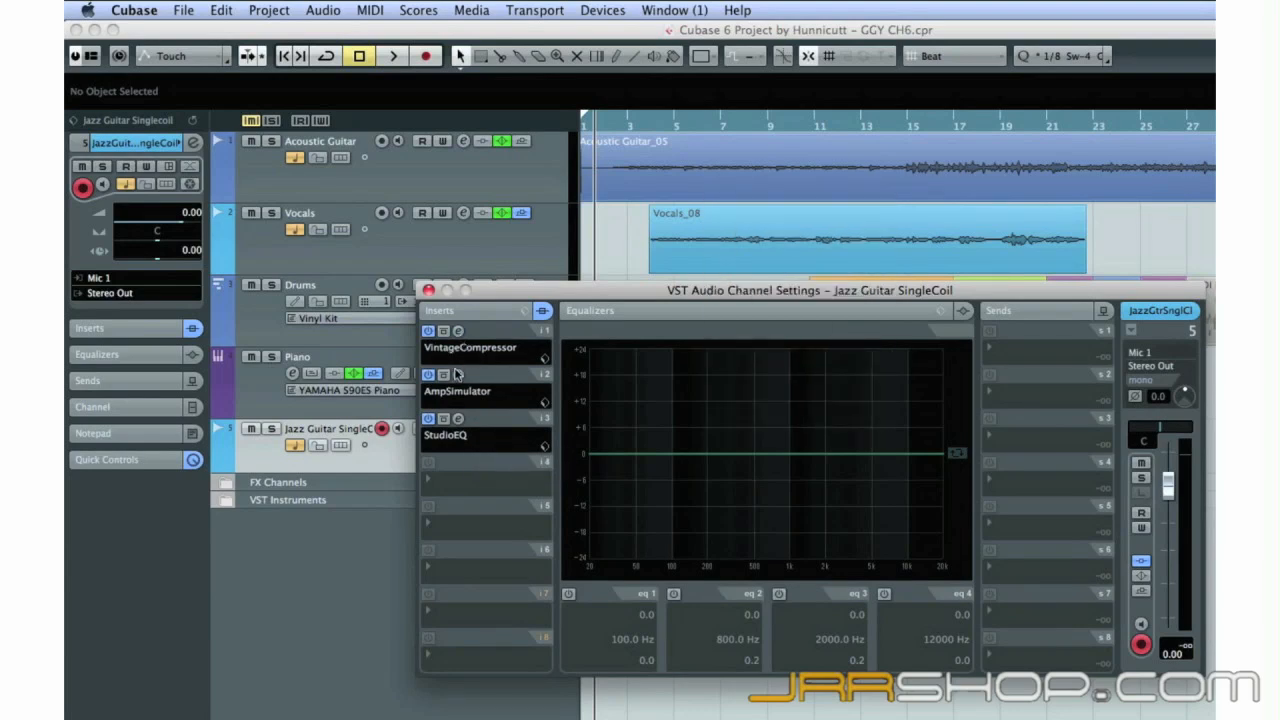
click(458, 375)
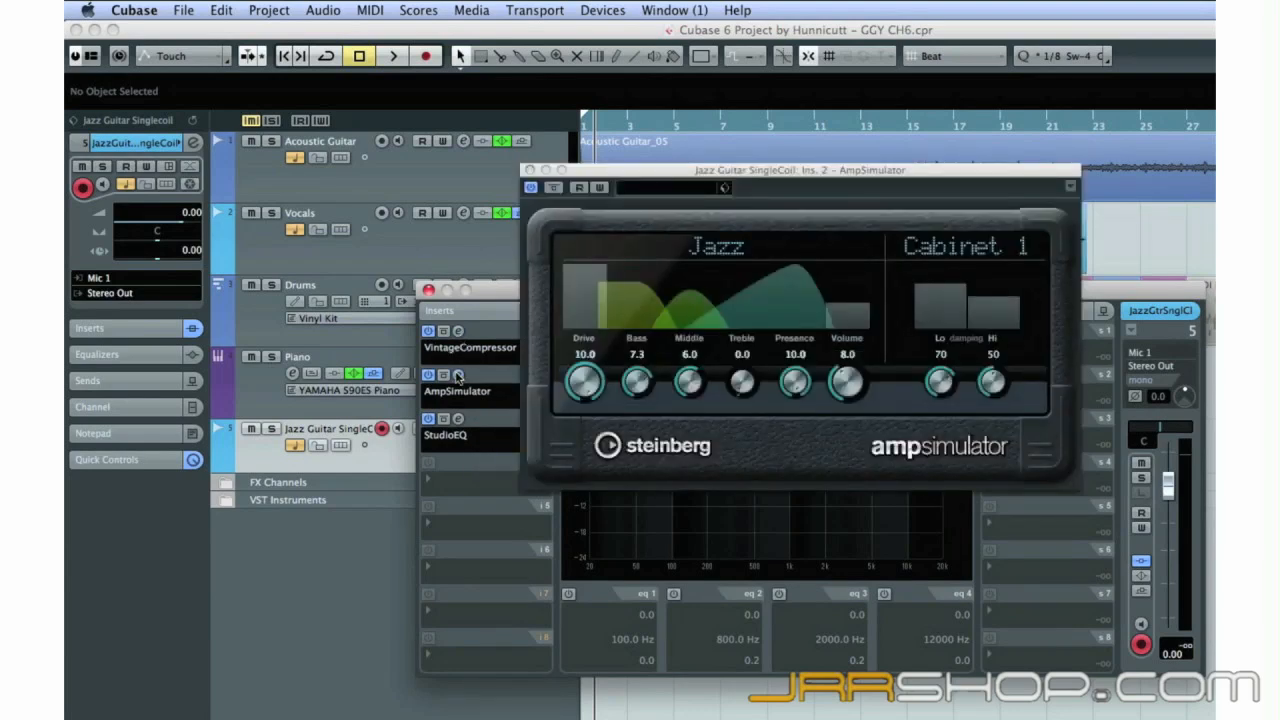
click(458, 375)
click(460, 421)
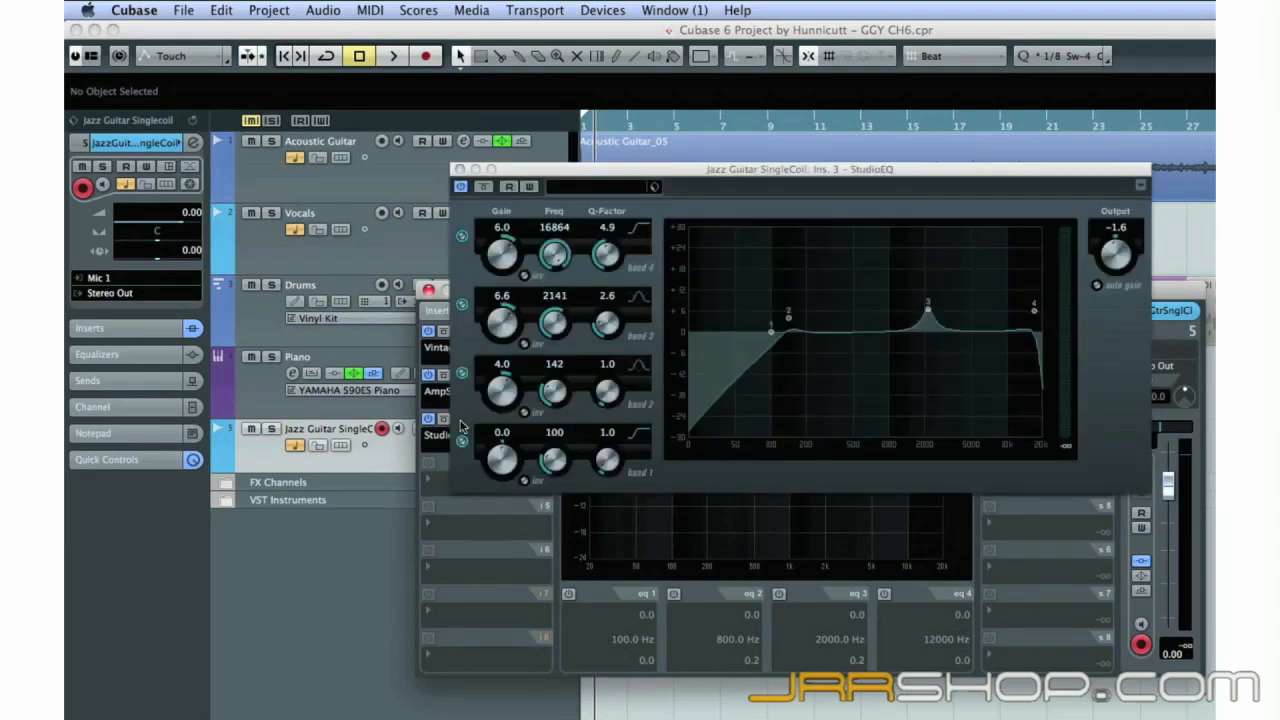
click(459, 170)
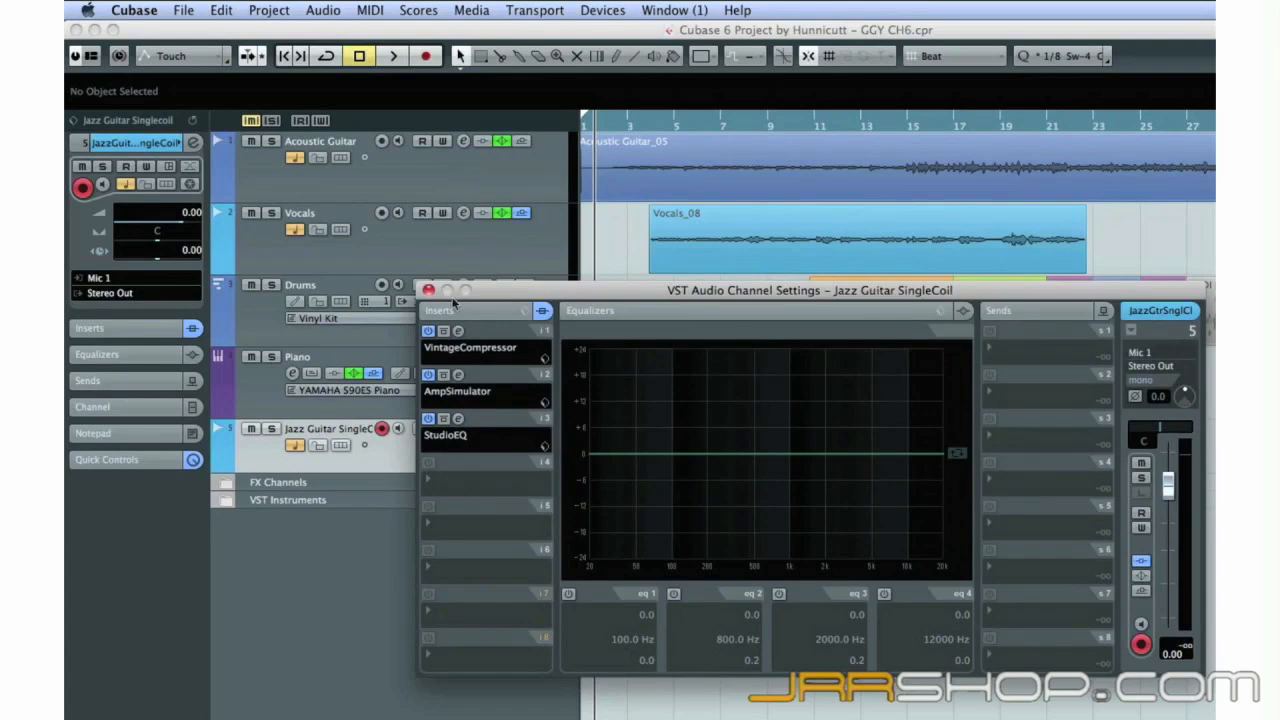
click(458, 375)
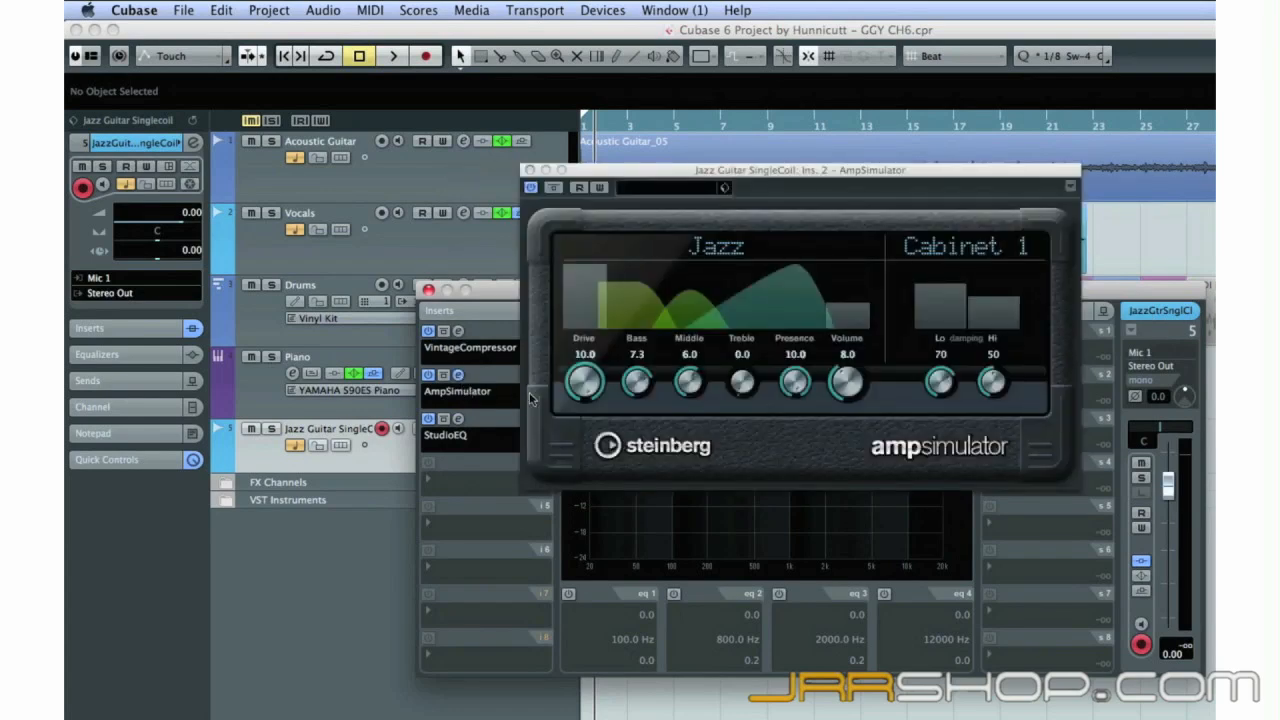
click(594, 388)
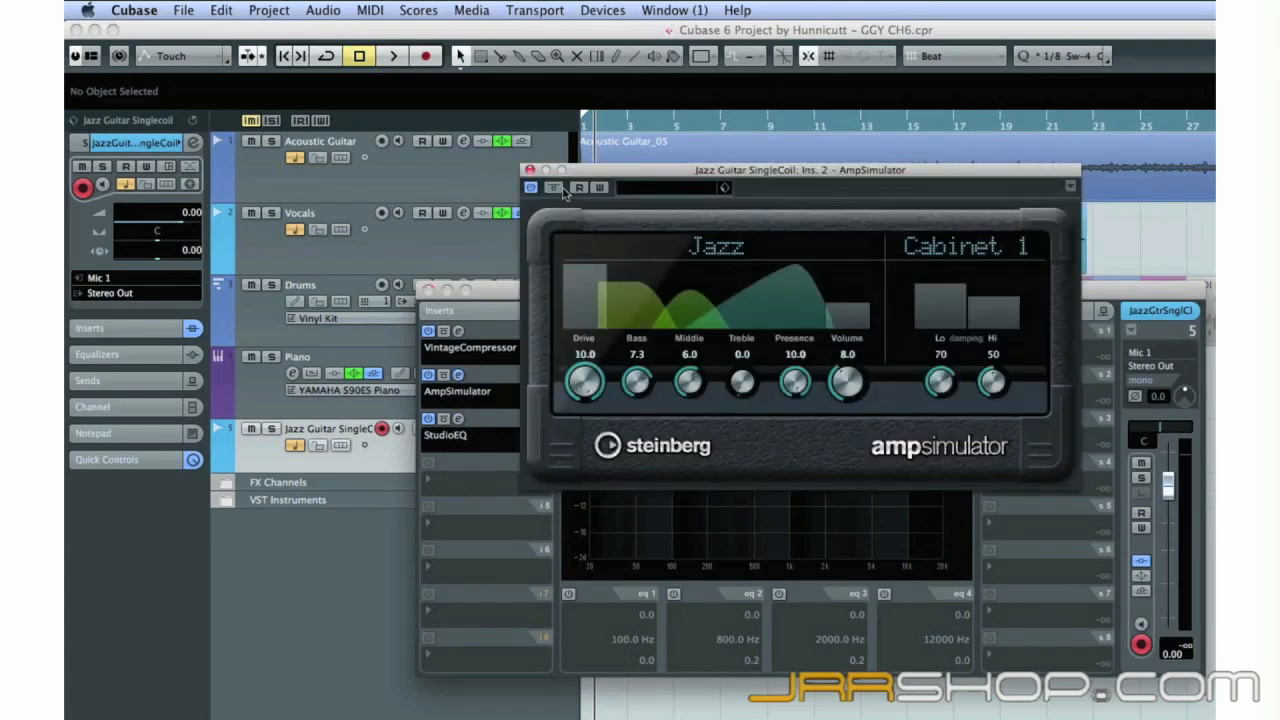
click(530, 169)
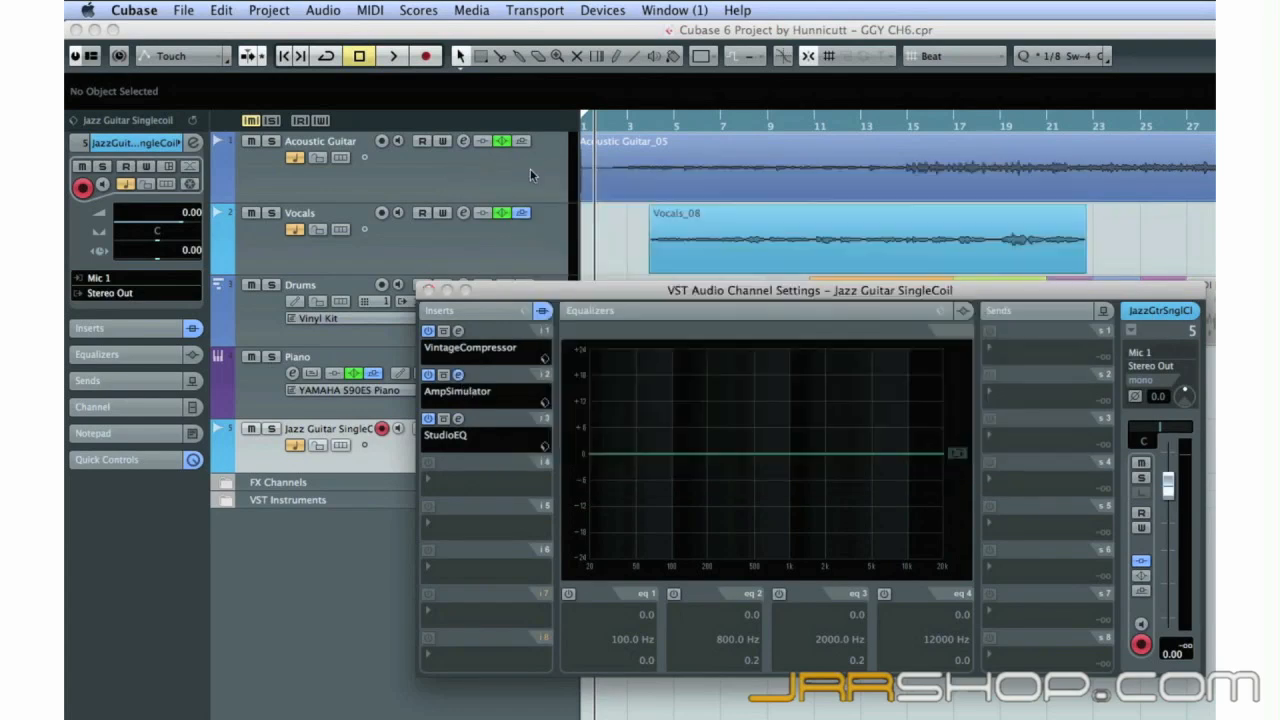
click(428, 290)
Rename the new Jazz Guitar SingleCoil track as Lead Guitar
double_click(340, 419)
text(Le)
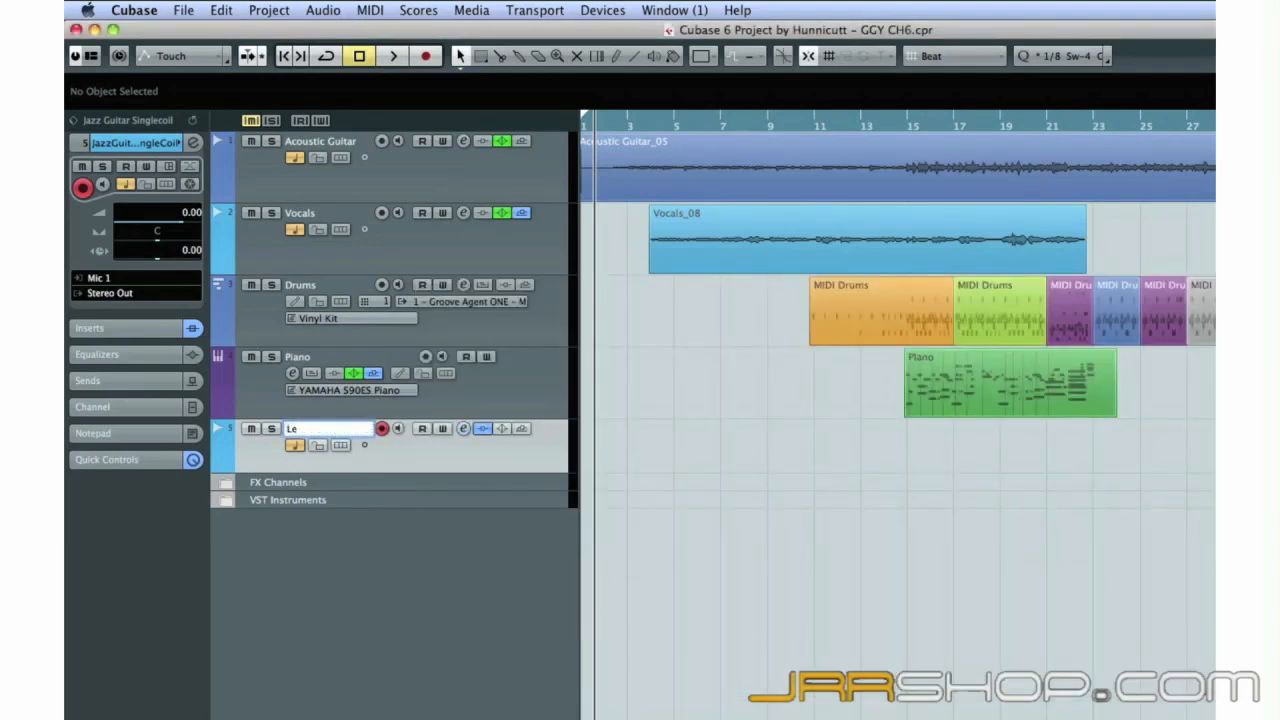
text(ad Guitar)
key(Return)
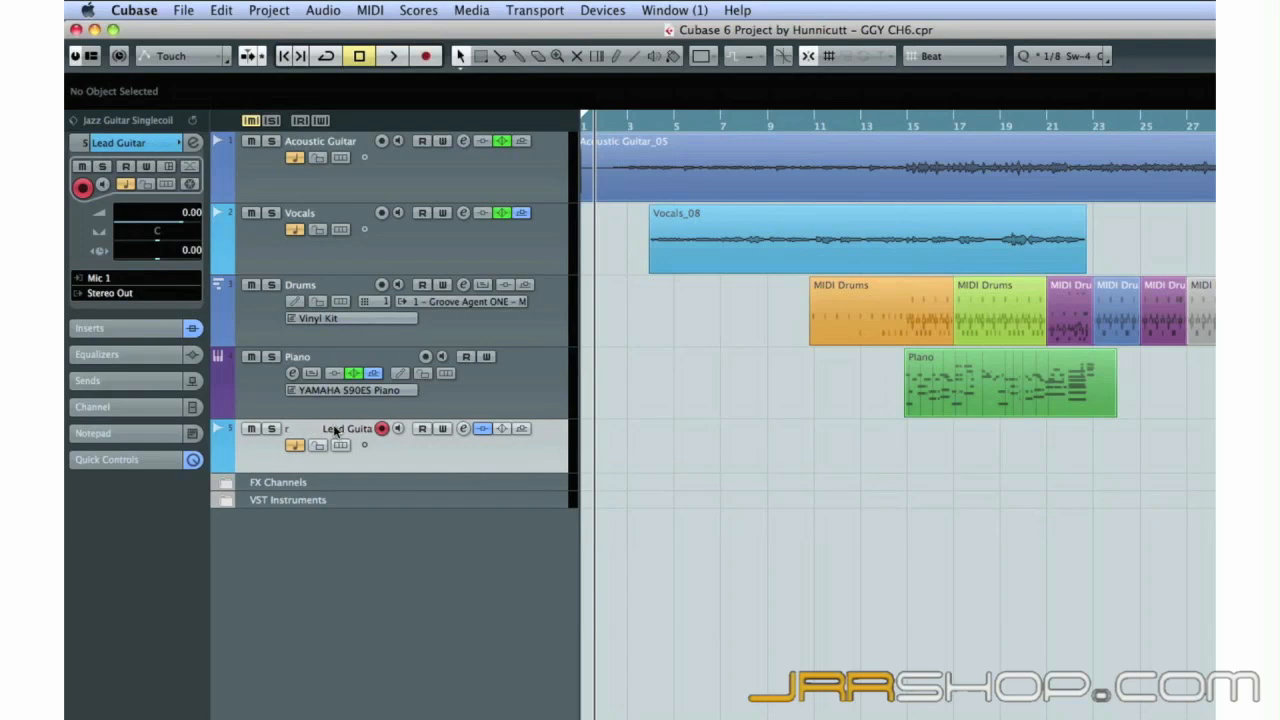
Turn on input monitoring for the Lead Guitar track and show the transport panel
click(397, 429)
key(F2)
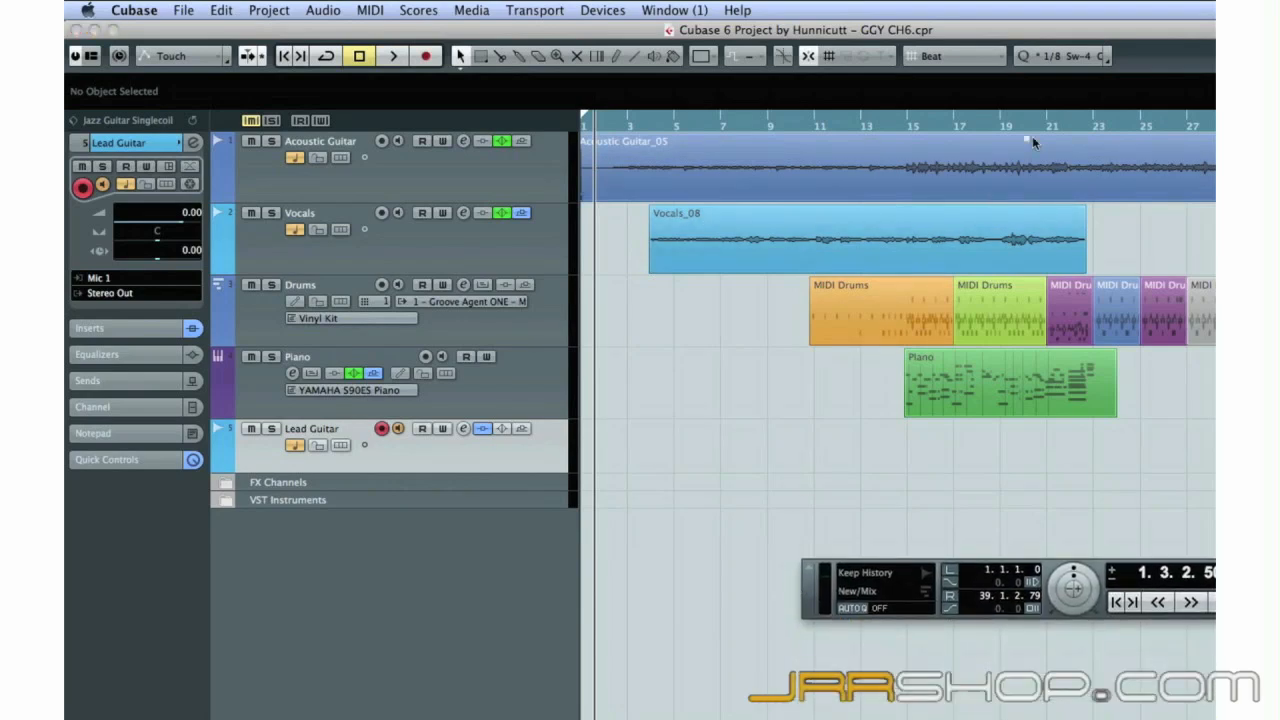
Record a lead guitar take on the Lead Guitar track from bar 21 to about bar 31, and stop the transport
click(1062, 123)
drag(1062, 127, 1049, 127)
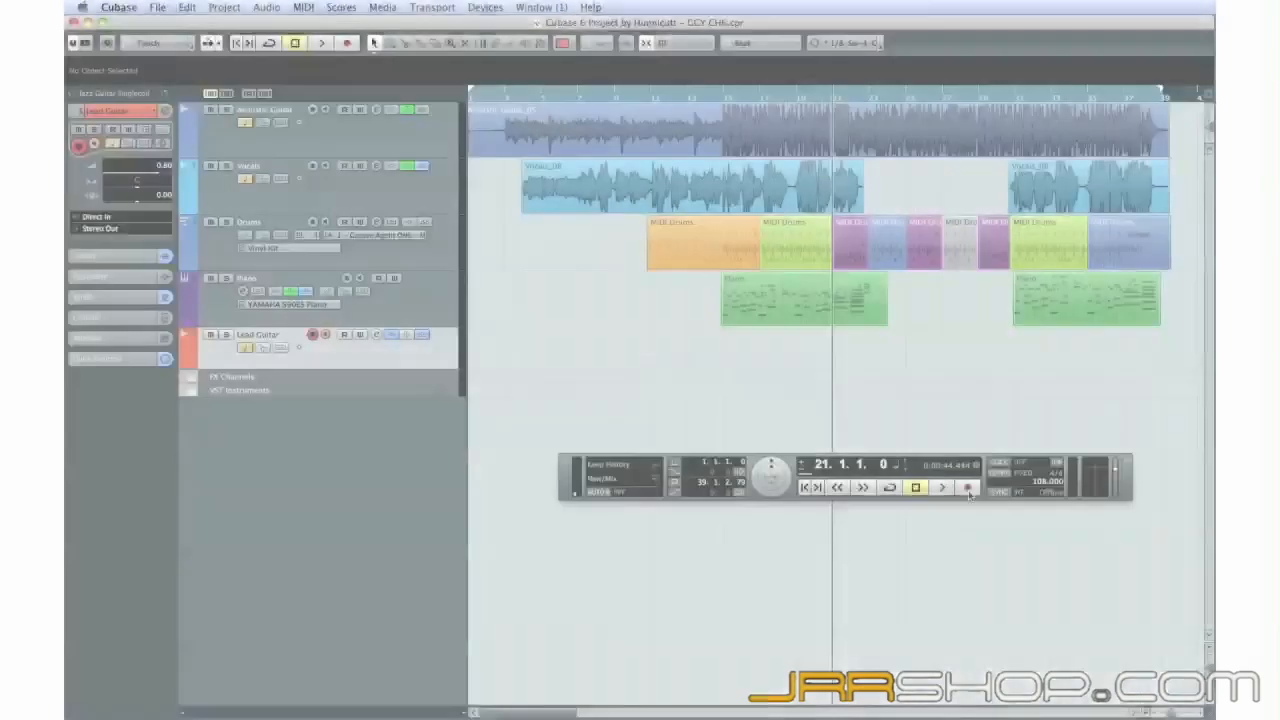
click(968, 488)
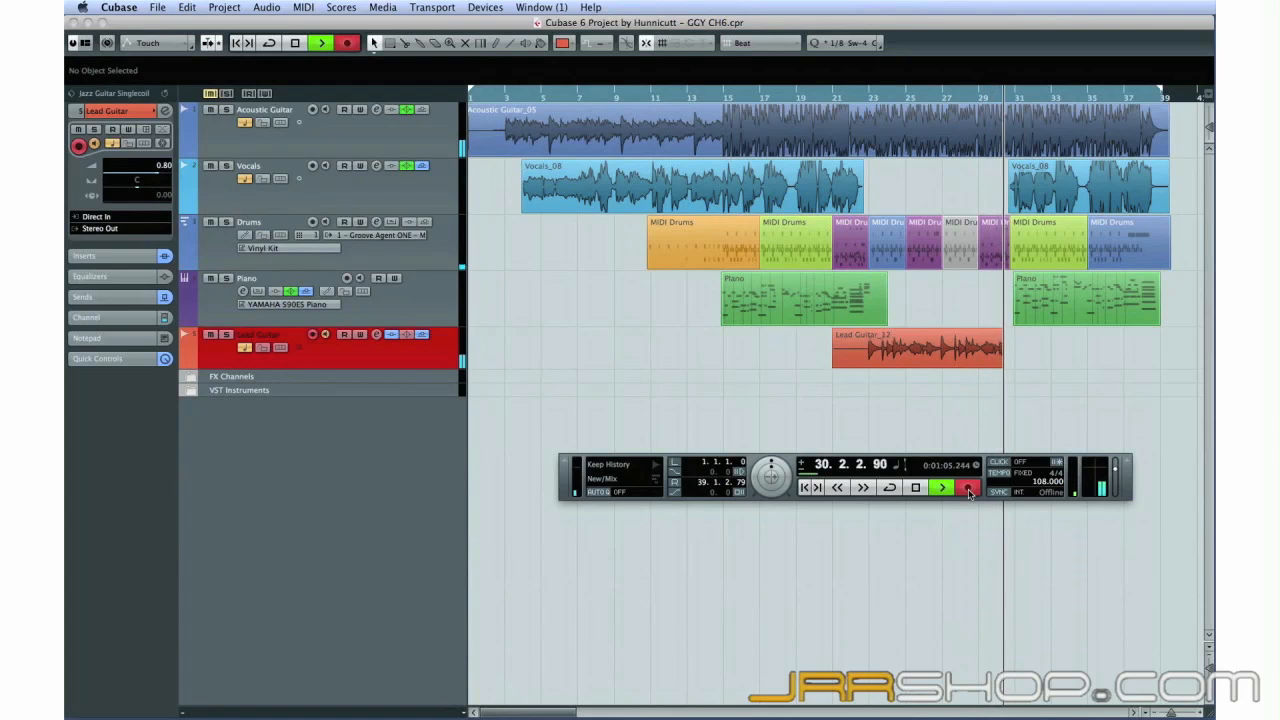
click(915, 487)
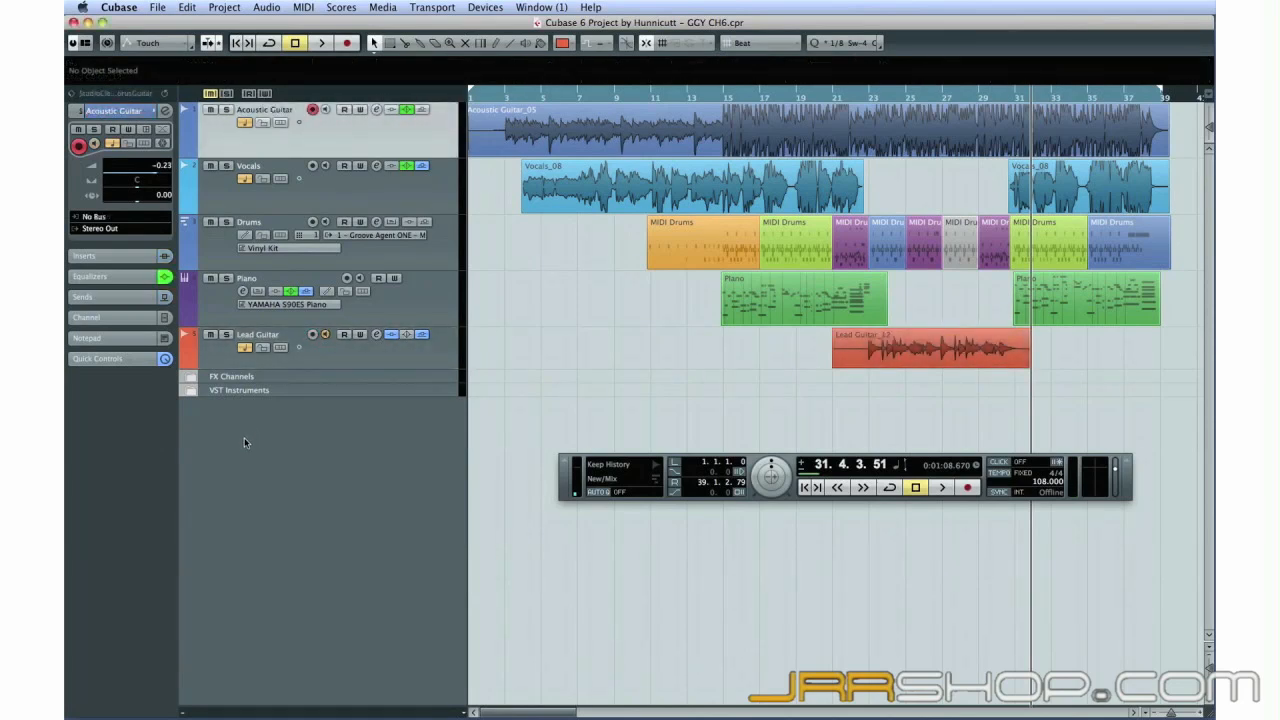
Add a marker track to the project and move it above the Acoustic Guitar track
click(226, 7)
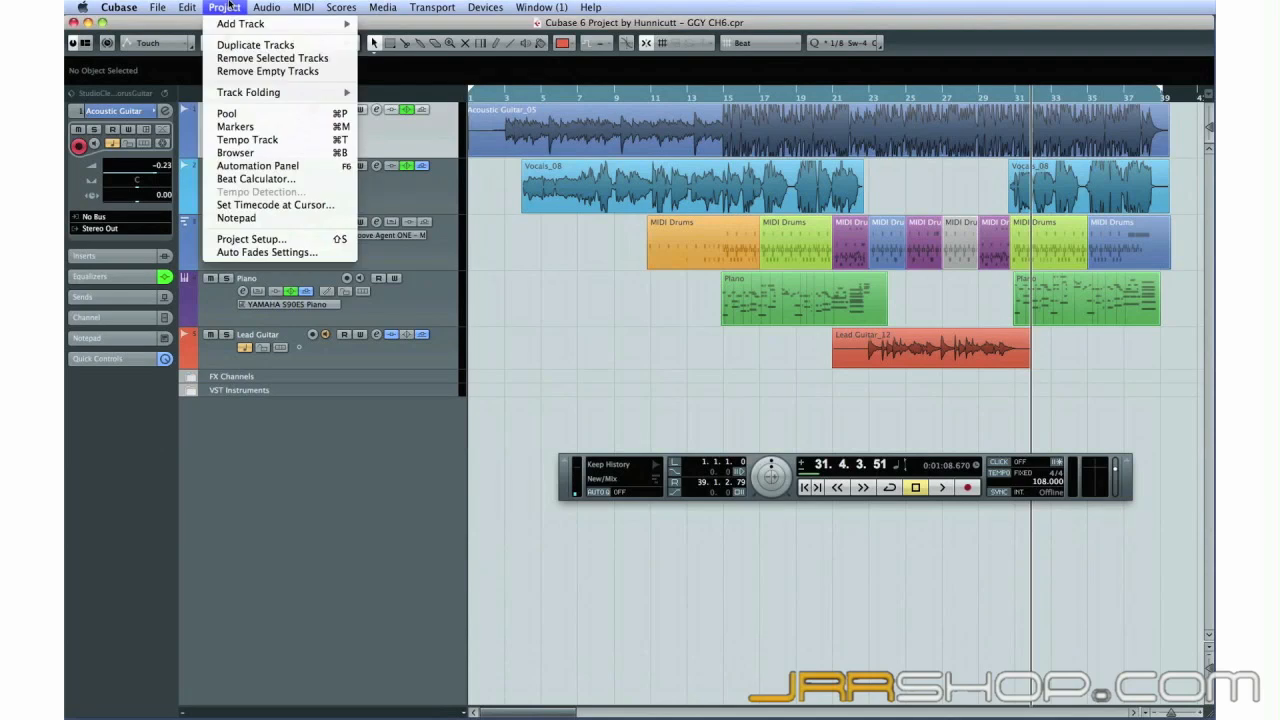
mouse_move(230, 26)
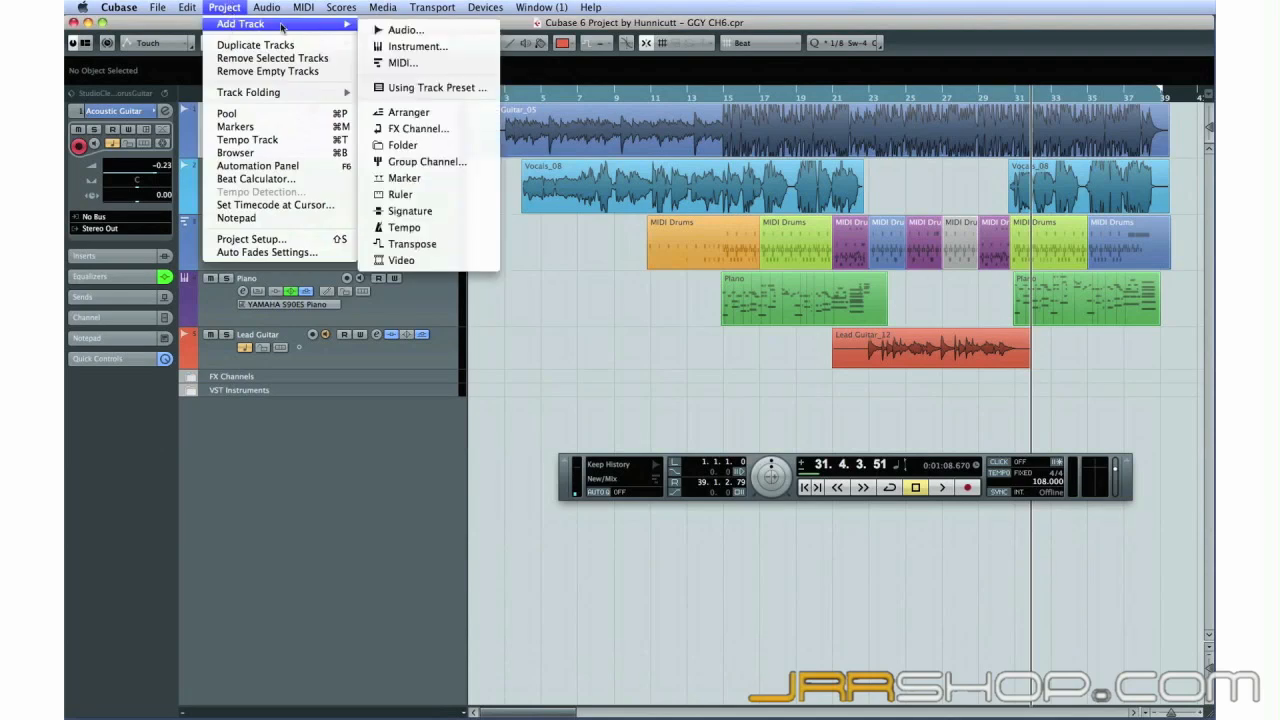
click(428, 178)
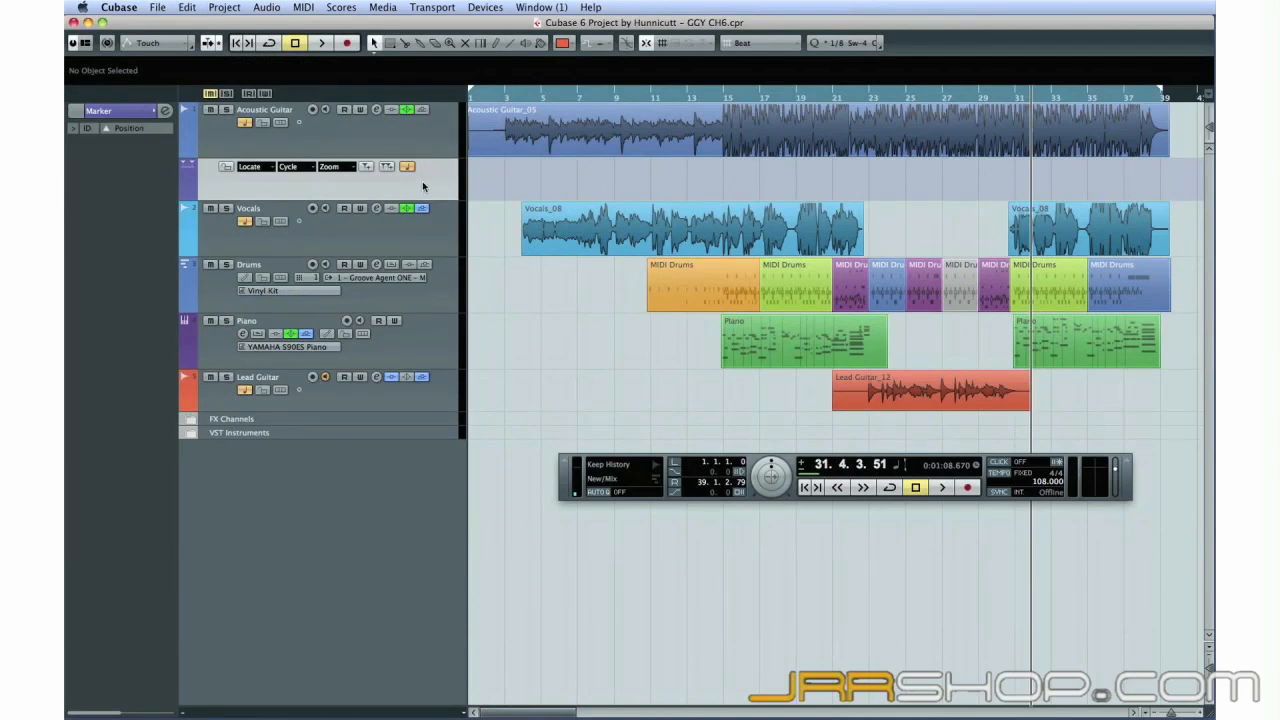
mouse_move(422, 181)
mouse_down()
mouse_move(422, 149)
mouse_move(423, 220)
mouse_move(426, 136)
mouse_up()
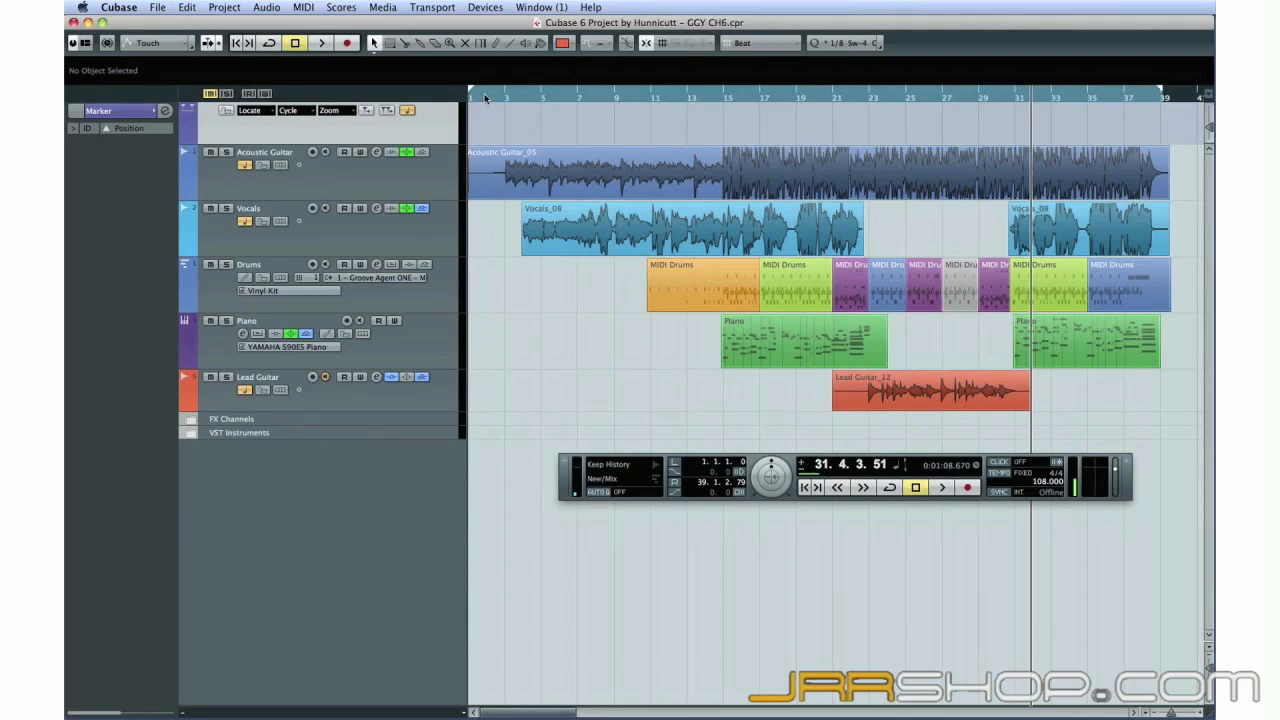
Add position markers at bars 1, 39 and 21 on the marker track
key(KP_Decimal)
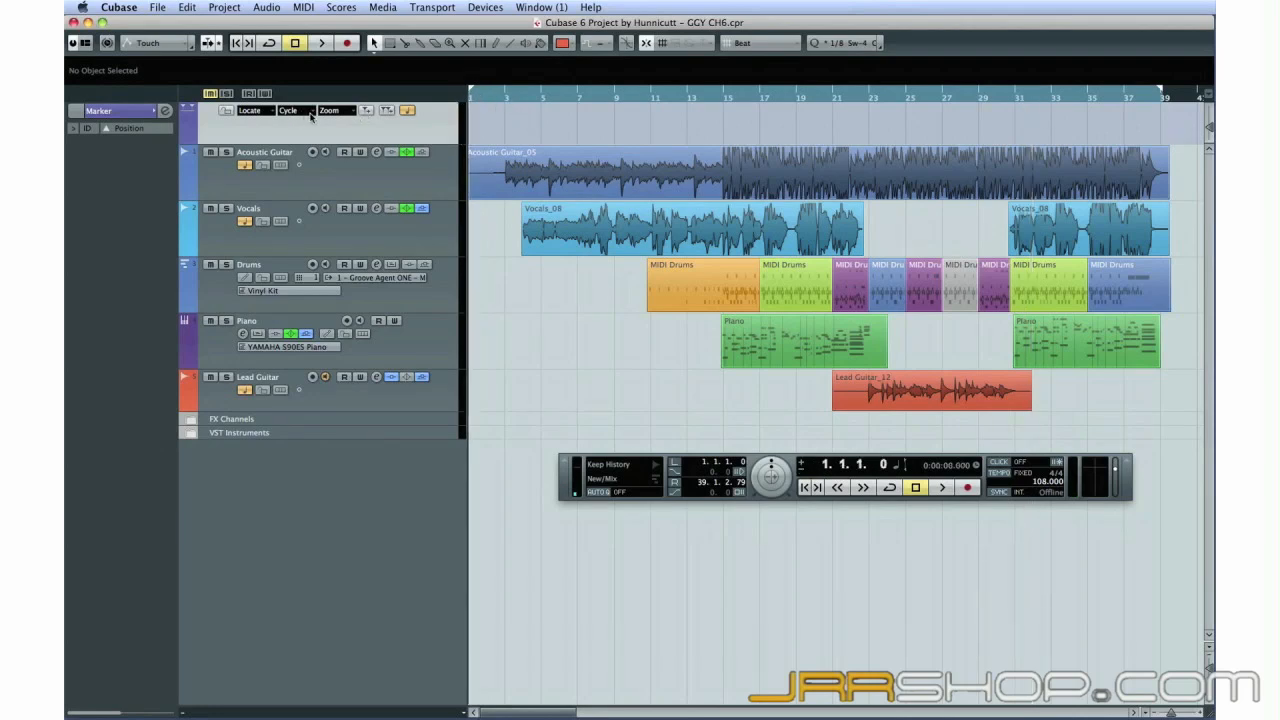
click(366, 111)
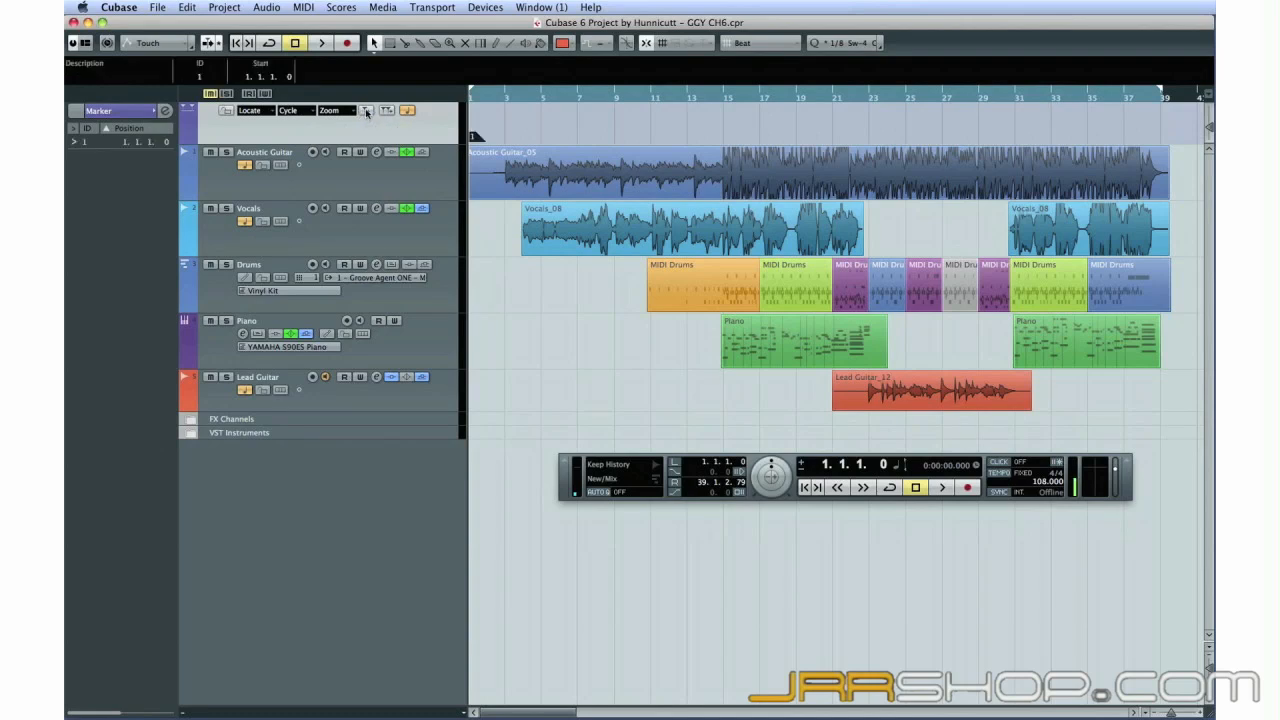
click(1162, 97)
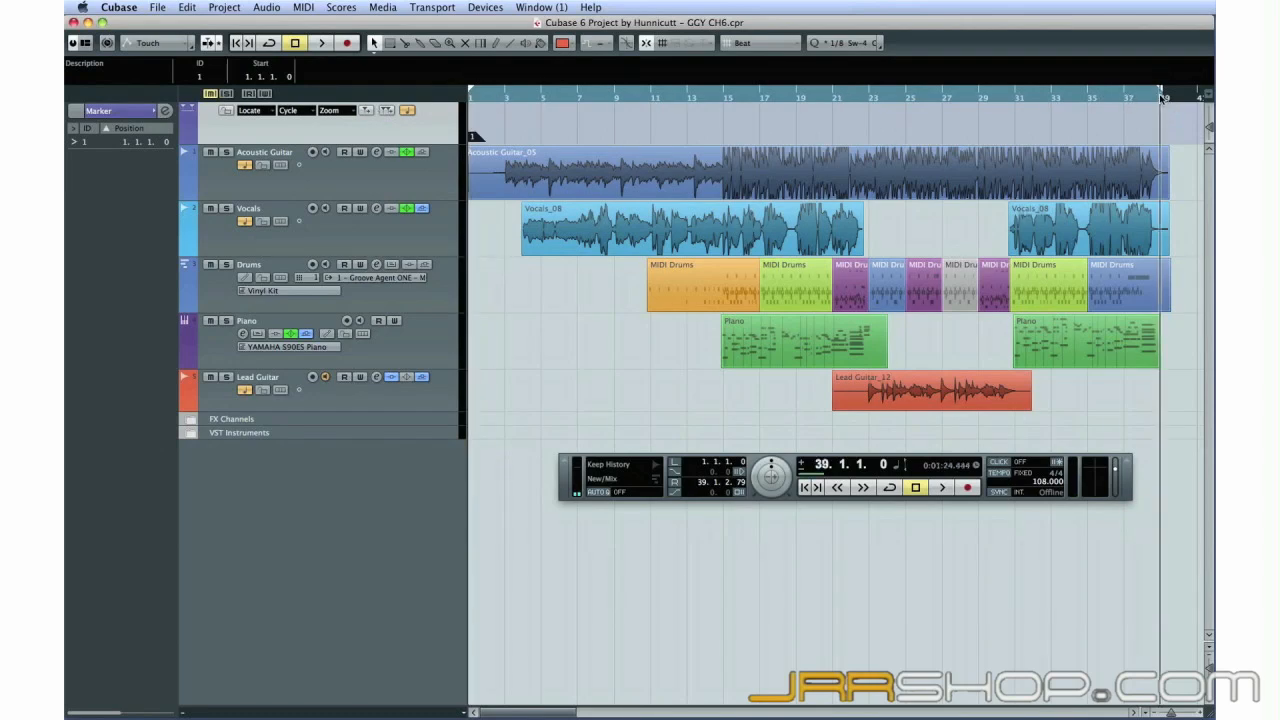
click(366, 110)
click(833, 96)
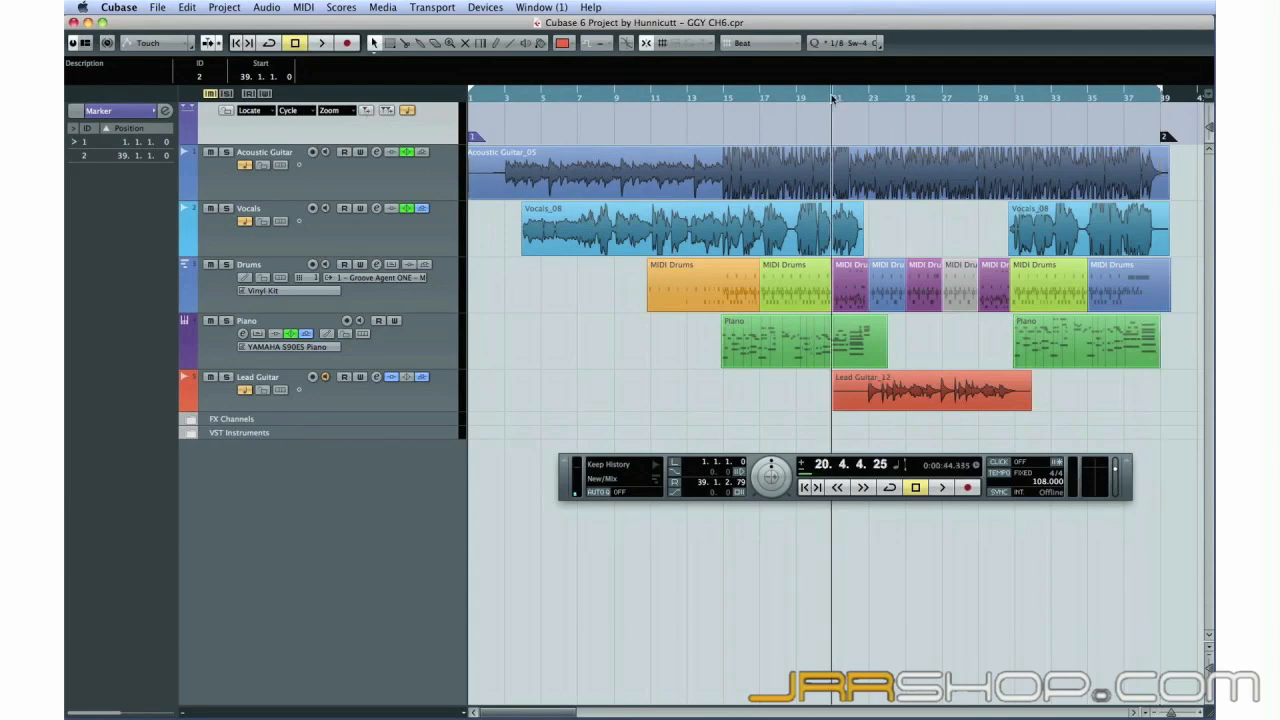
click(366, 111)
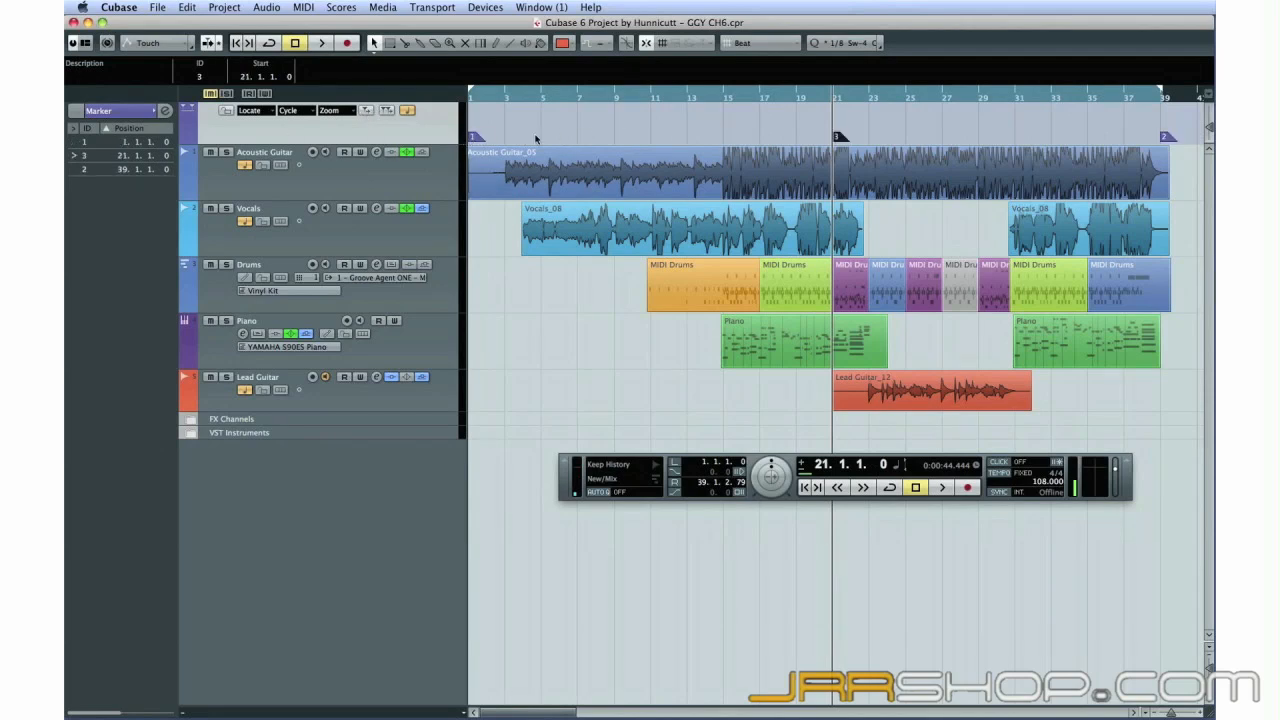
Set the description of the bar 21 marker to Guitar Solo in the marker window and close the window
click(1165, 136)
click(837, 137)
click(165, 111)
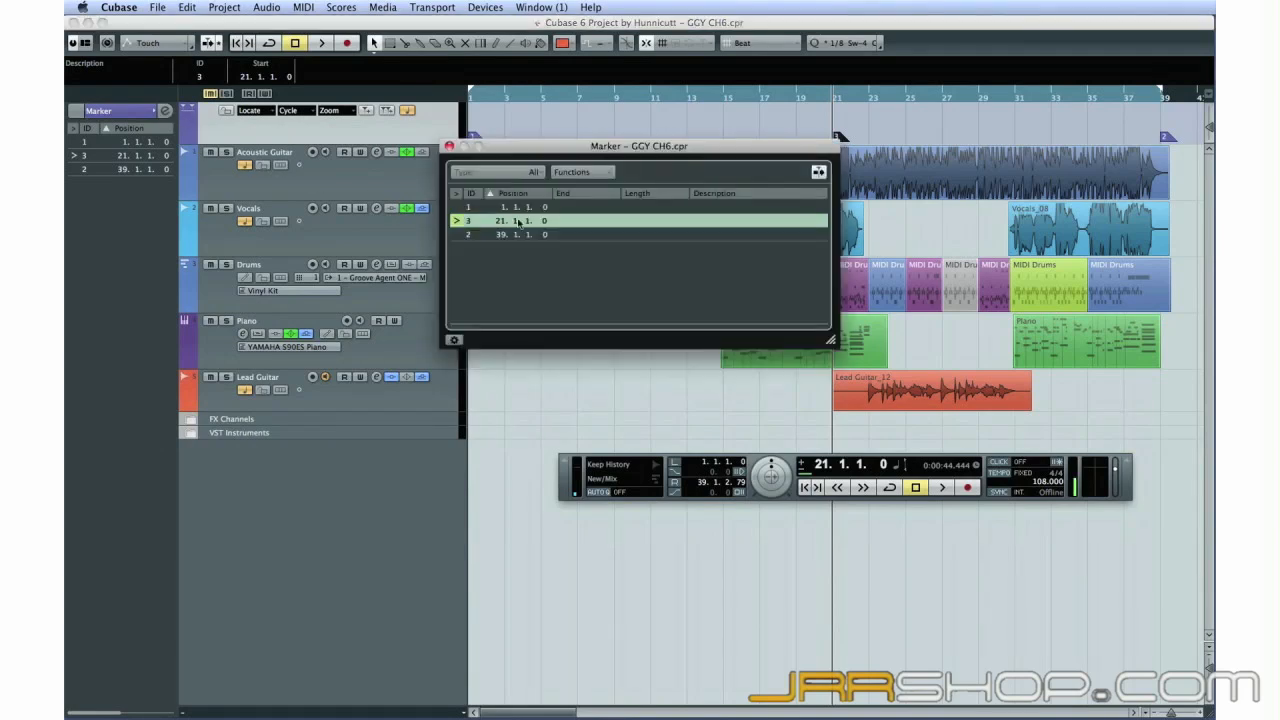
double_click(701, 221)
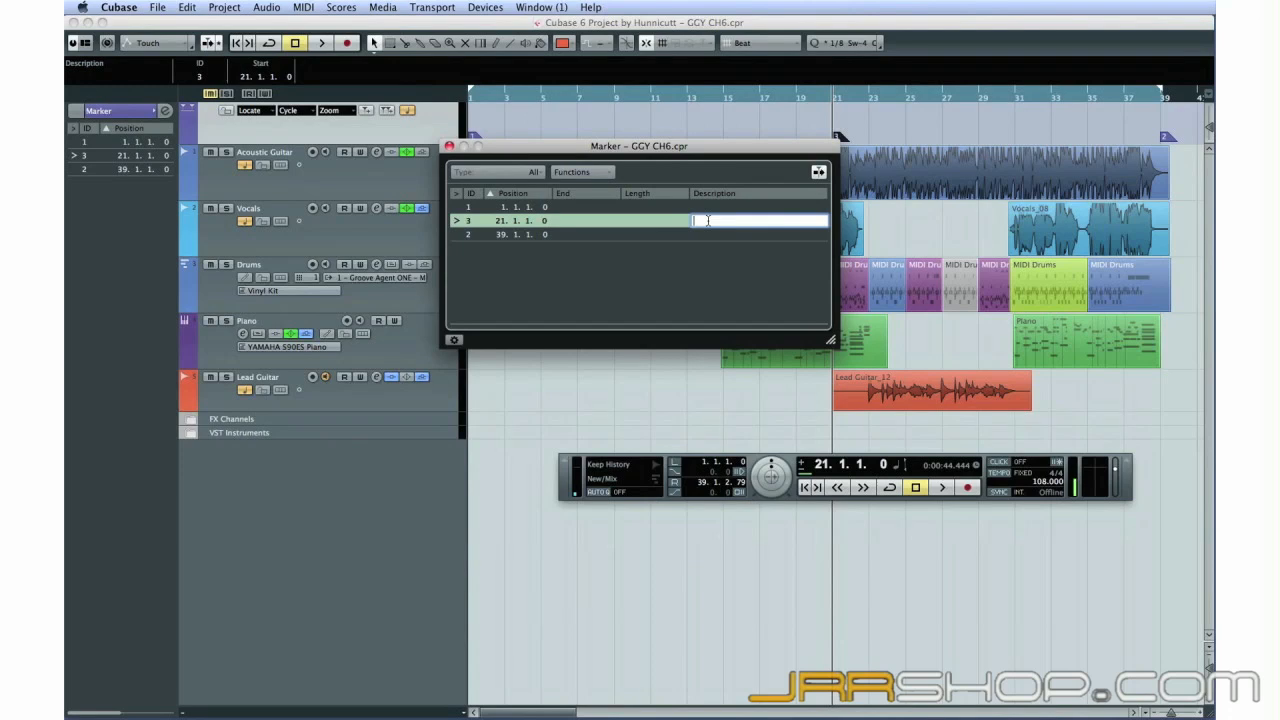
text(C)
key(Return)
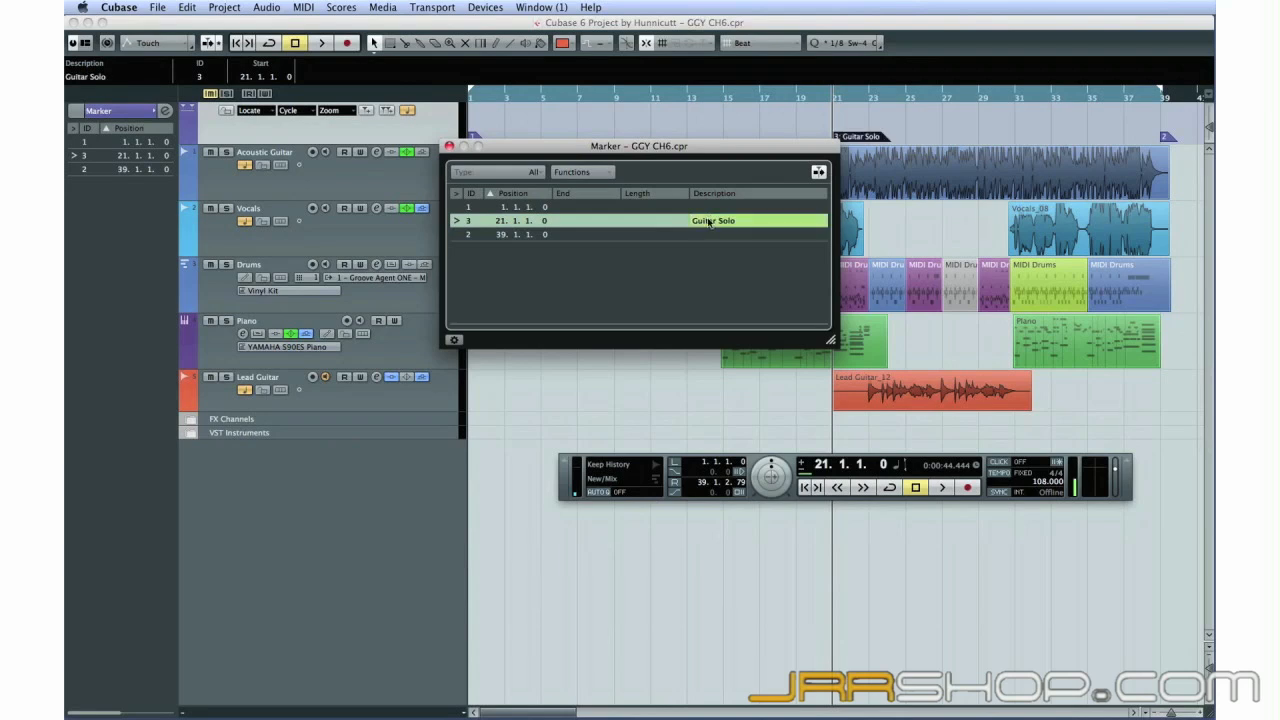
click(450, 147)
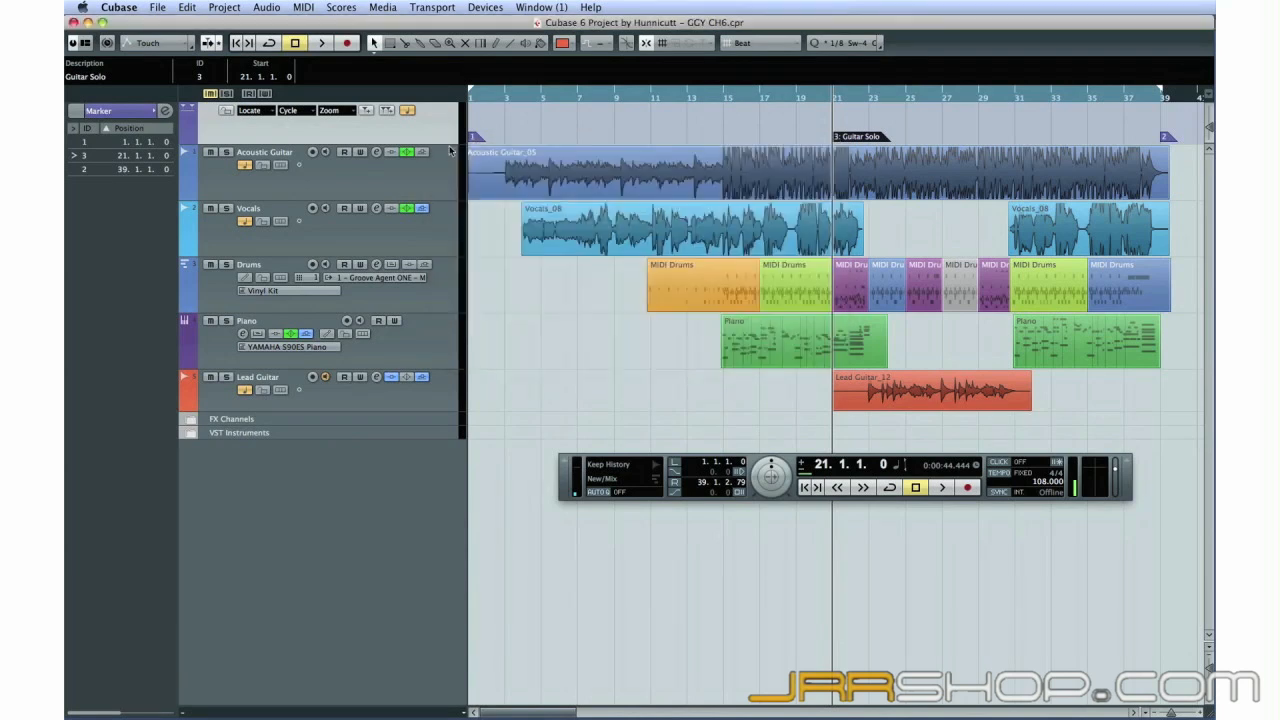
Assign Color 4 (yellow) to the Guitar Solo marker and deselect it
click(614, 138)
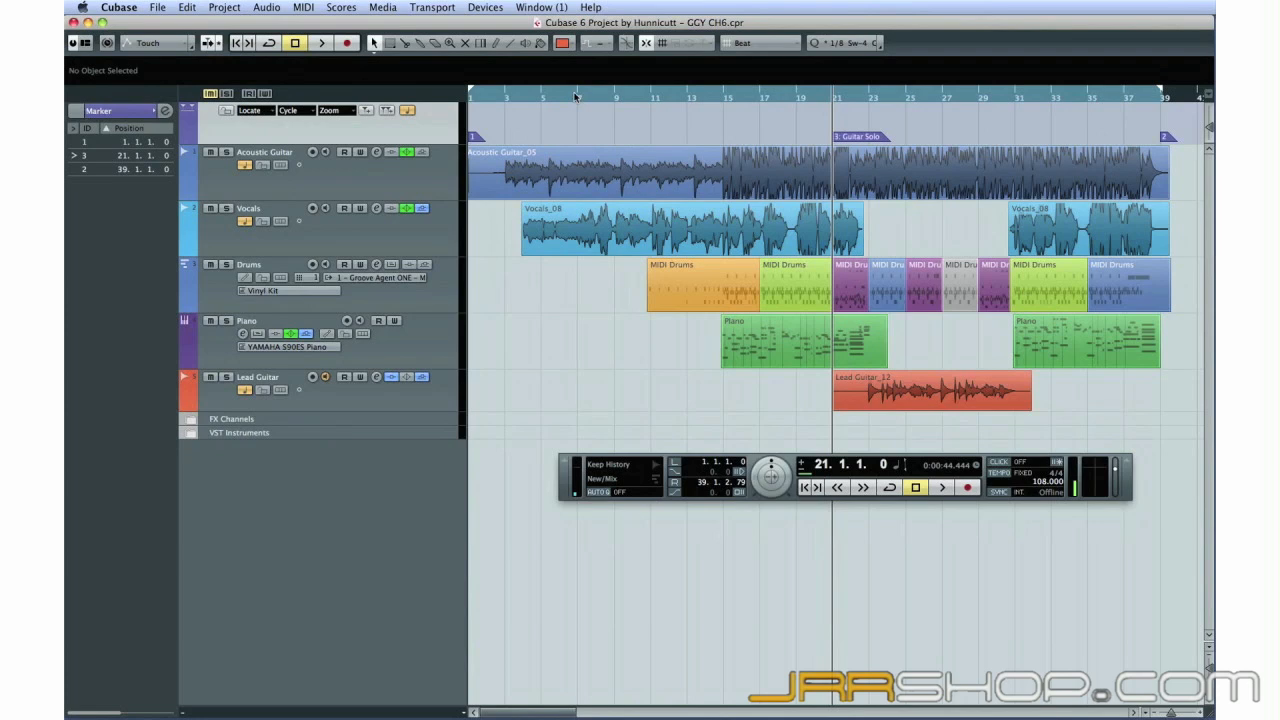
click(845, 137)
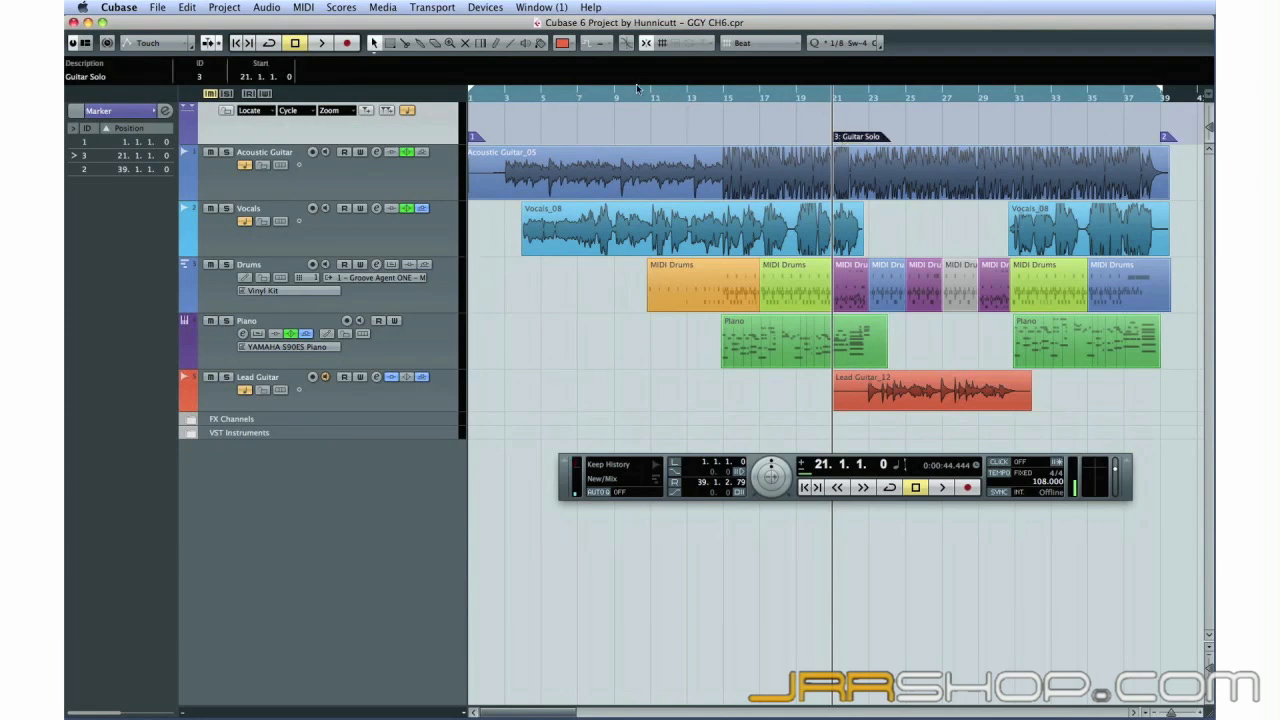
click(575, 44)
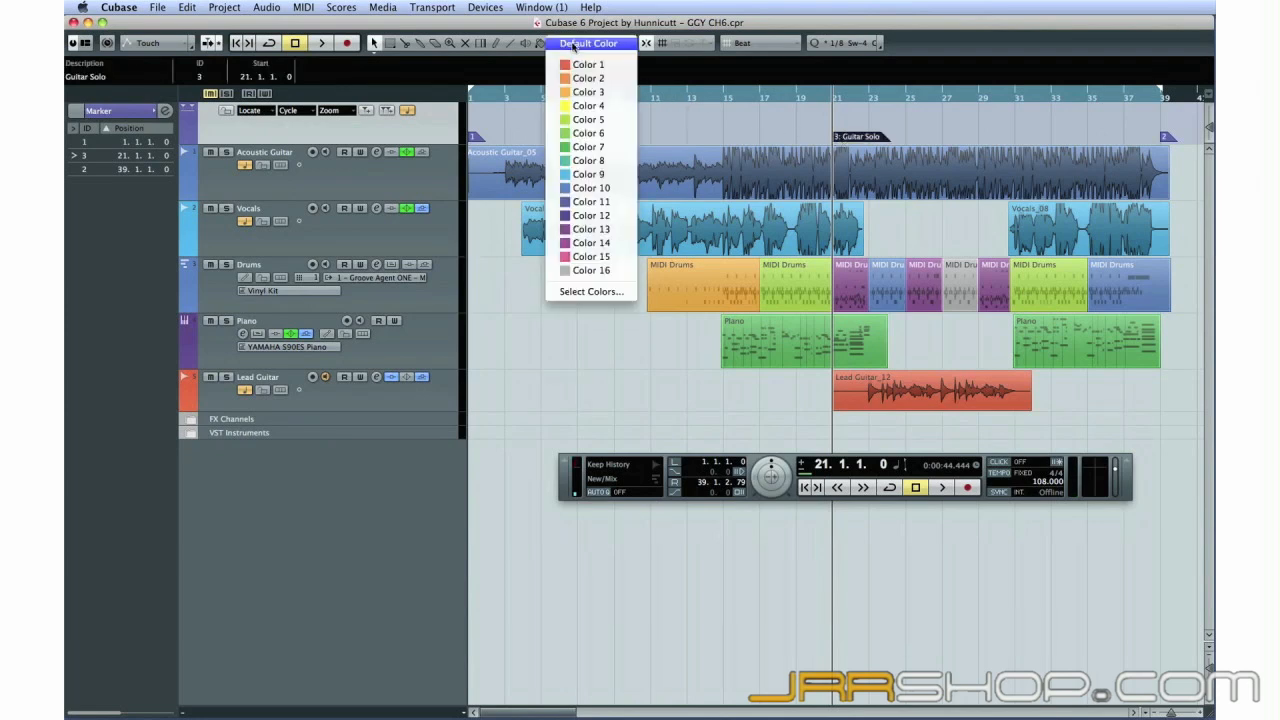
click(587, 105)
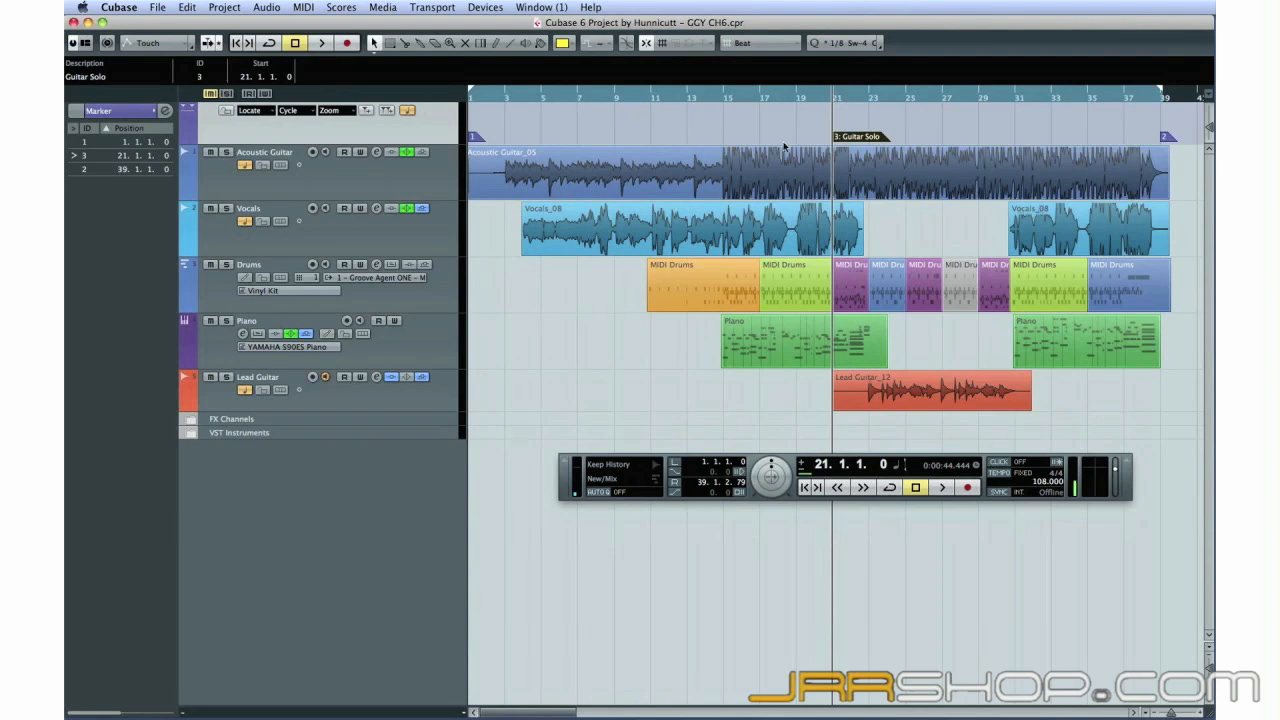
click(478, 138)
Audition the Lead Guitar track and load the Guitar Hero Solo preset onto it, filtered by E. Guitar and Rock/Metal
click(439, 388)
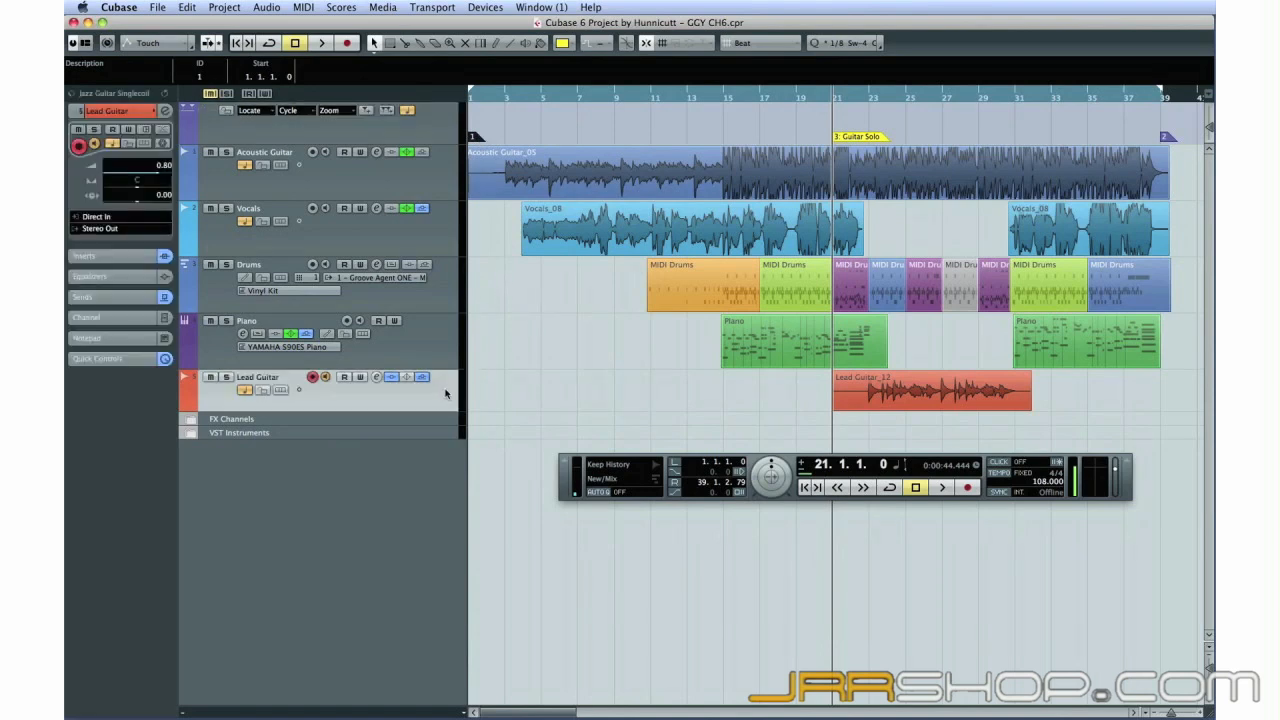
key(space)
right_click(418, 385)
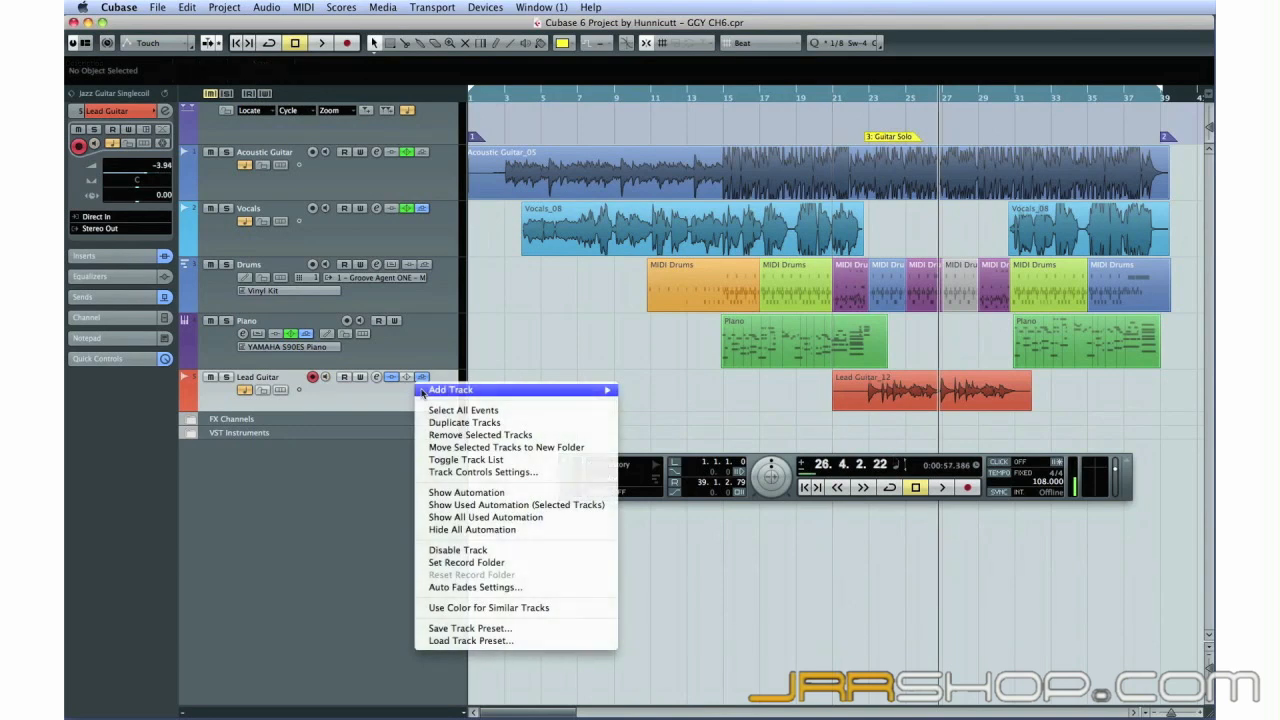
click(505, 640)
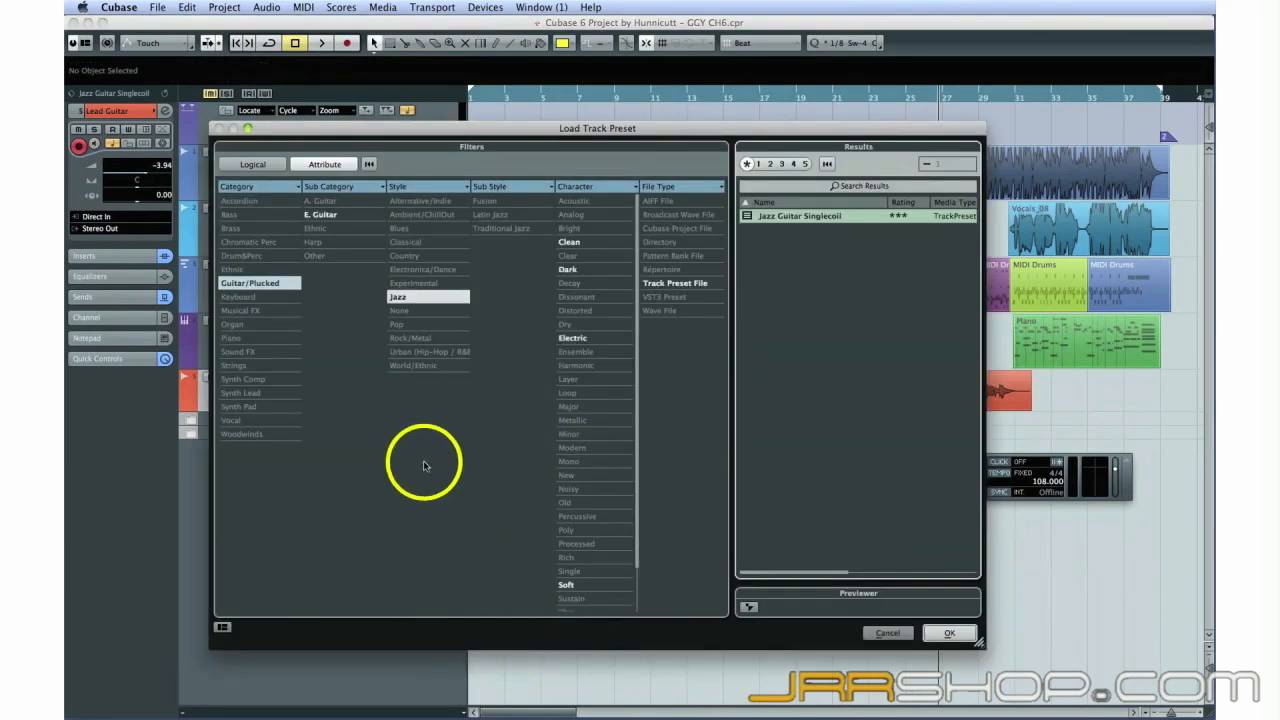
click(318, 215)
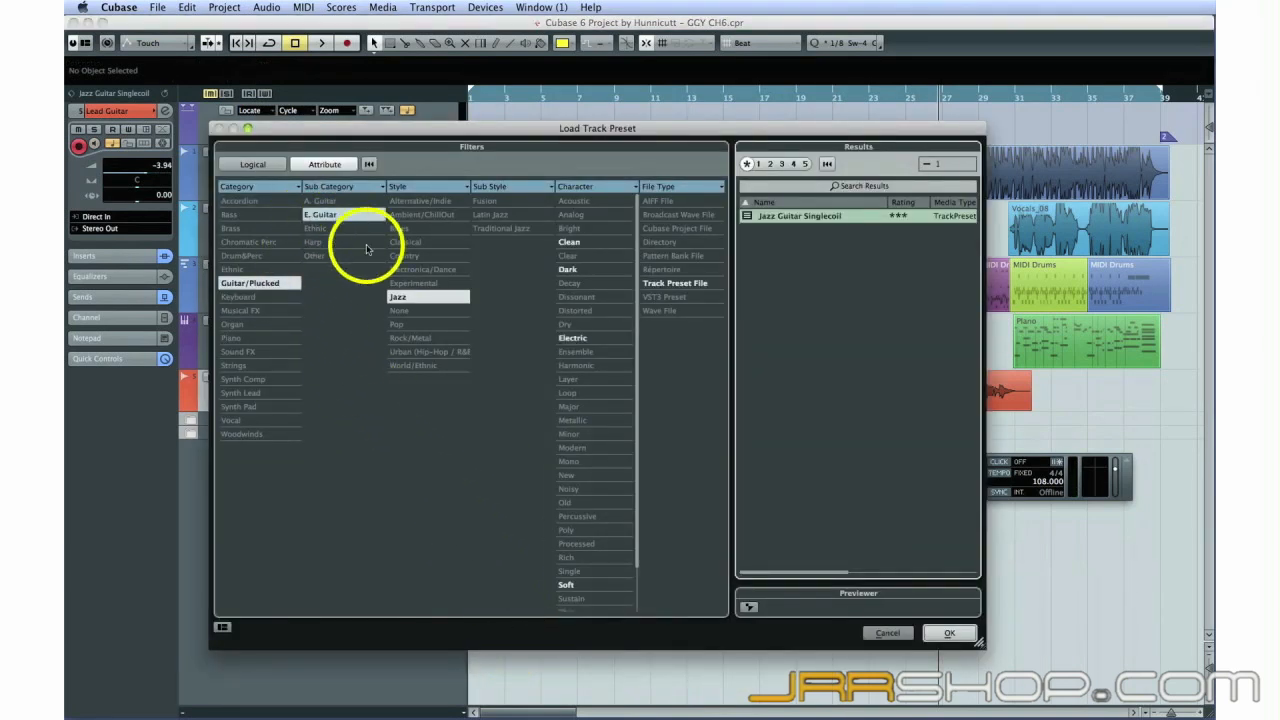
click(414, 339)
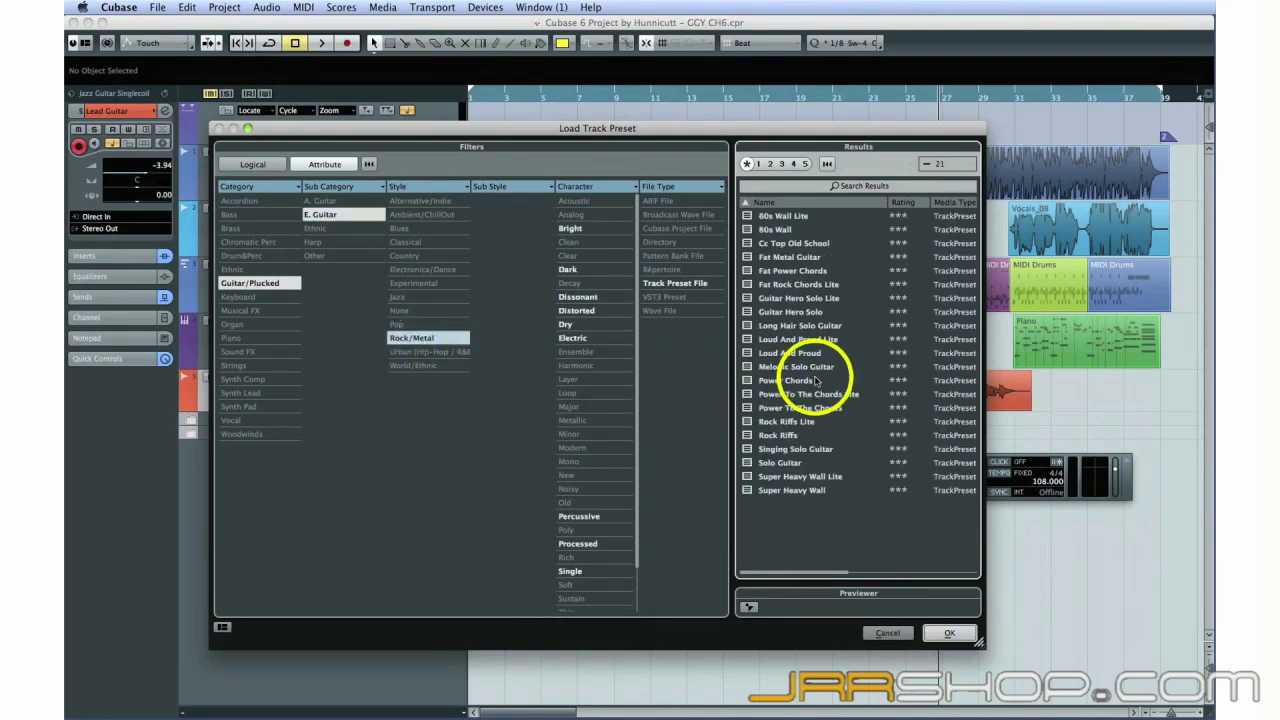
click(800, 312)
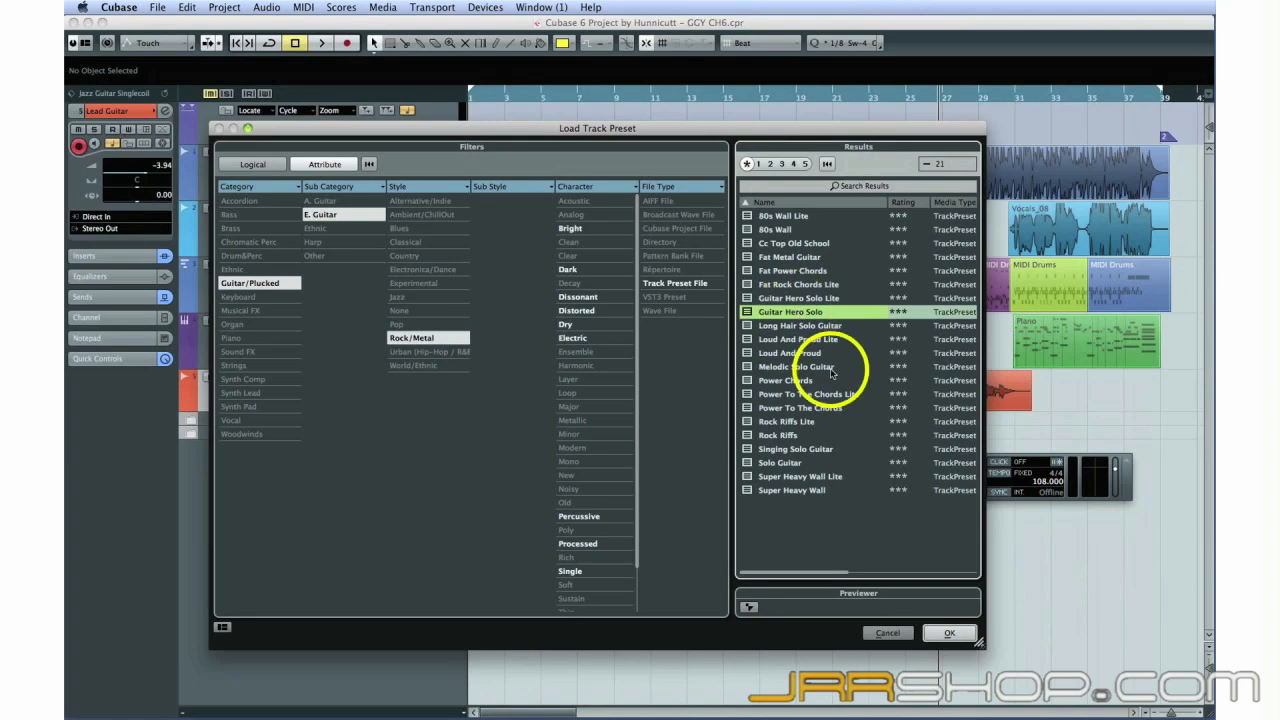
click(947, 632)
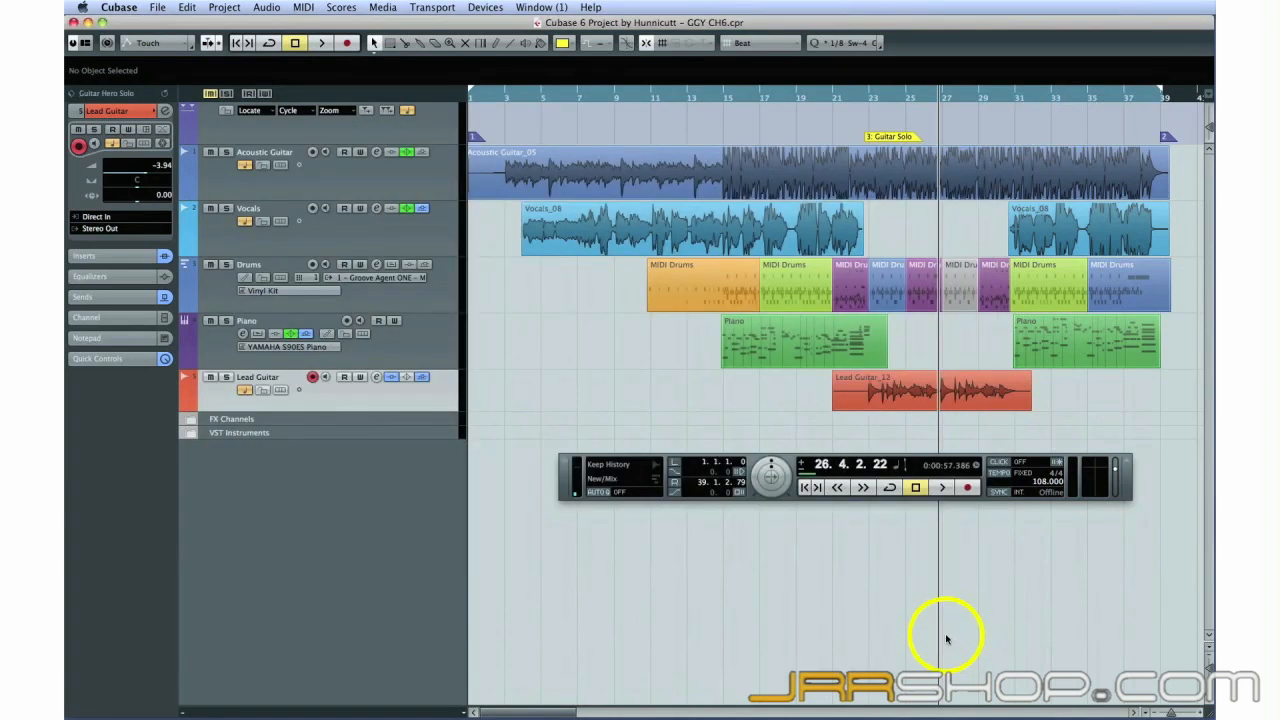
Play back the guitar solo section with the Guitar Hero Solo preset, and return the cursor to the Guitar Solo marker
key(3)
key(space)
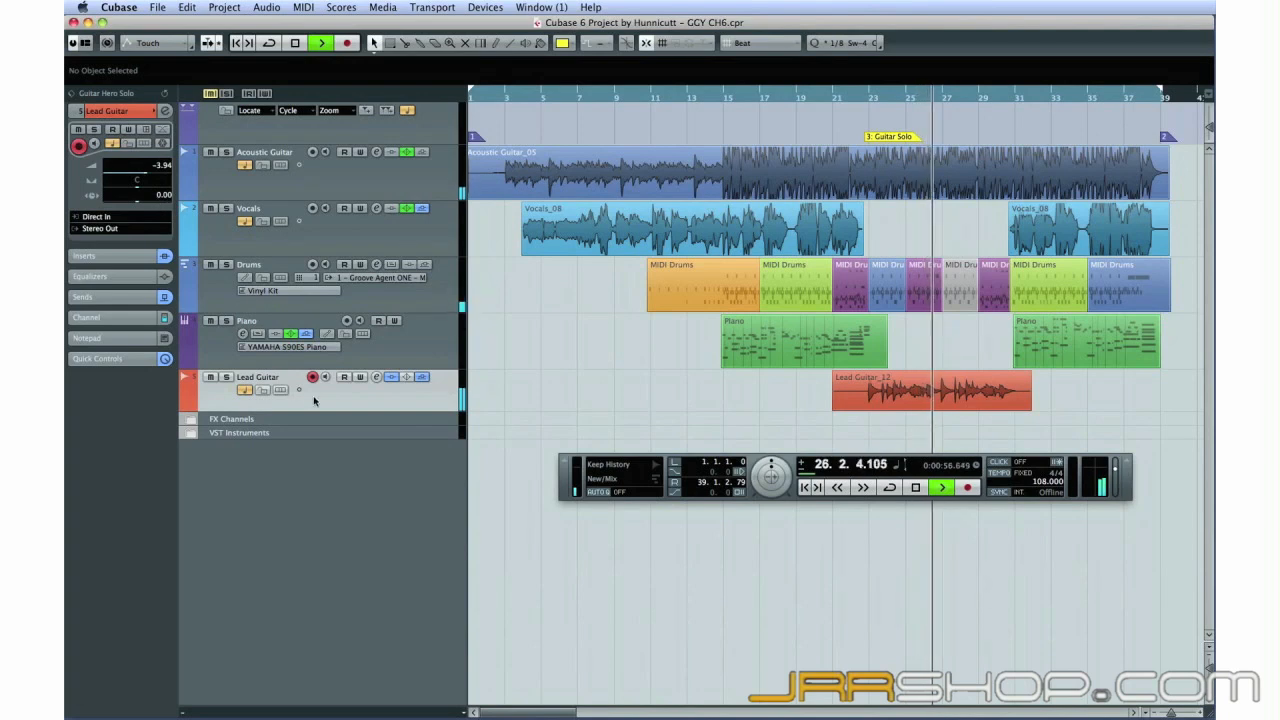
click(916, 487)
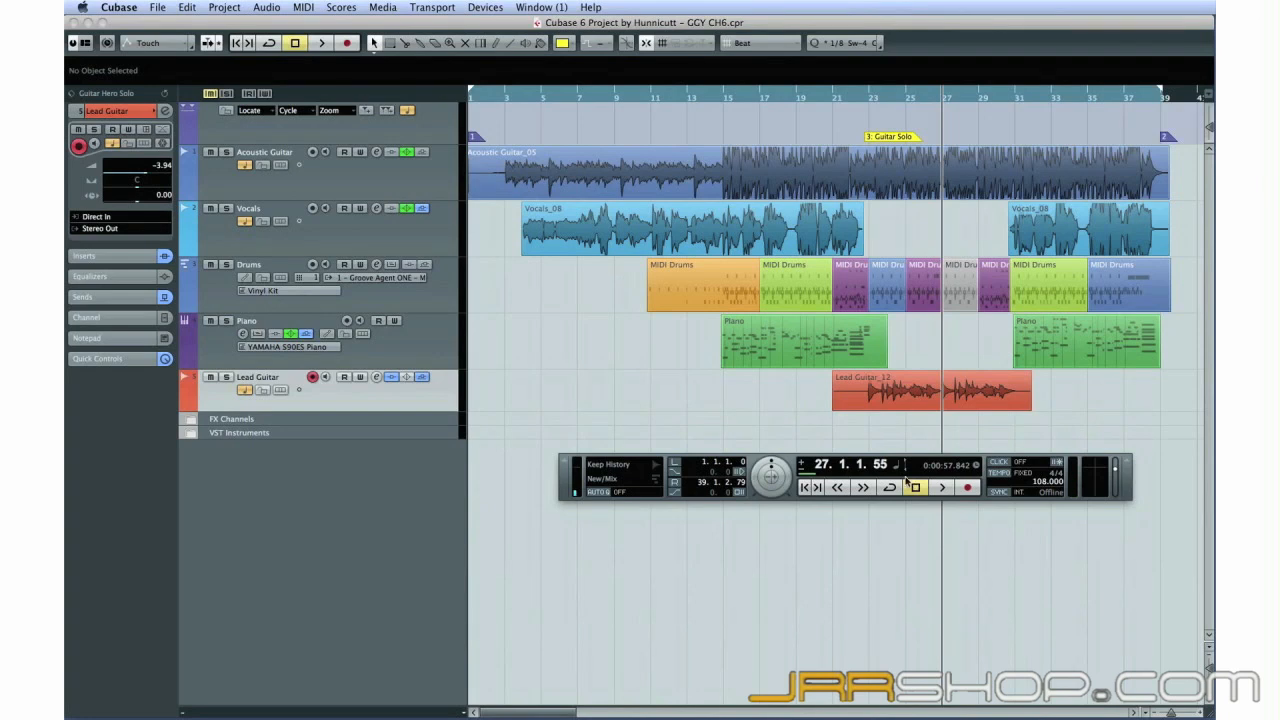
click(910, 486)
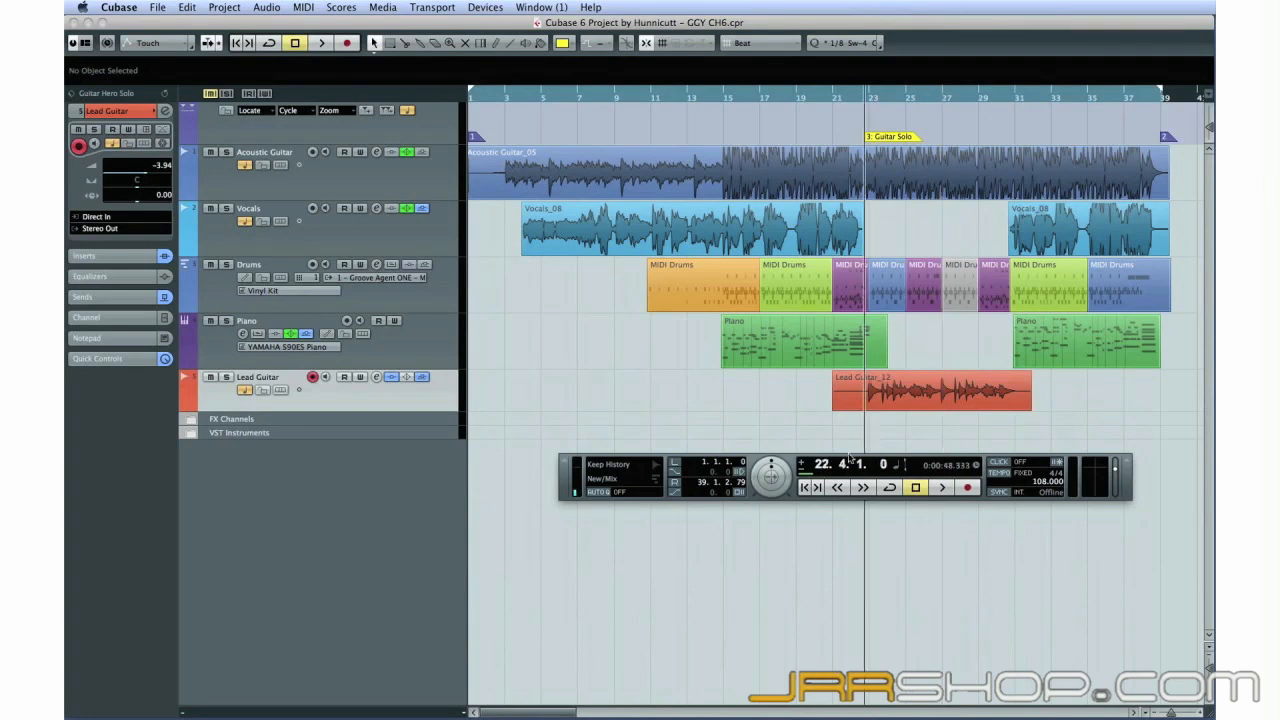
Load the Clean Funk Guitar preset onto the Lead Guitar track, filtered by E. Guitar and Urban style, and play the solo
right_click(348, 393)
click(401, 640)
click(351, 219)
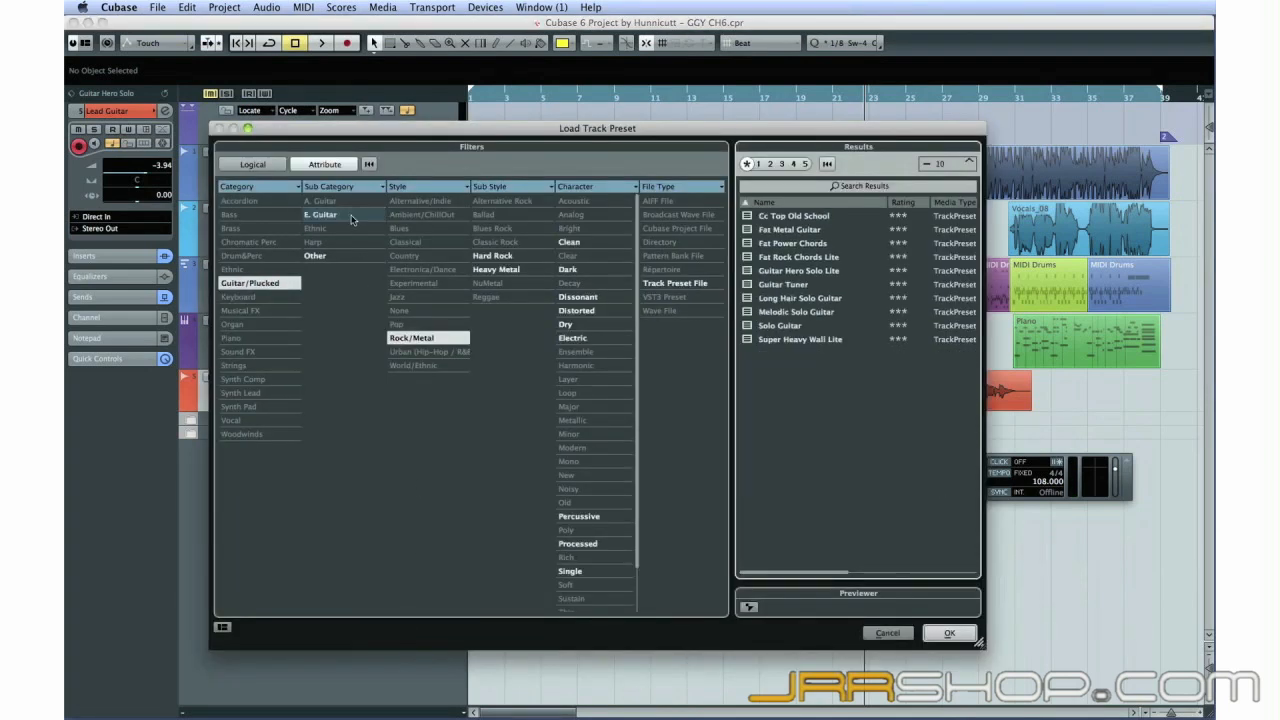
click(422, 353)
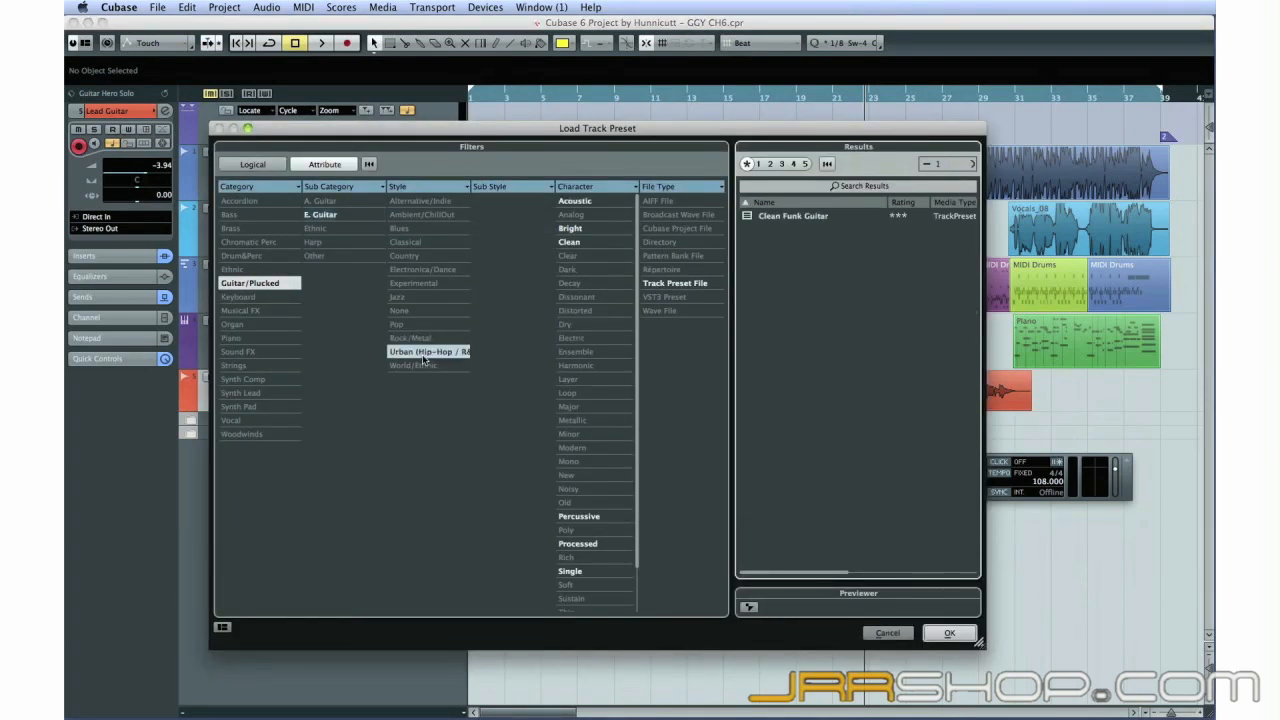
click(771, 221)
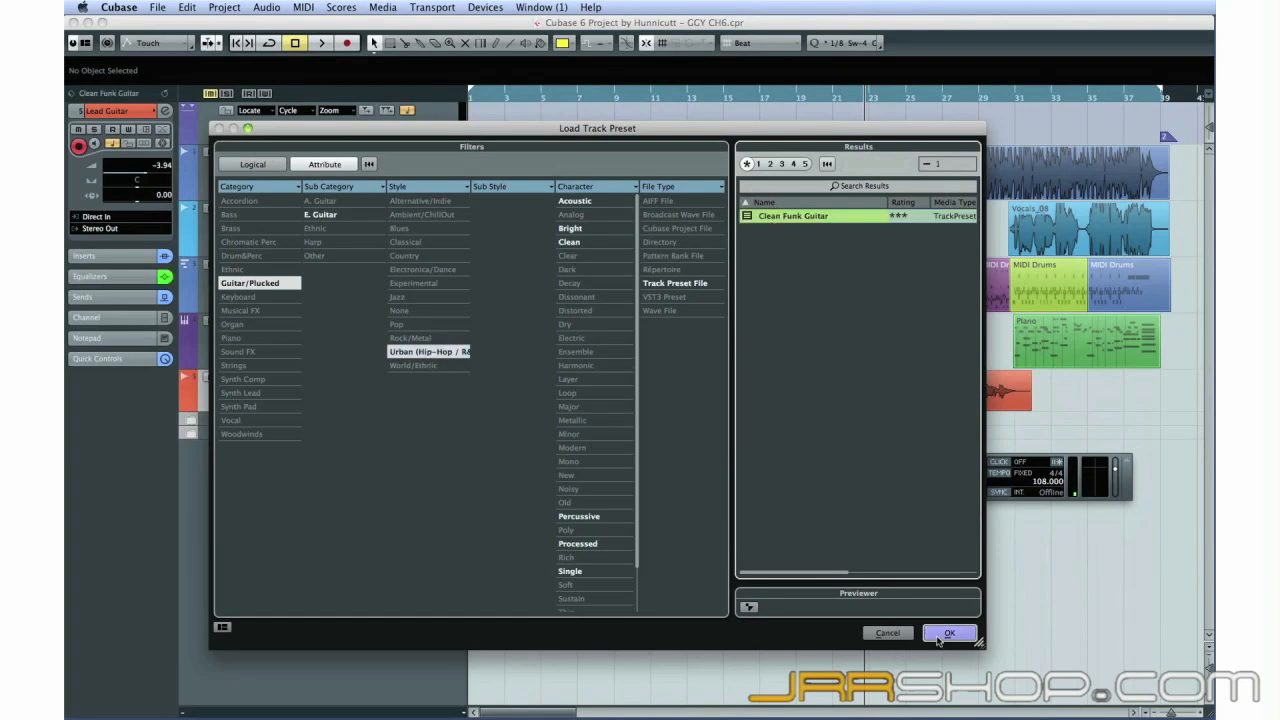
click(938, 638)
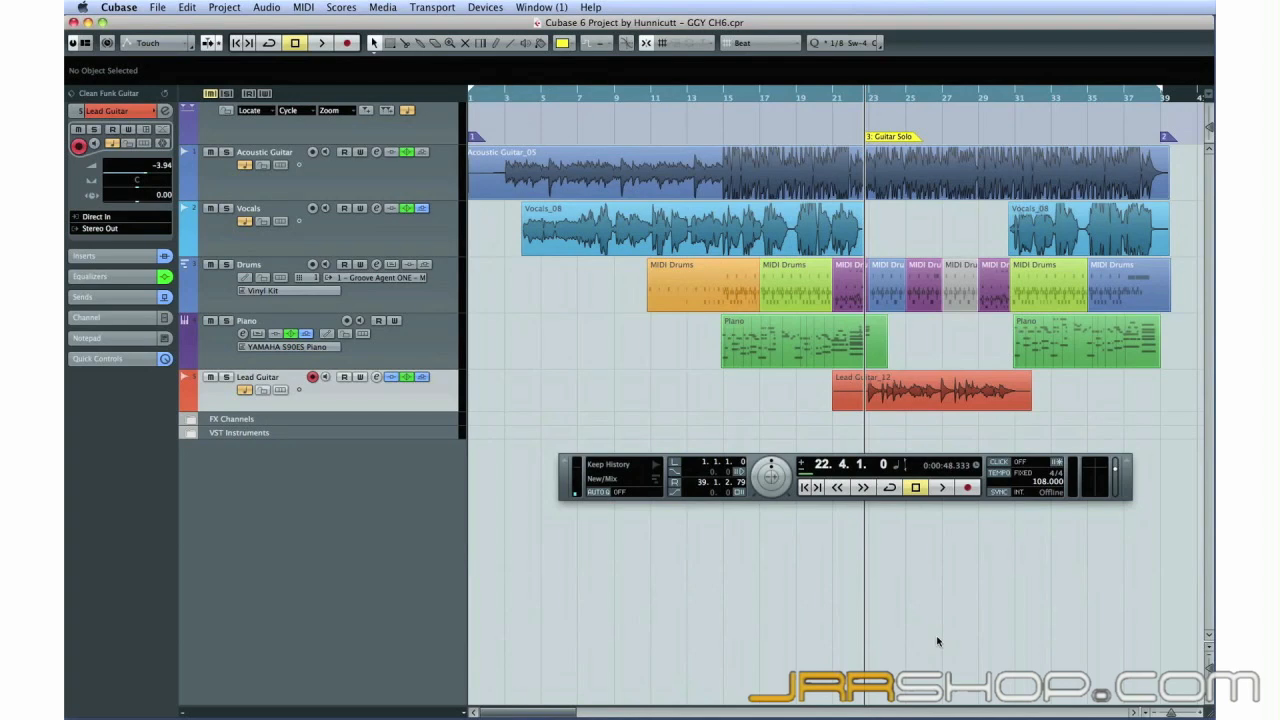
key(space)
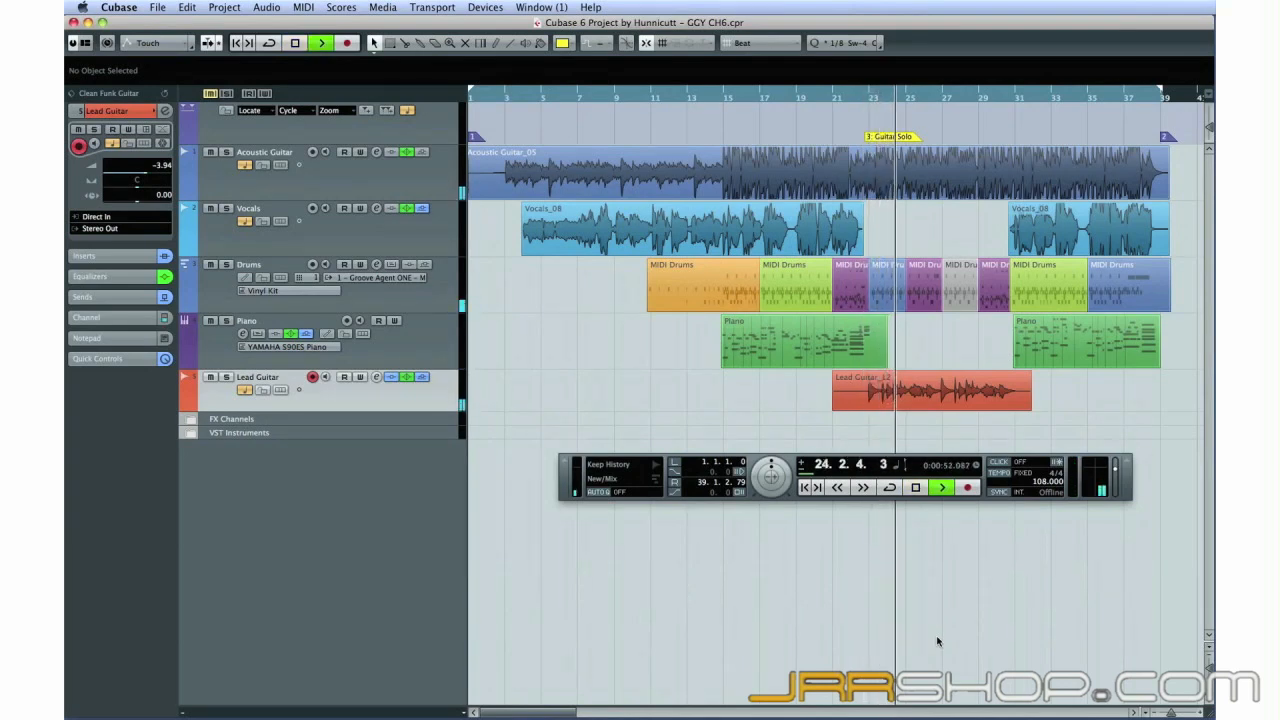
Stop playback, load the Jazz Guitar Singlecoil preset onto the Lead Guitar track, and hide the floating transport
click(915, 488)
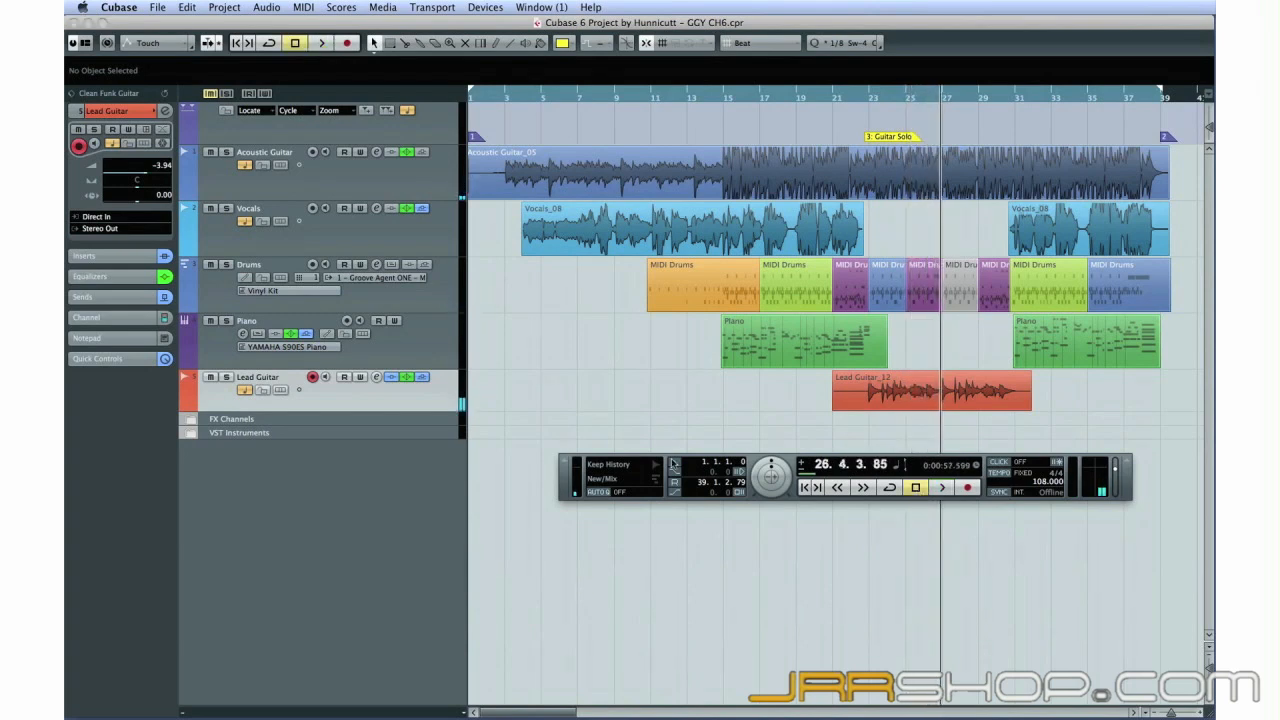
right_click(420, 396)
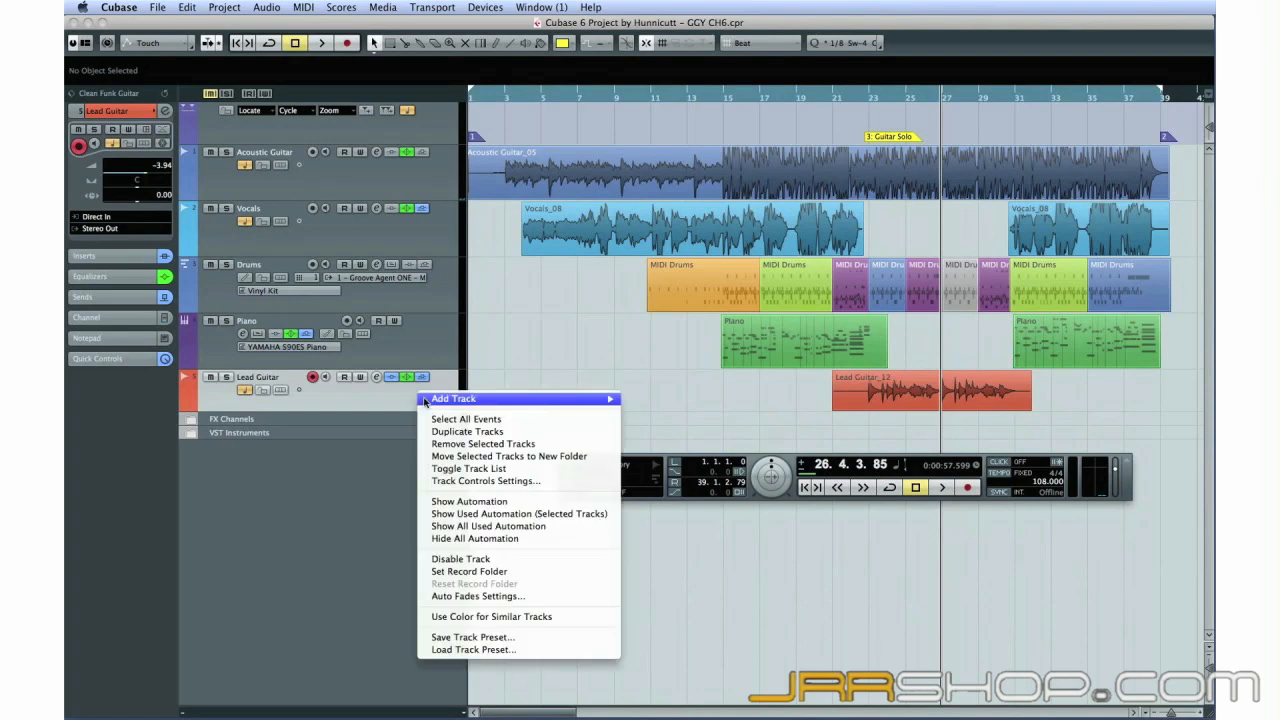
click(472, 650)
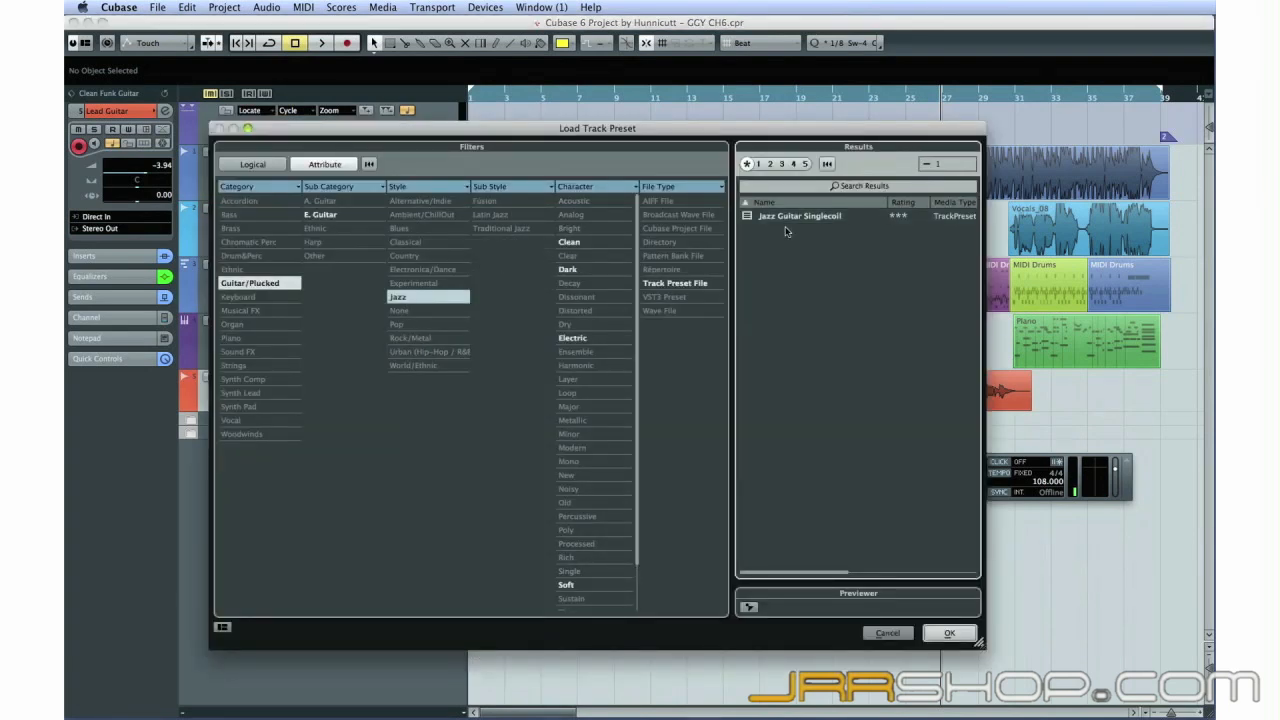
click(786, 217)
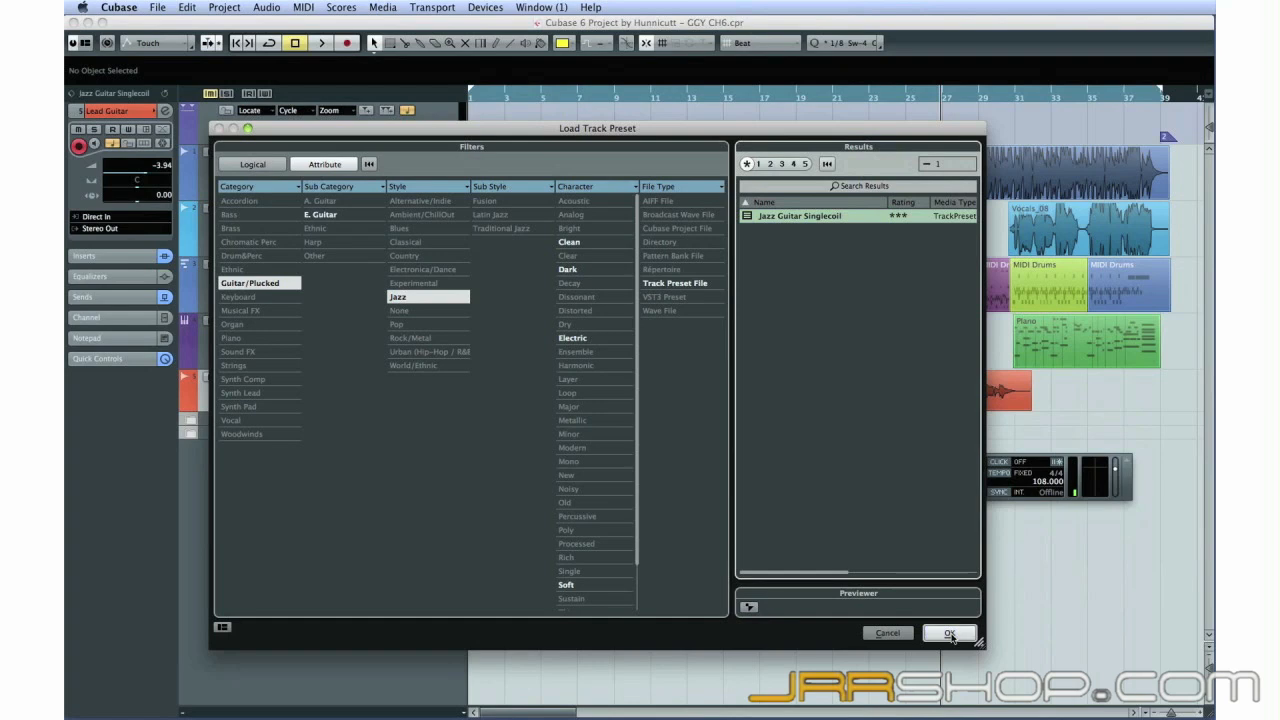
click(949, 633)
key(F2)
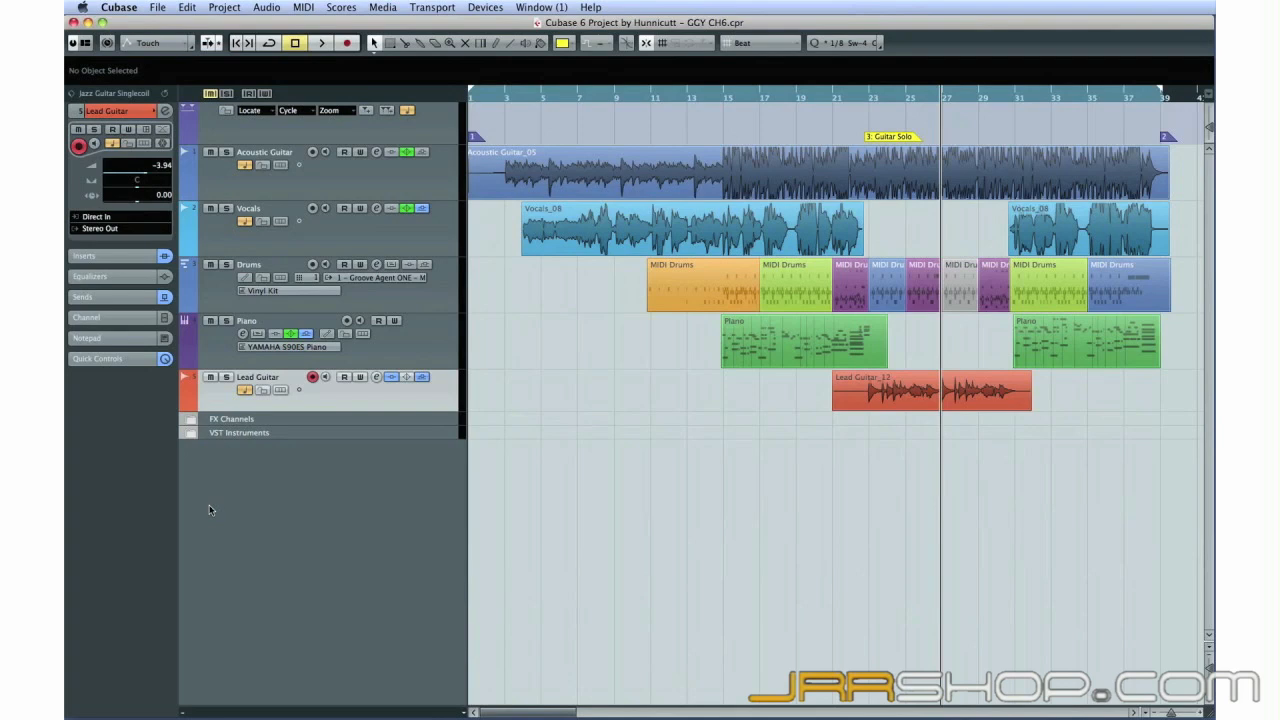
Replace the AmpSimulator in the Lead Guitar channel's second insert with the VST Amp Rack distortion plug-in
click(376, 377)
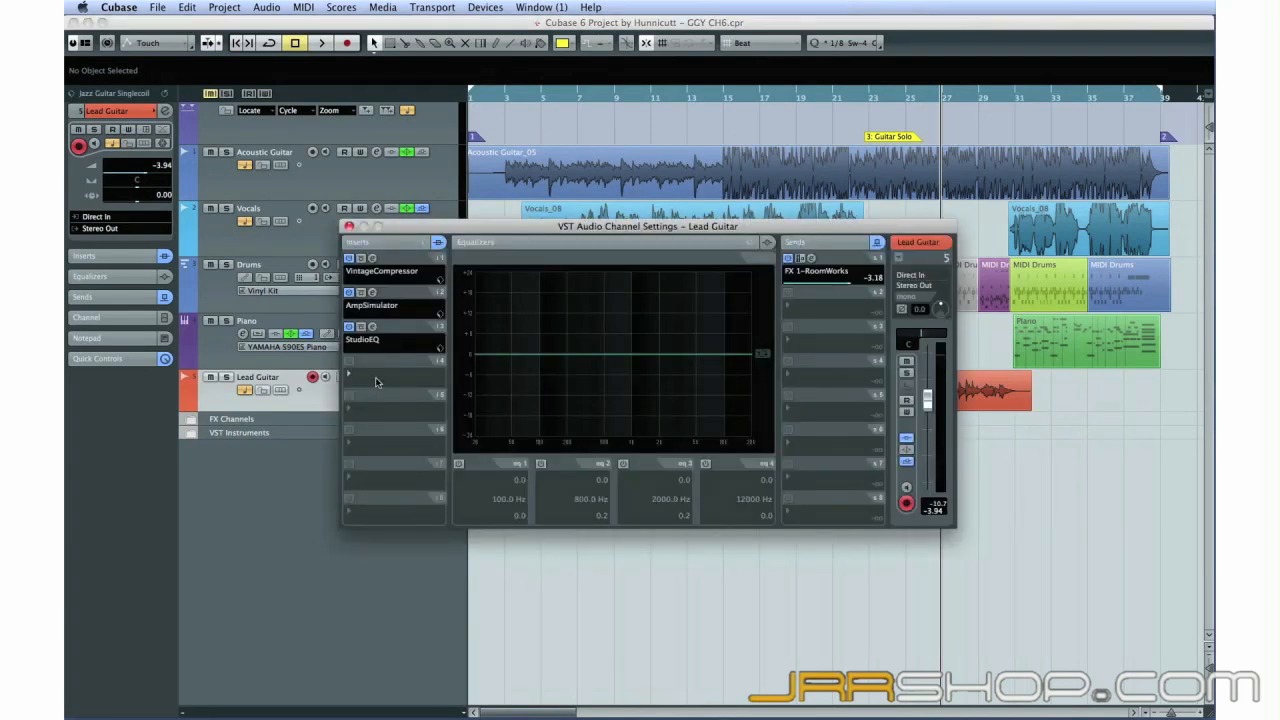
click(377, 310)
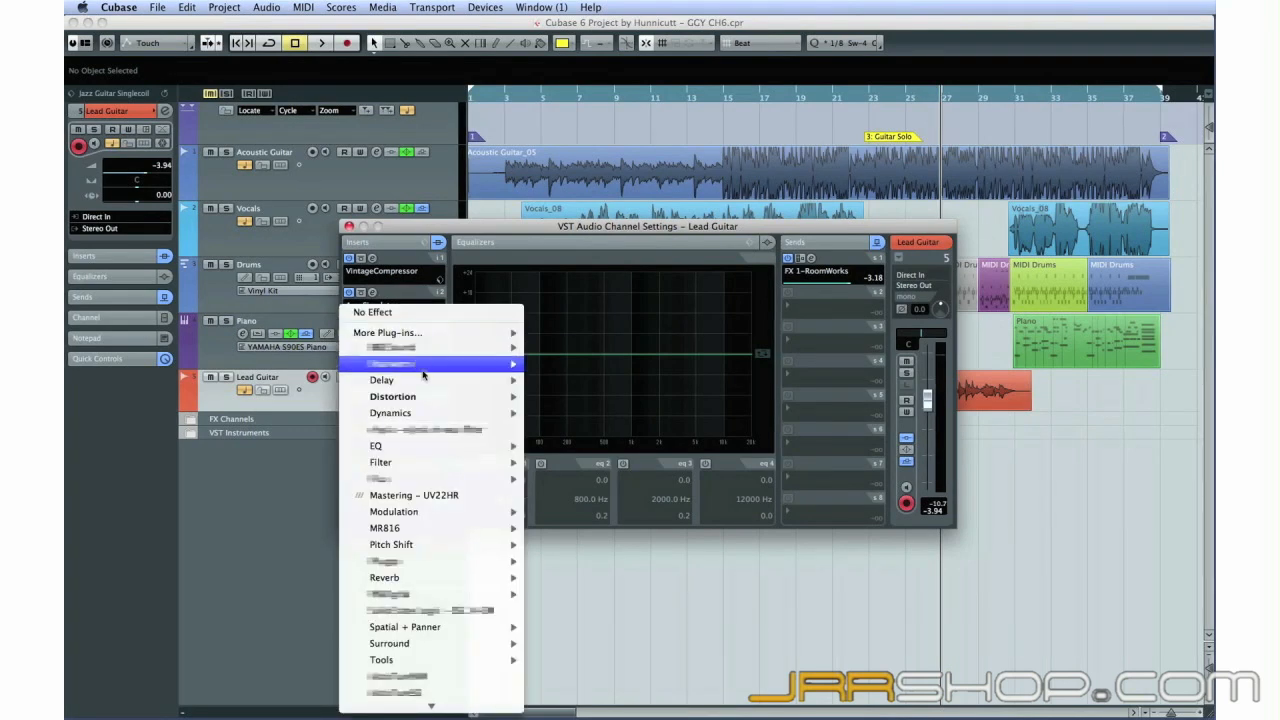
mouse_move(445, 397)
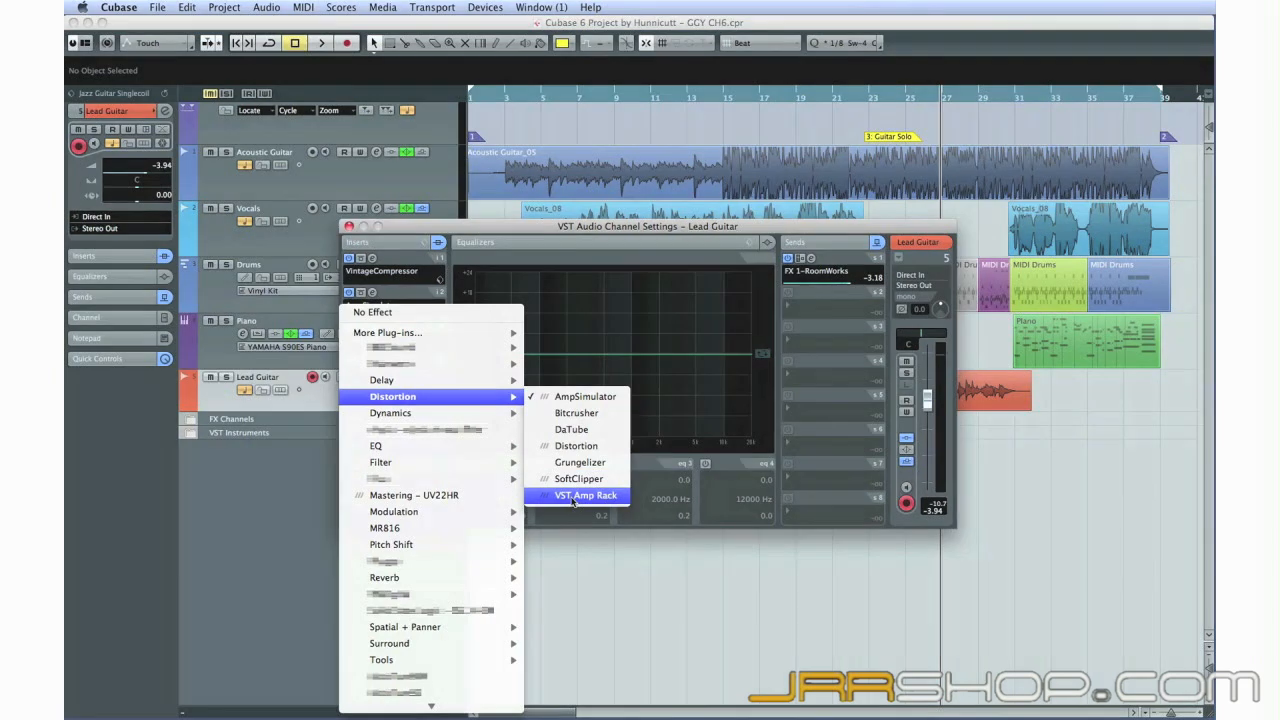
click(586, 495)
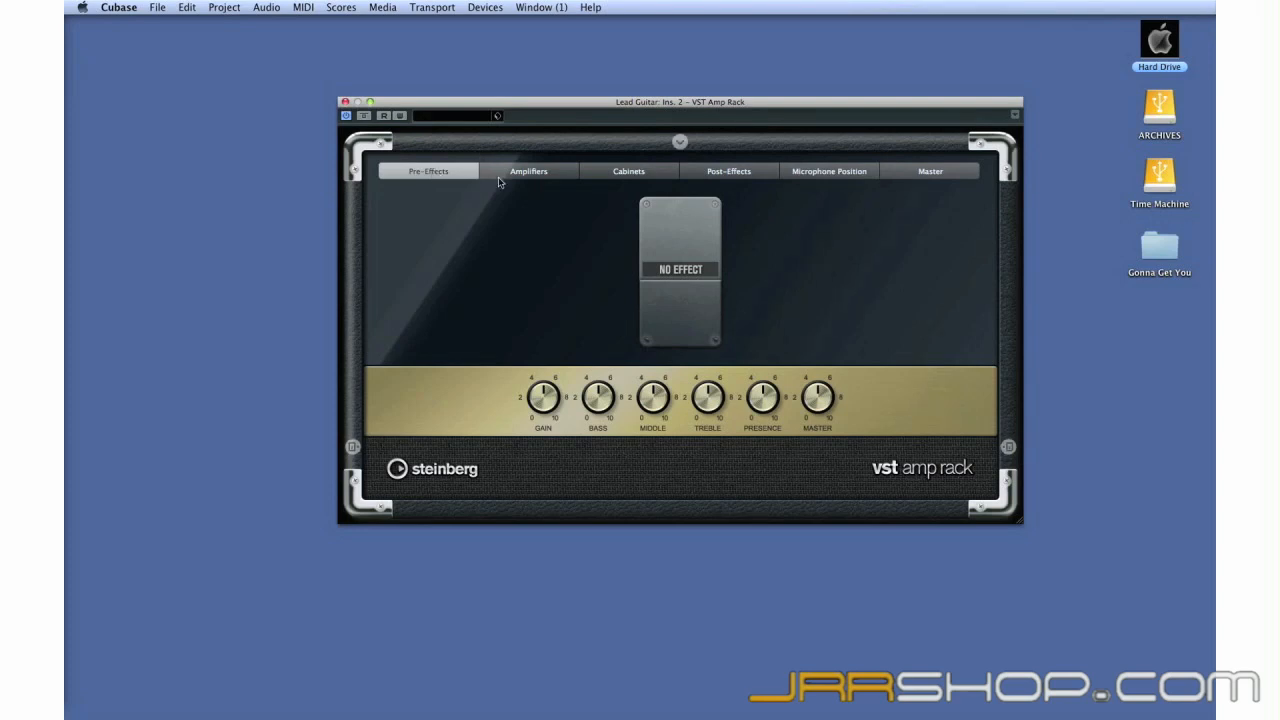
Add a Chorus pedal as pre-effect and choose the British Custom 2 x 12 cabinet in the amp rack
click(652, 258)
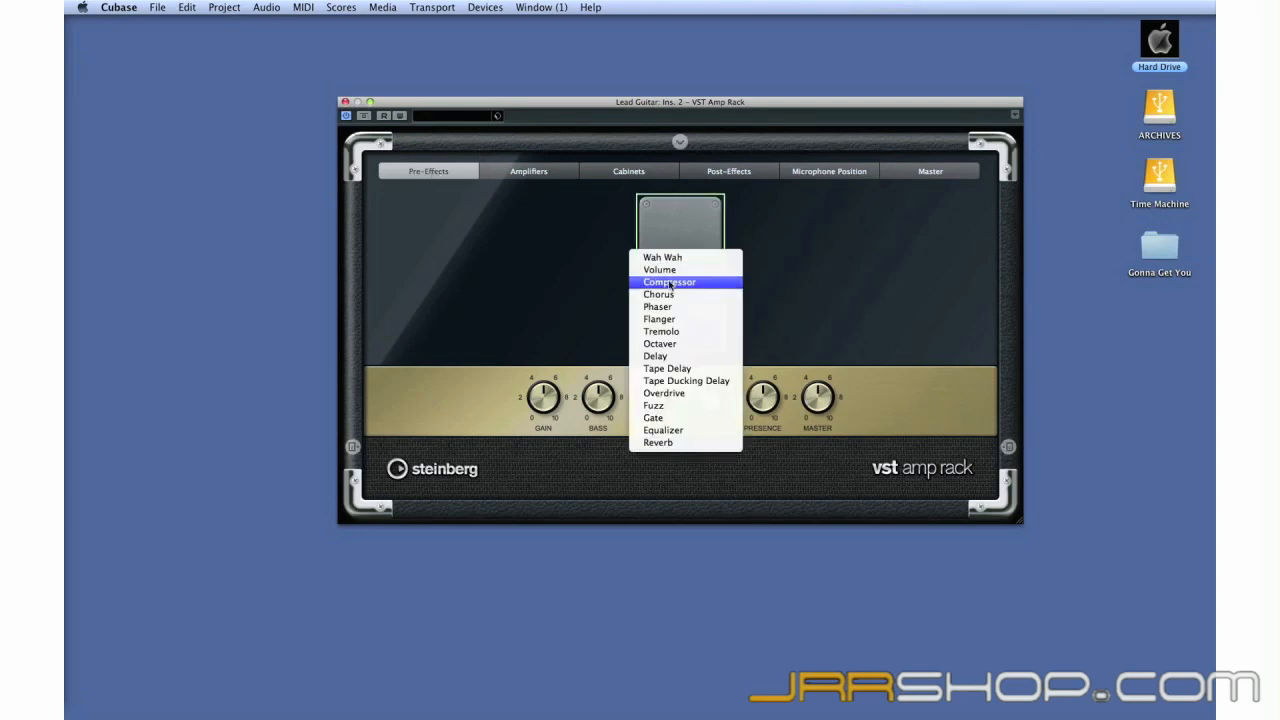
click(670, 294)
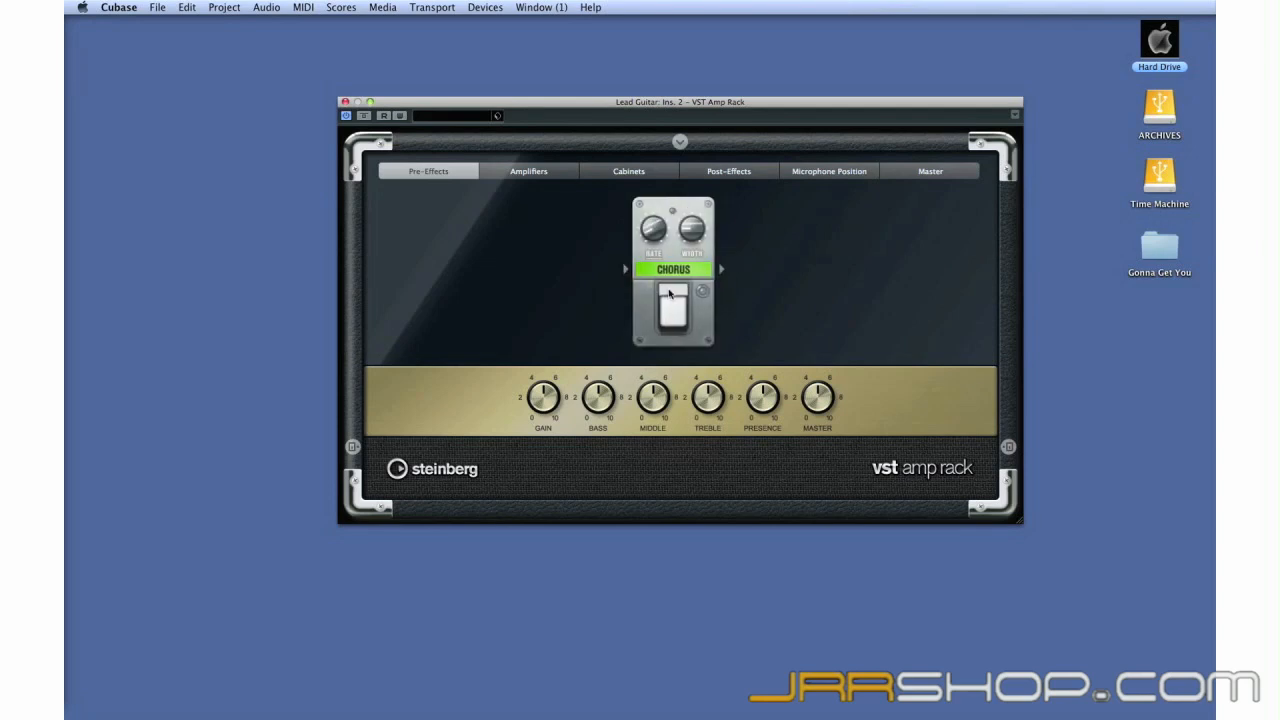
click(533, 172)
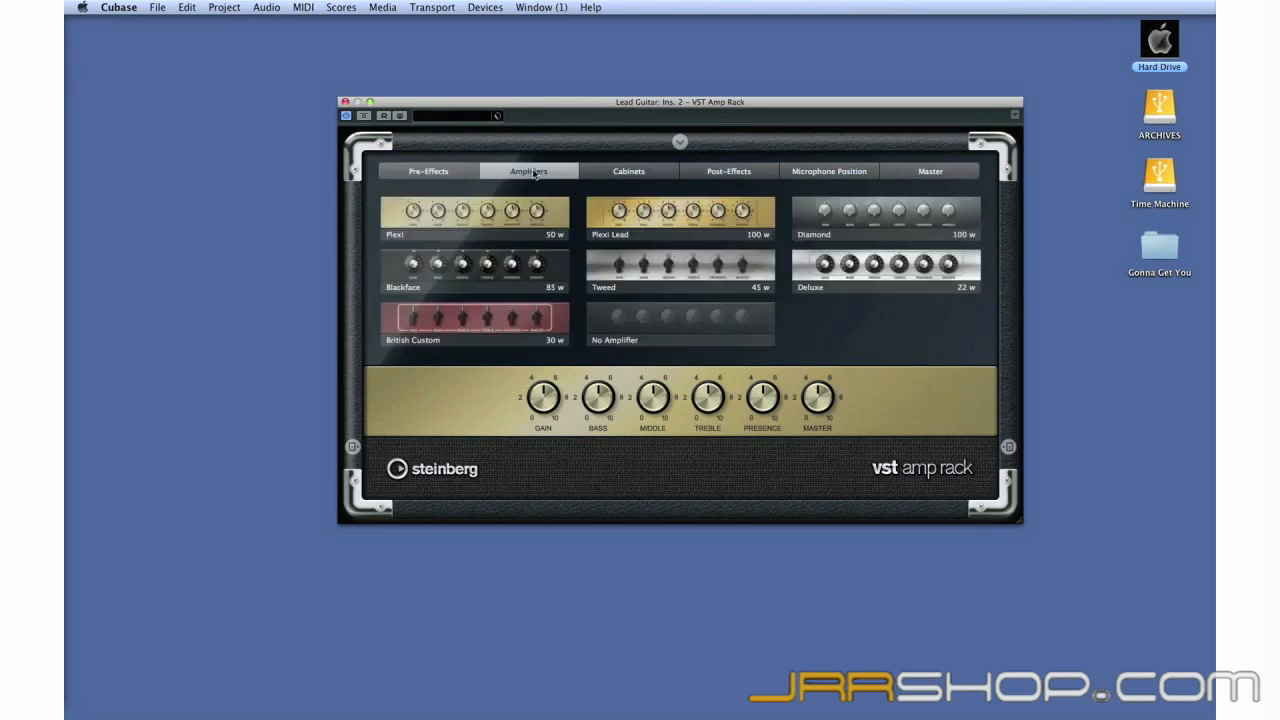
click(628, 172)
click(647, 292)
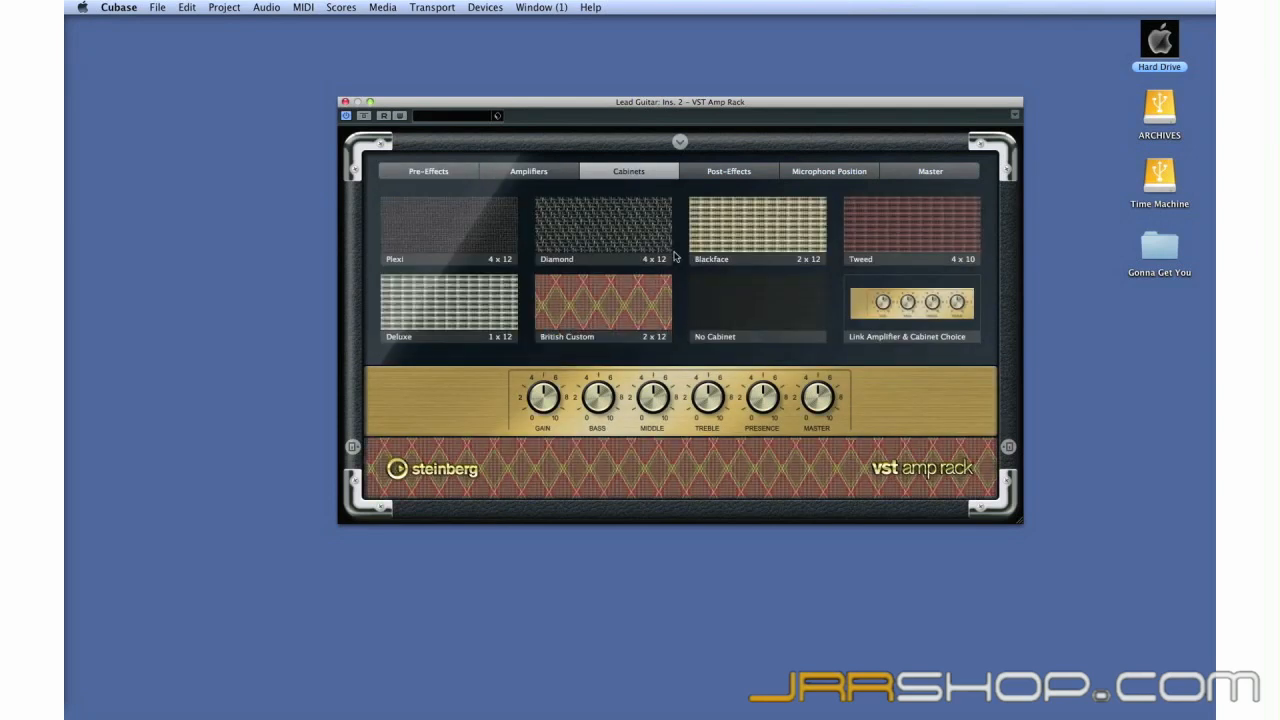
Add a Phaser pedal as post-effect and move the microphone to the far position off the speaker's edge
click(716, 176)
click(690, 276)
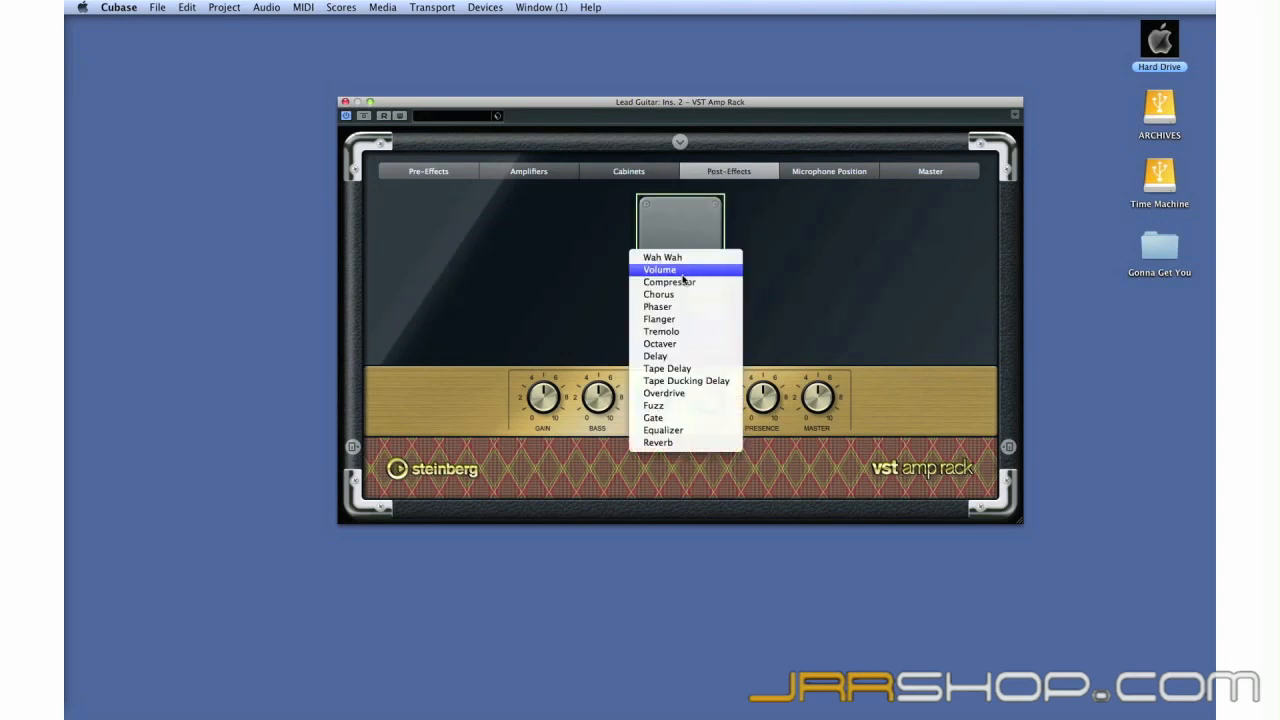
click(686, 308)
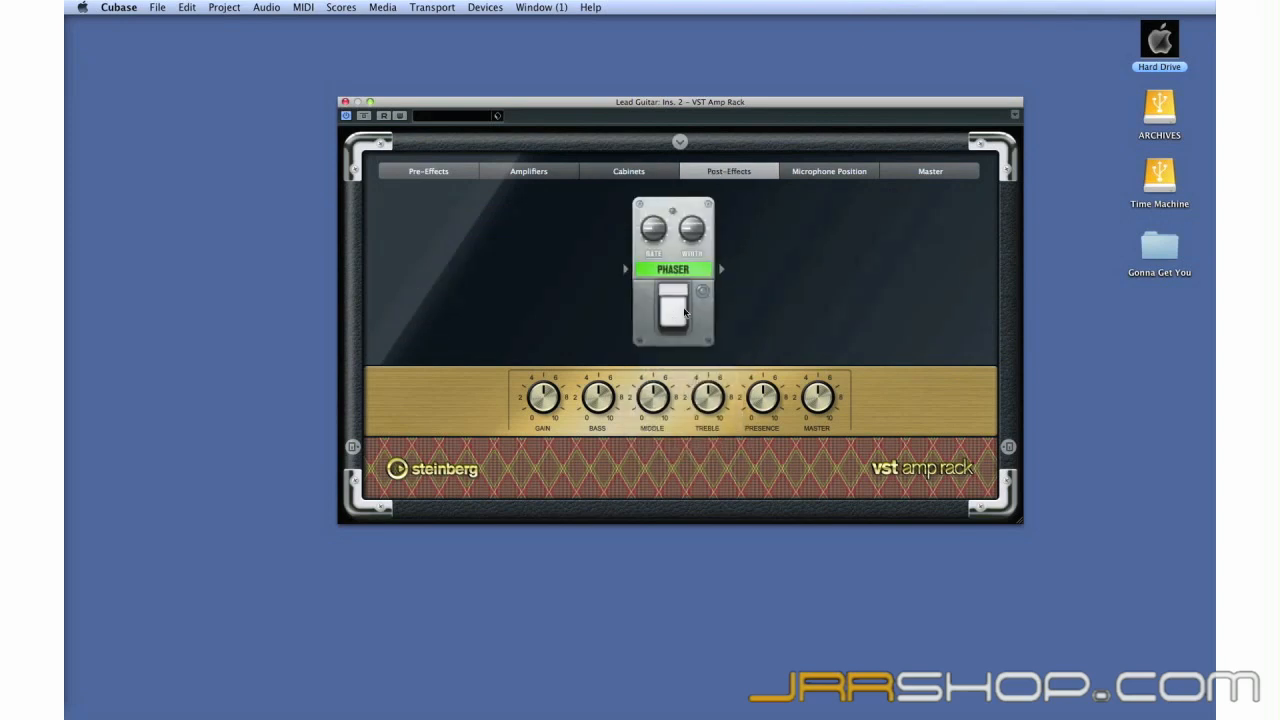
click(800, 175)
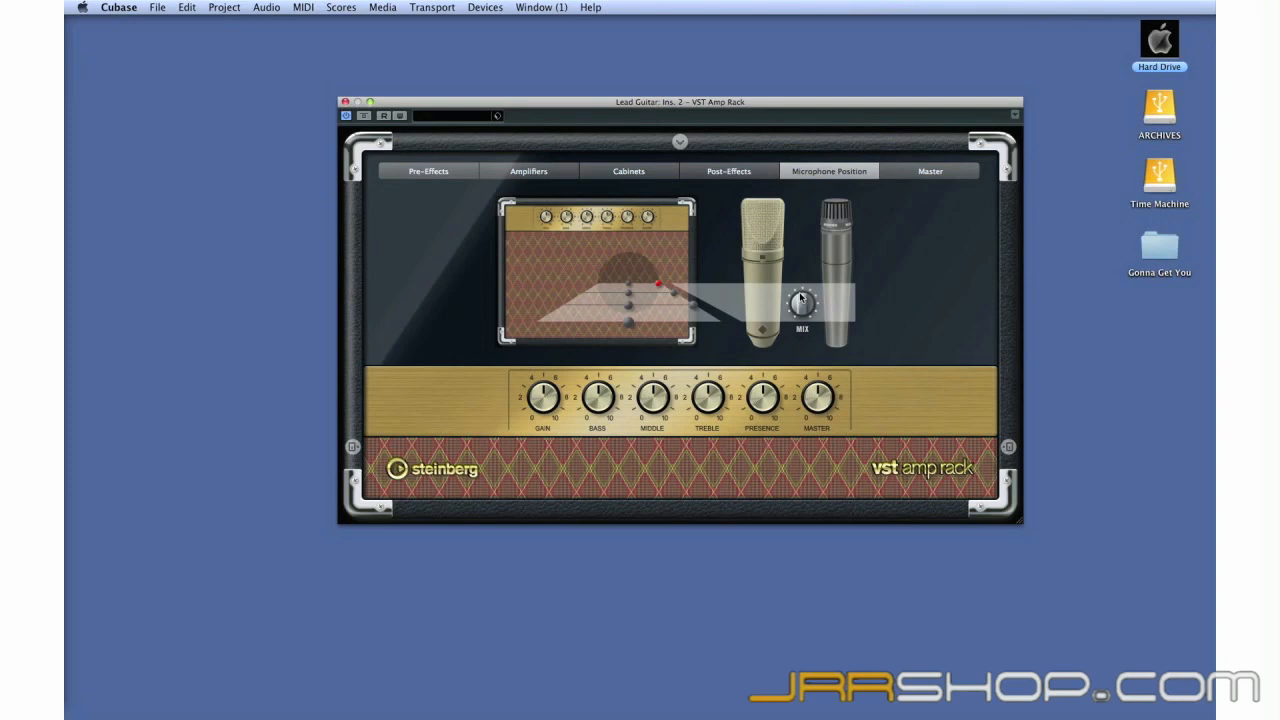
click(695, 307)
Try the microphone positions in front of the speaker center, return to the far off-edge one, and set the amp's bass to 7.6
click(901, 176)
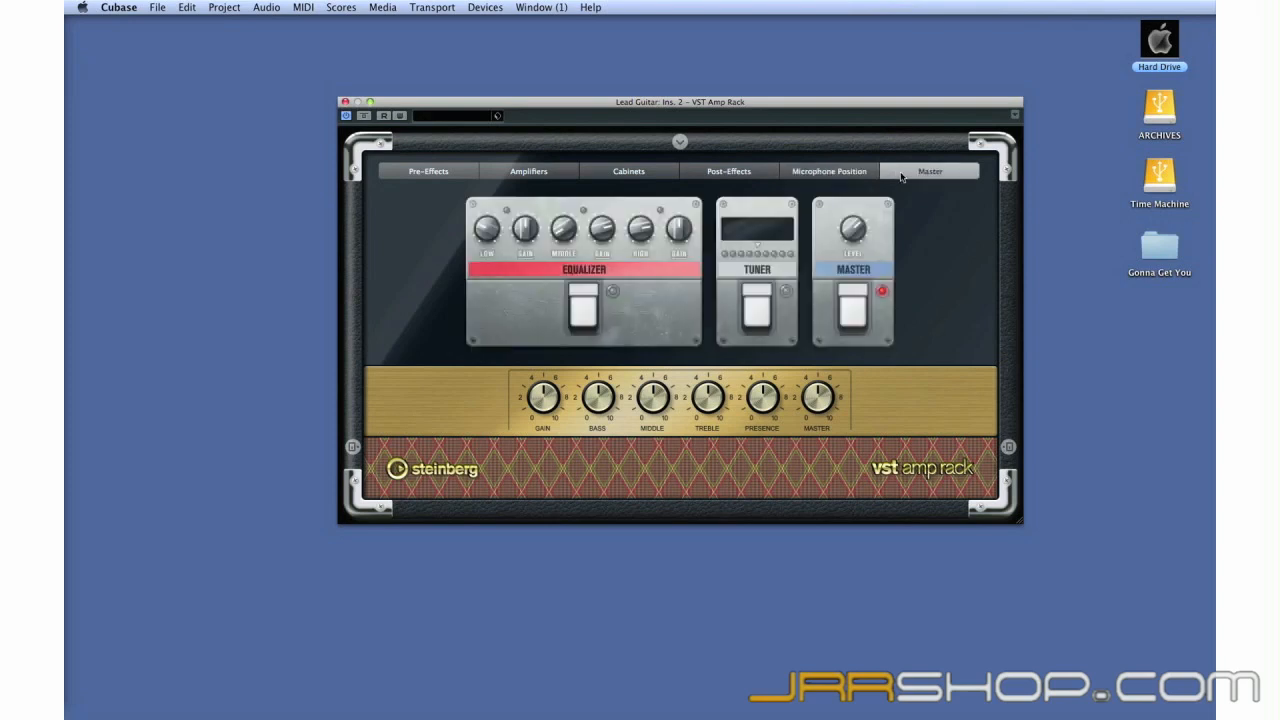
click(825, 176)
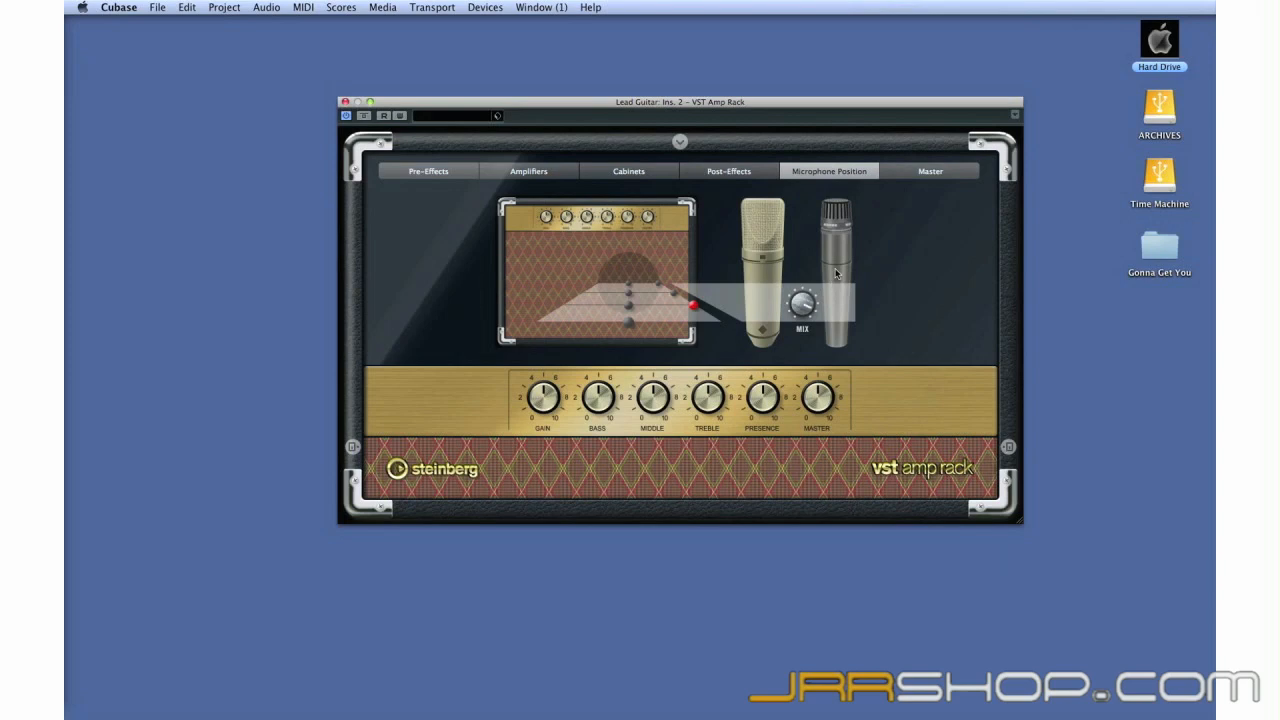
click(630, 286)
click(630, 305)
click(629, 321)
click(690, 305)
drag(598, 403, 582, 351)
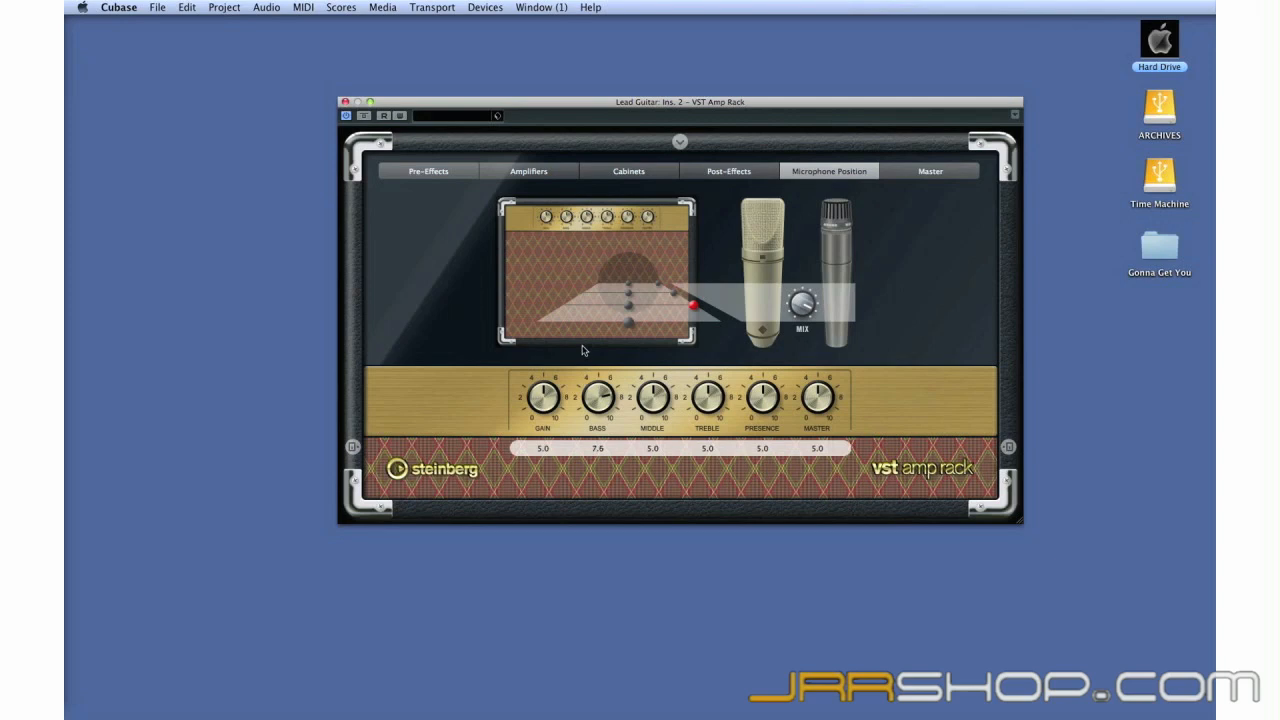
Examine the amplifier and cabinet choices, showing and hiding the pre-effect and post-effect pedals below the amp controls
click(560, 172)
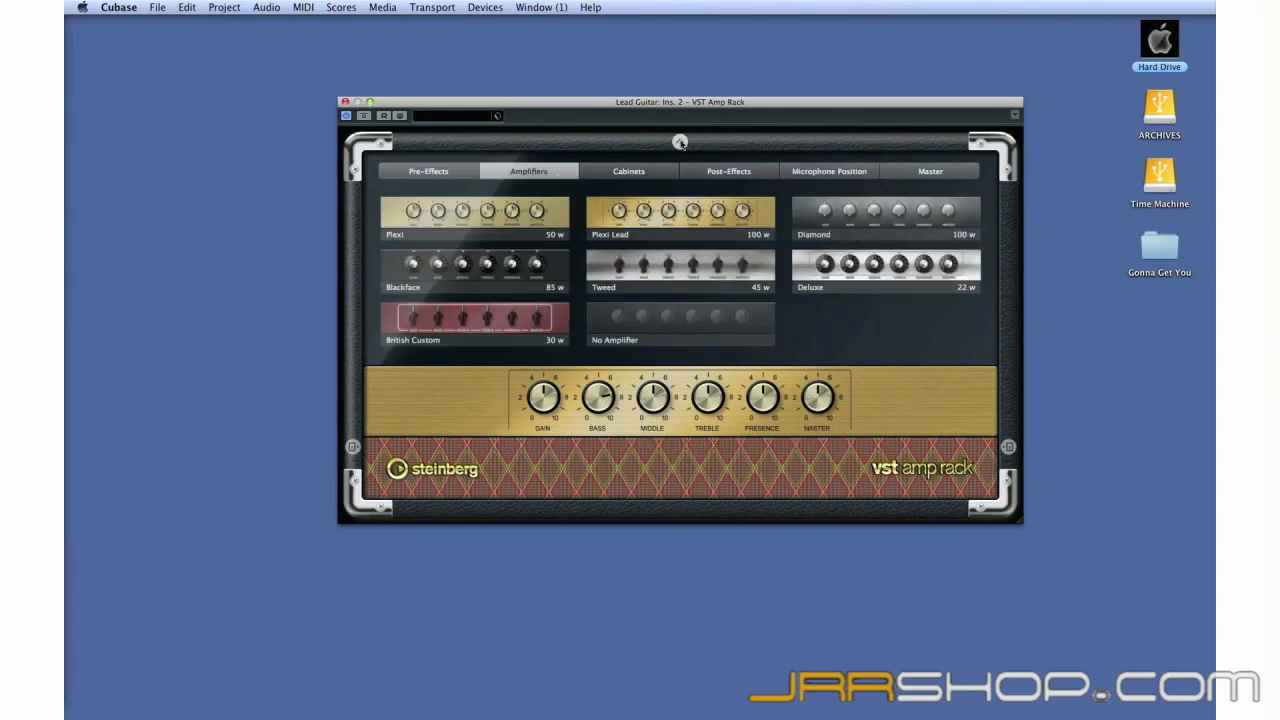
click(353, 448)
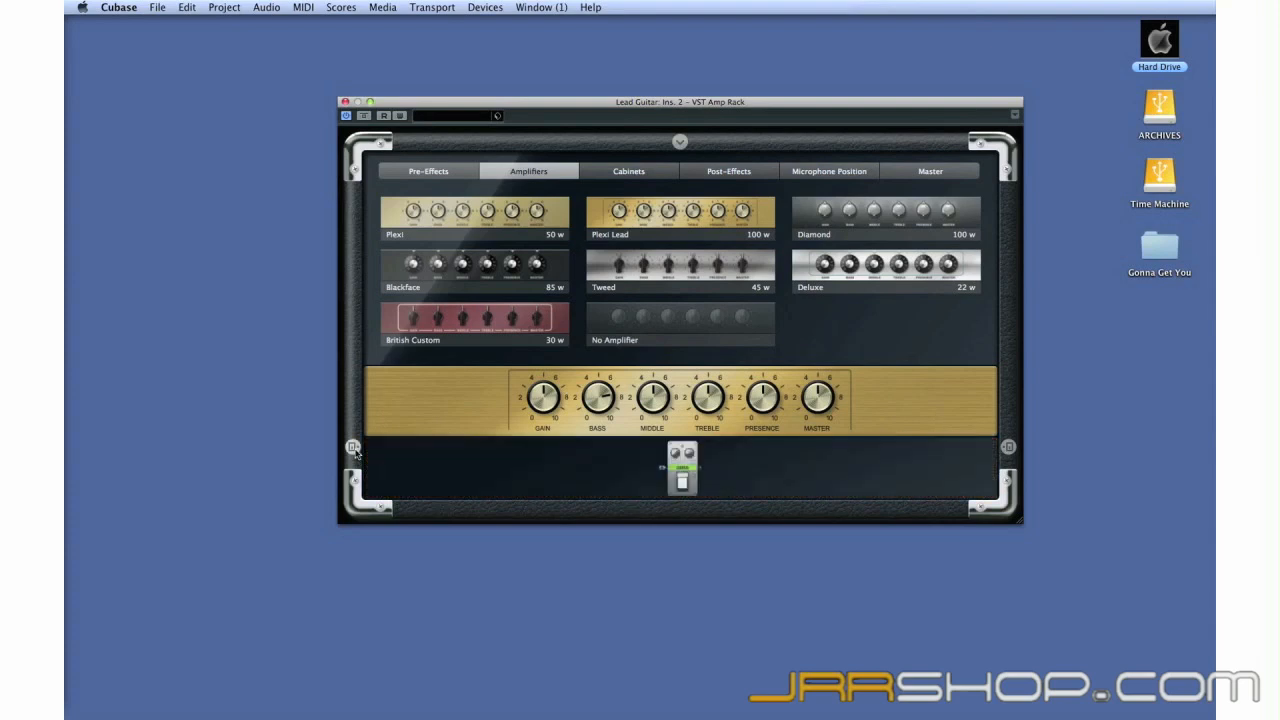
click(1004, 449)
click(1008, 449)
click(1008, 449)
click(628, 171)
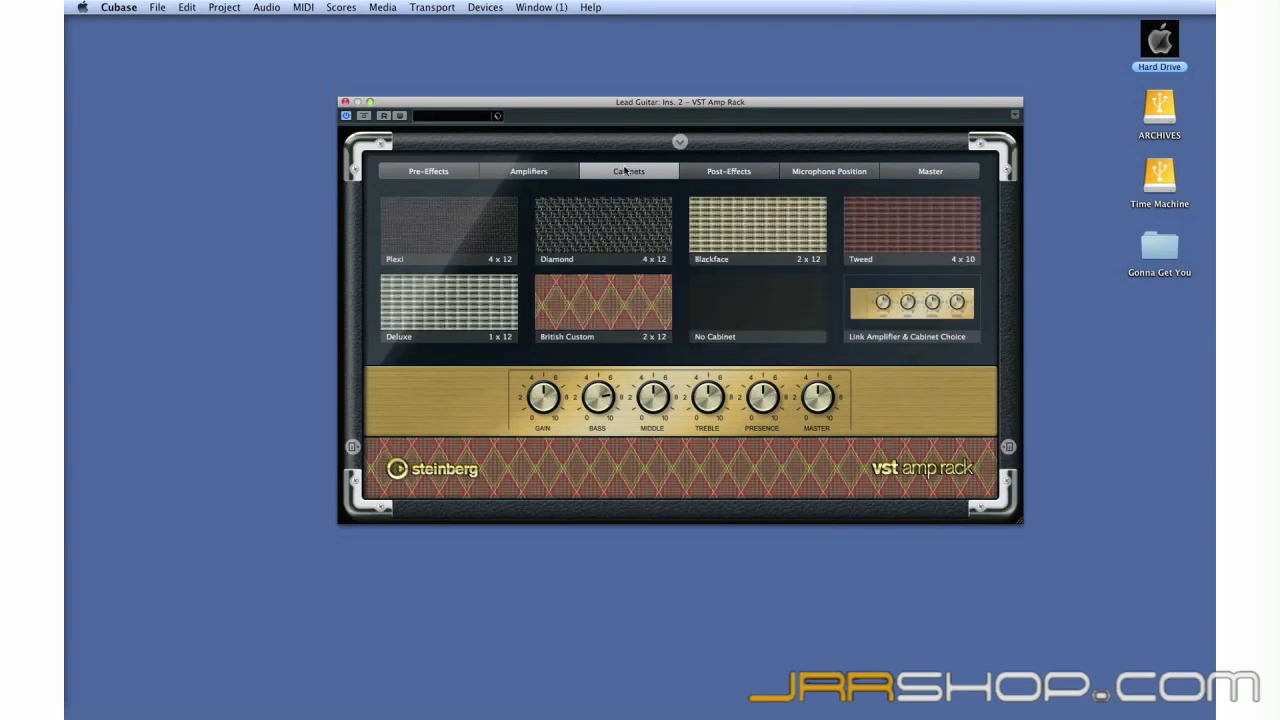
Collapse the amp rack to its compact view and link the cabinet choice to the Plexi Lead amplifier
click(680, 142)
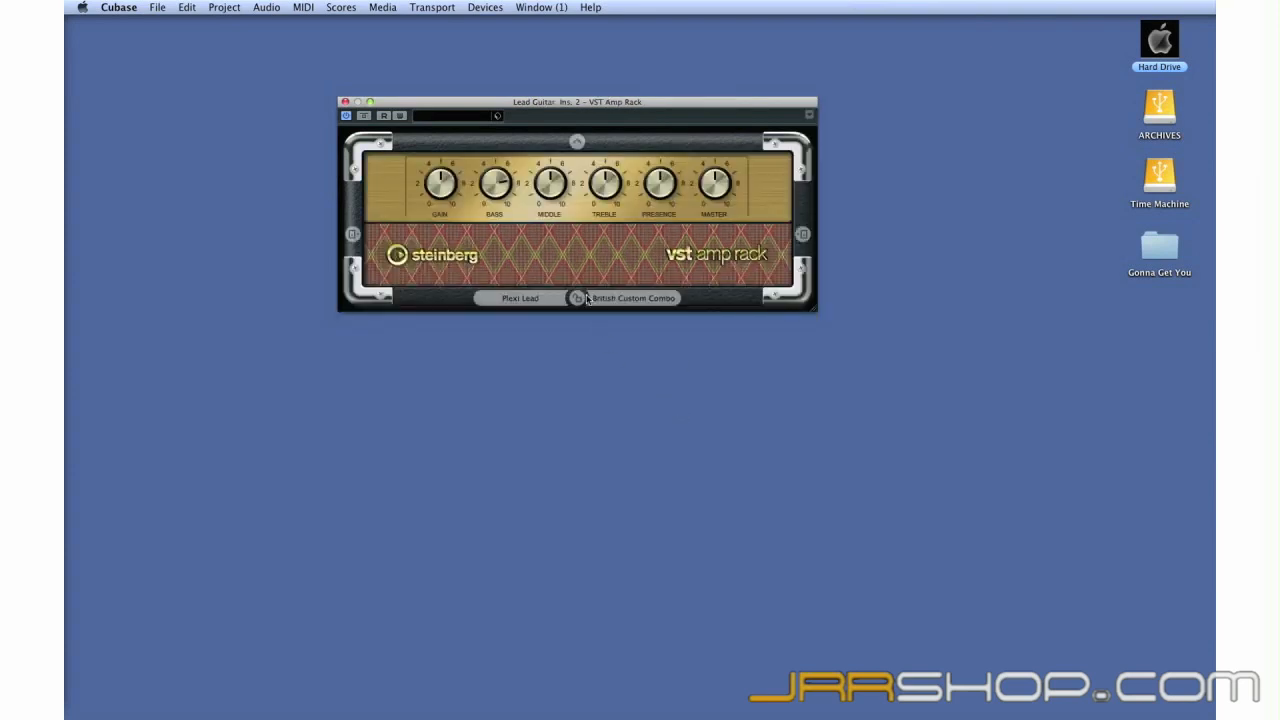
click(585, 298)
click(536, 300)
click(576, 298)
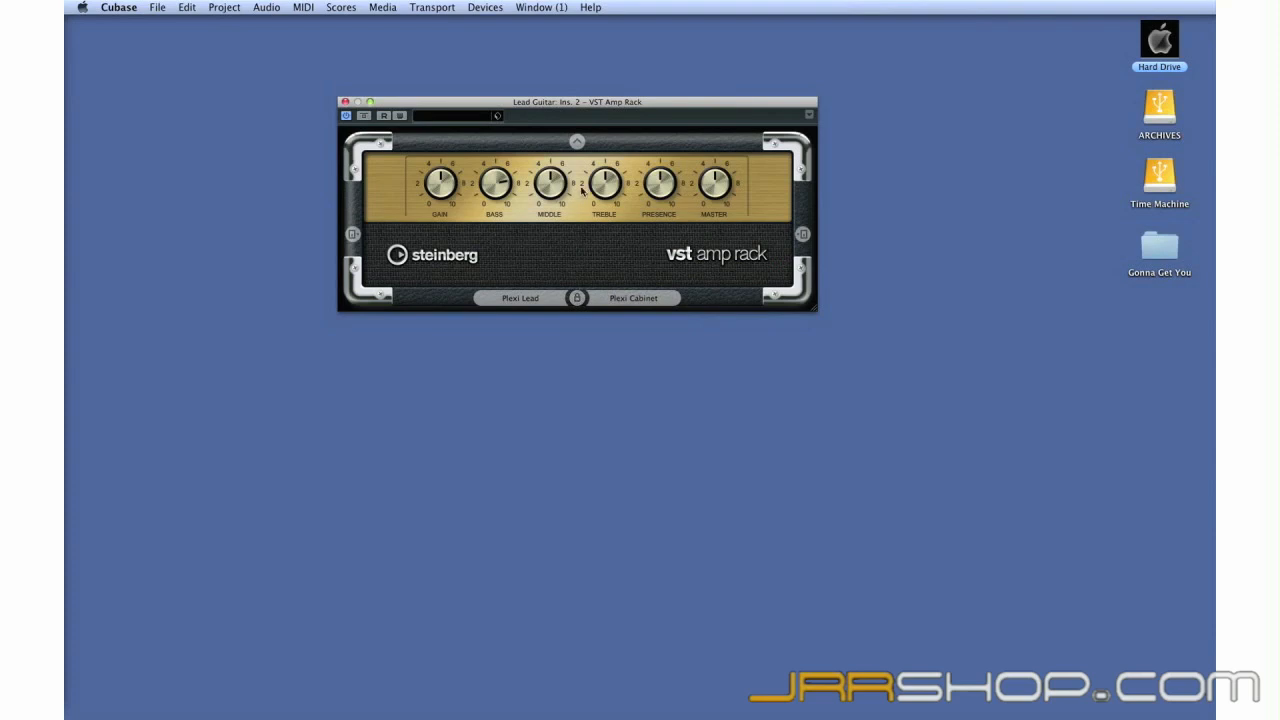
Review the amplifier models and the amp rack's preset load and save options, and close the plug-in window
click(576, 142)
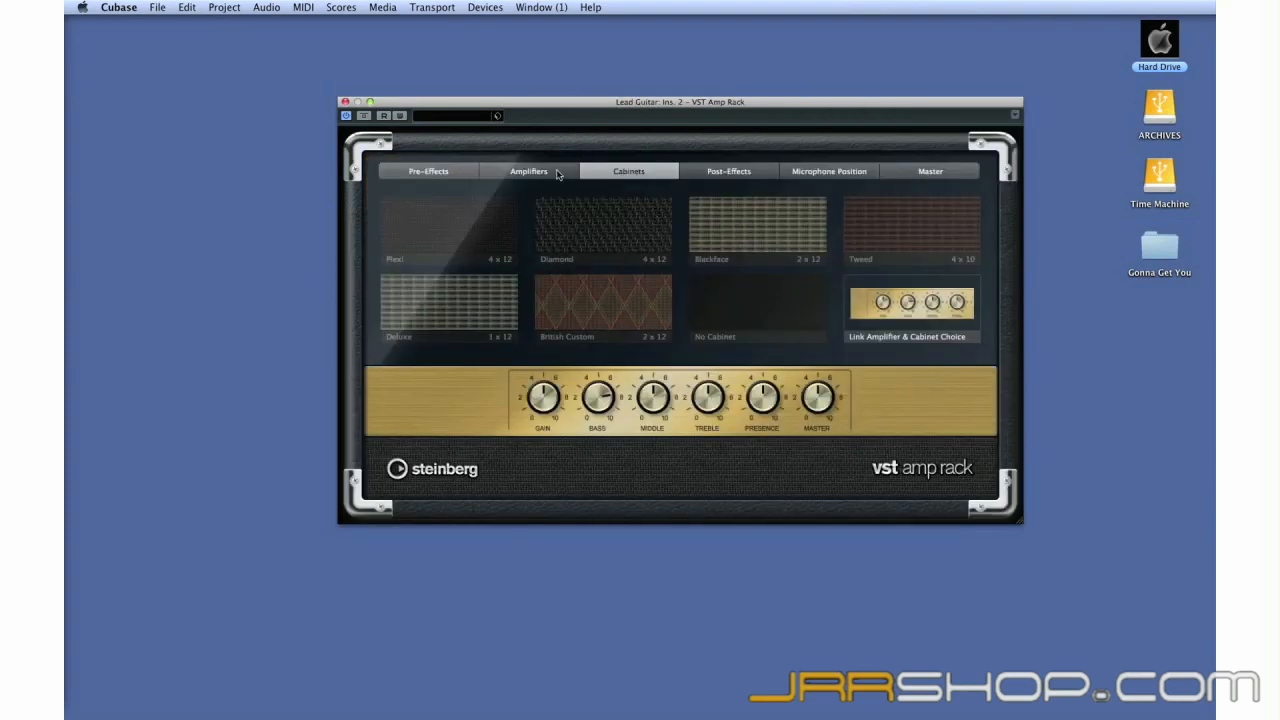
click(551, 173)
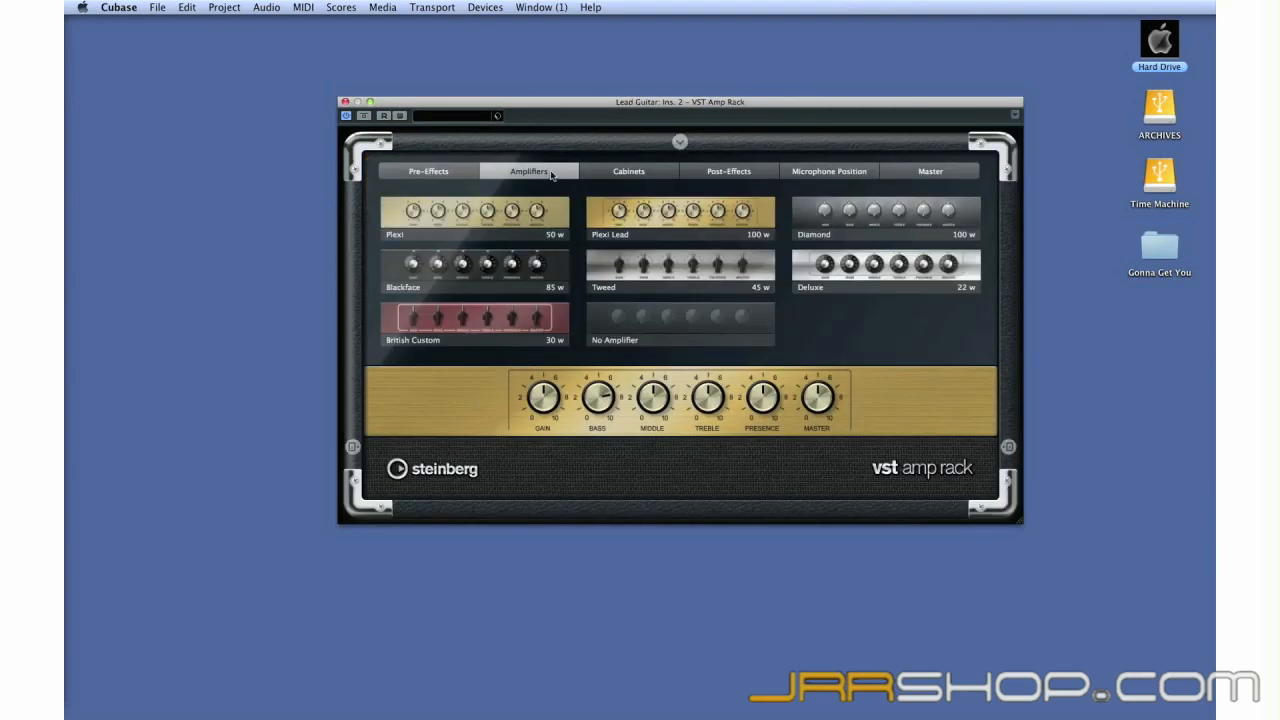
click(678, 141)
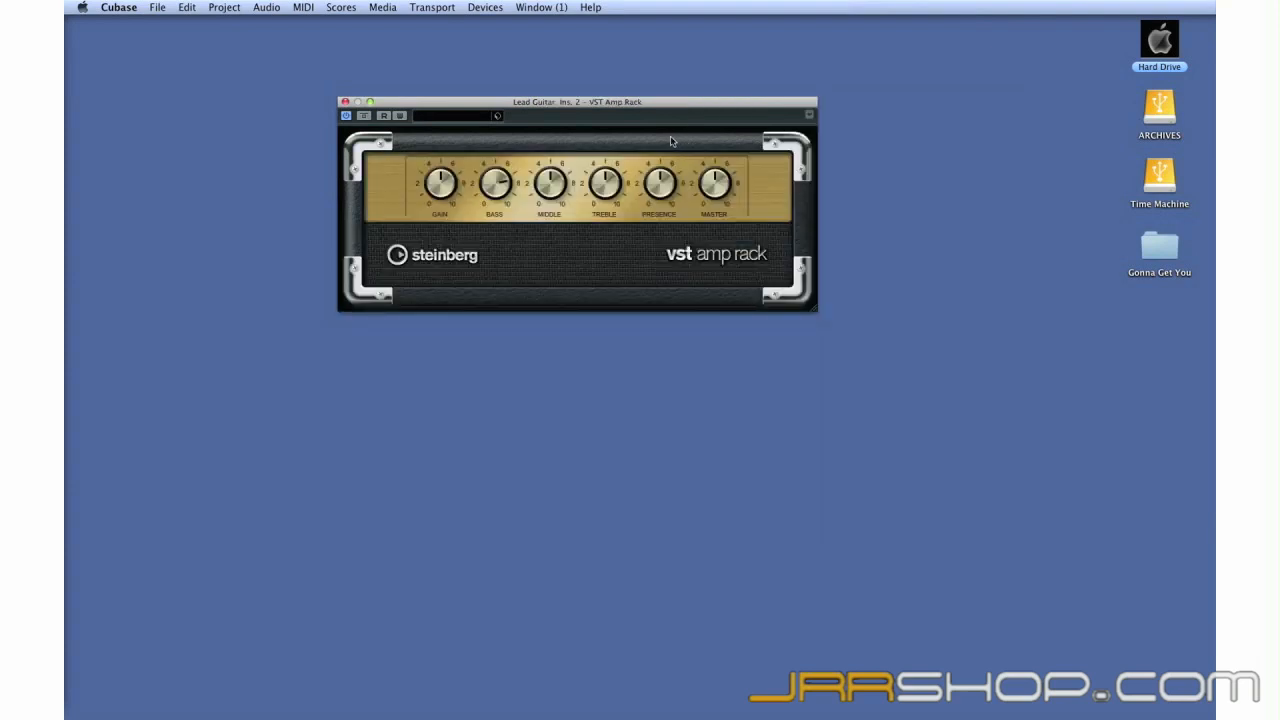
click(497, 117)
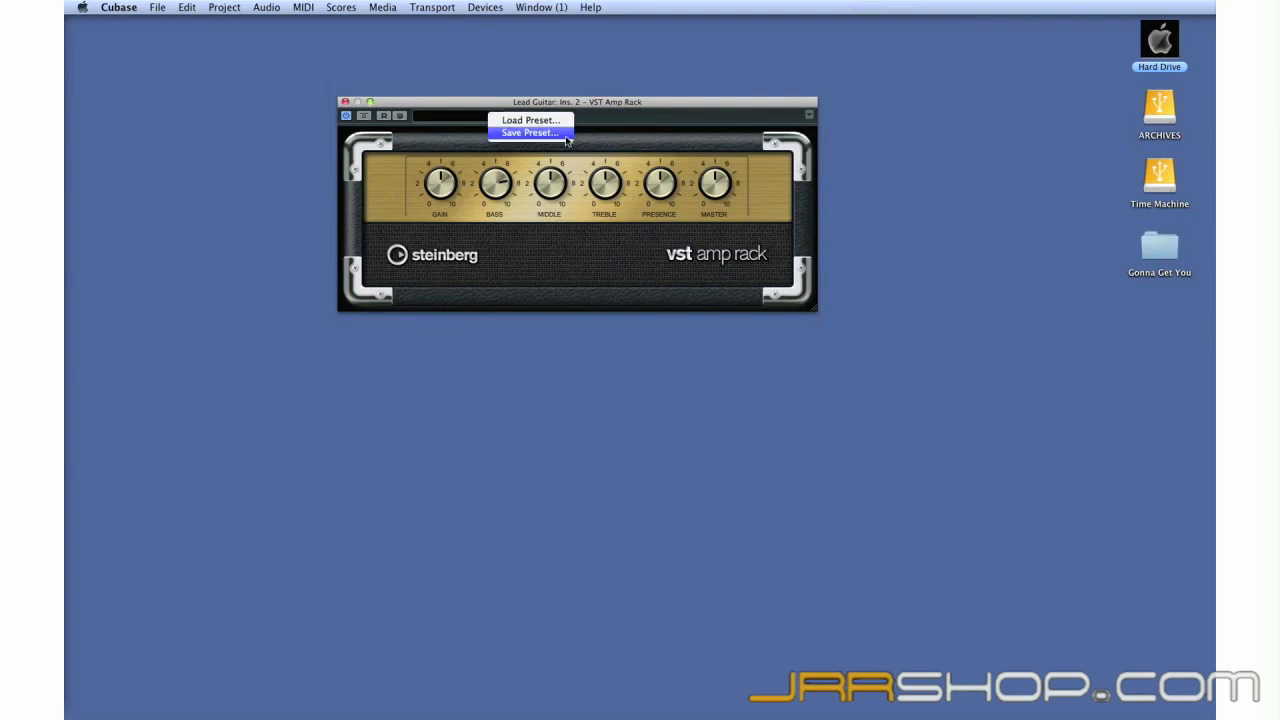
click(344, 103)
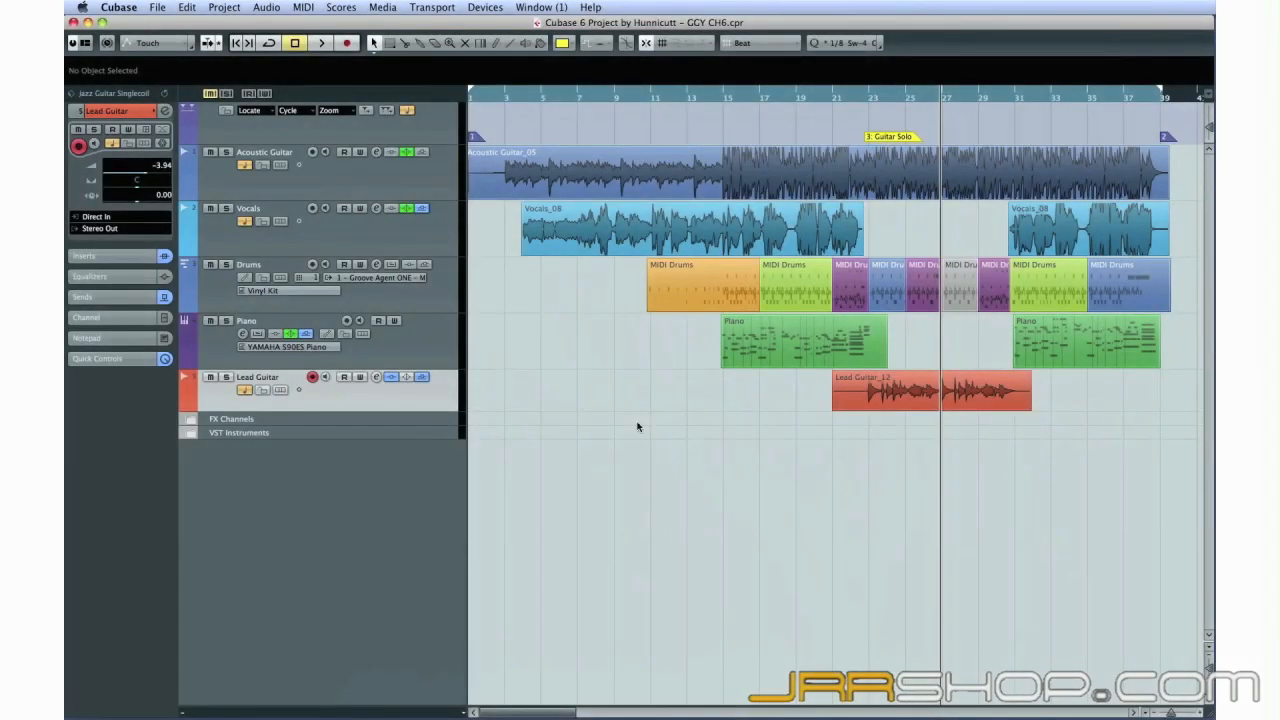
Save the Lead Guitar track as a new track preset named with the player's first name followed by "GTR"
right_click(401, 391)
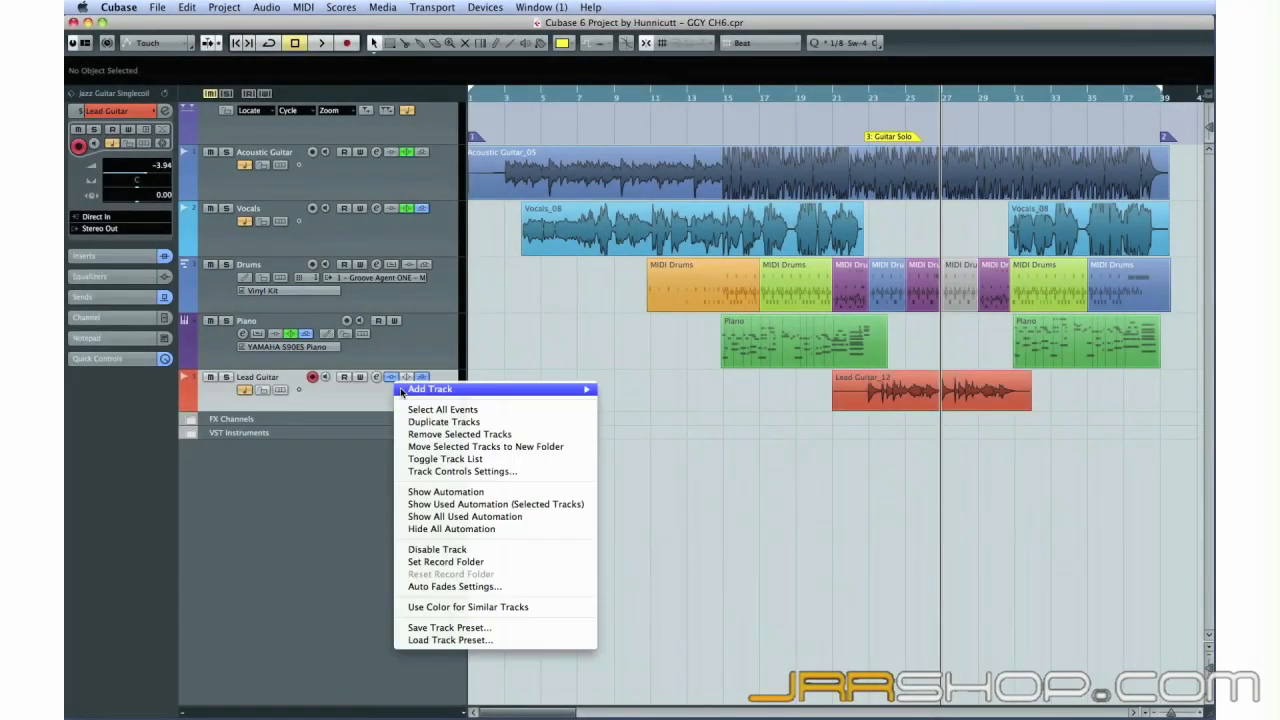
click(494, 630)
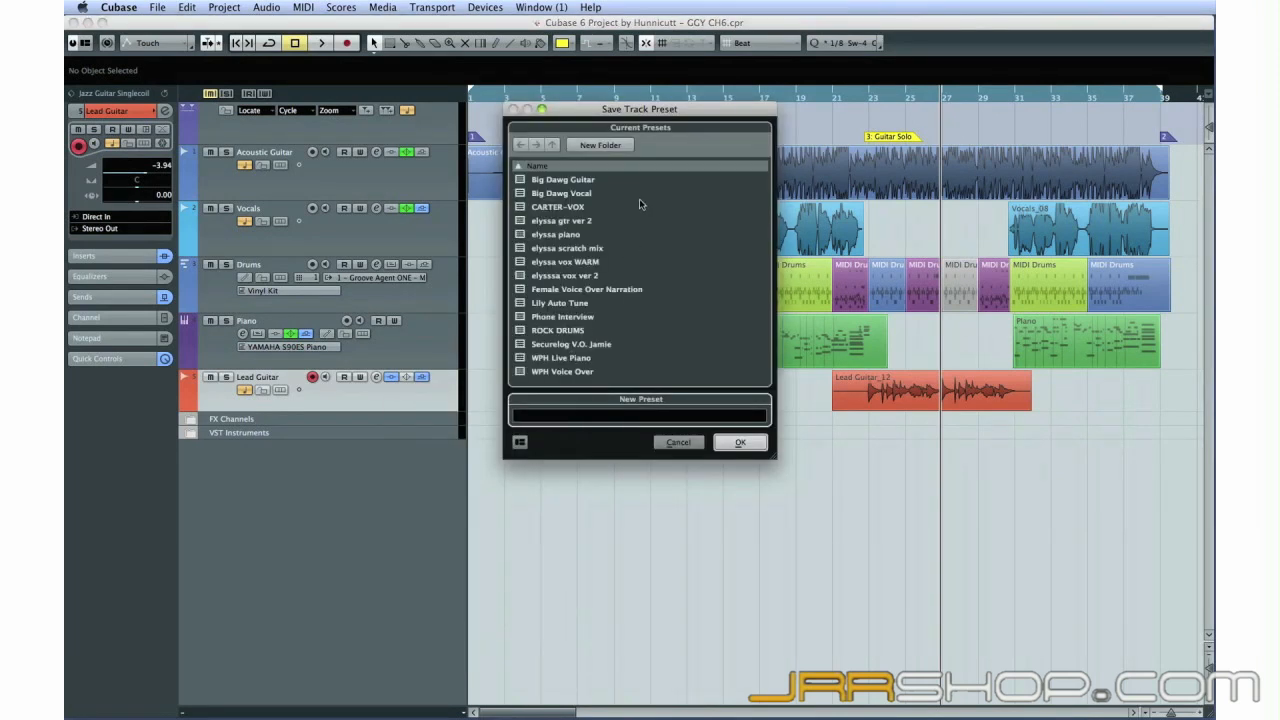
click(628, 418)
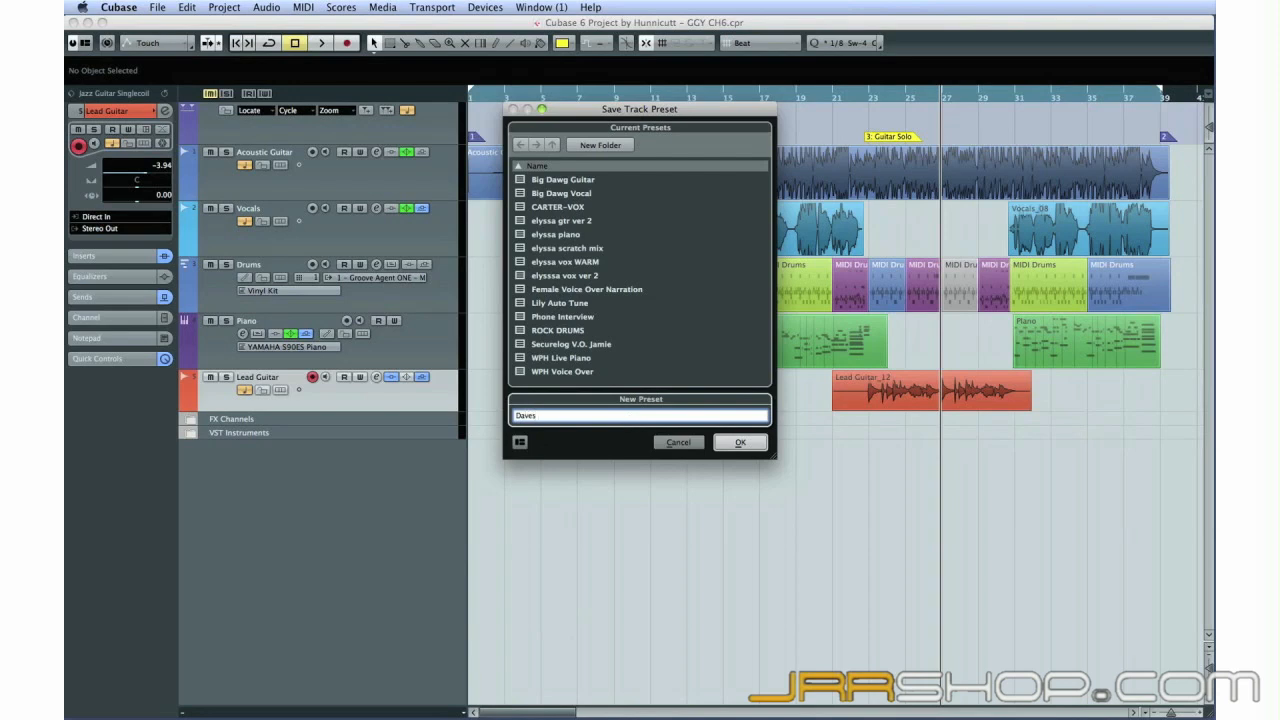
click(740, 442)
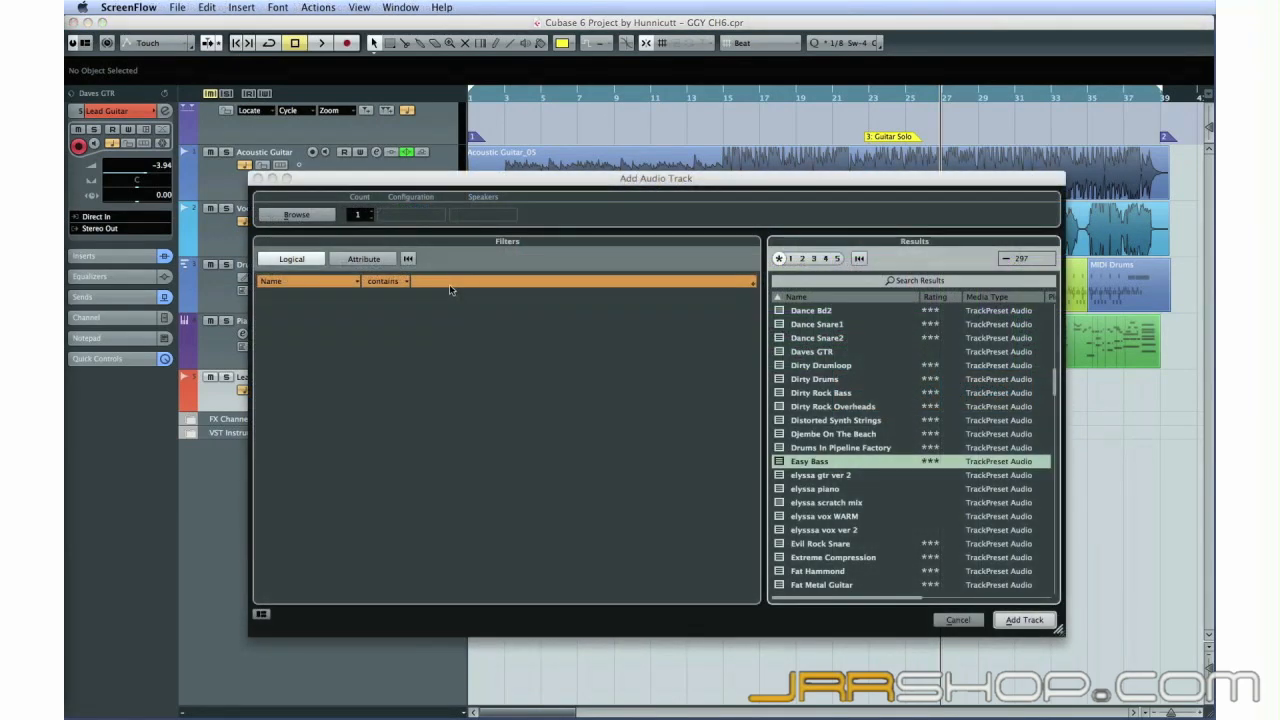
Filter the track presets by the name "bass" and add an audio track using the Pop Bass preset
click(450, 286)
text(bass)
key(Return)
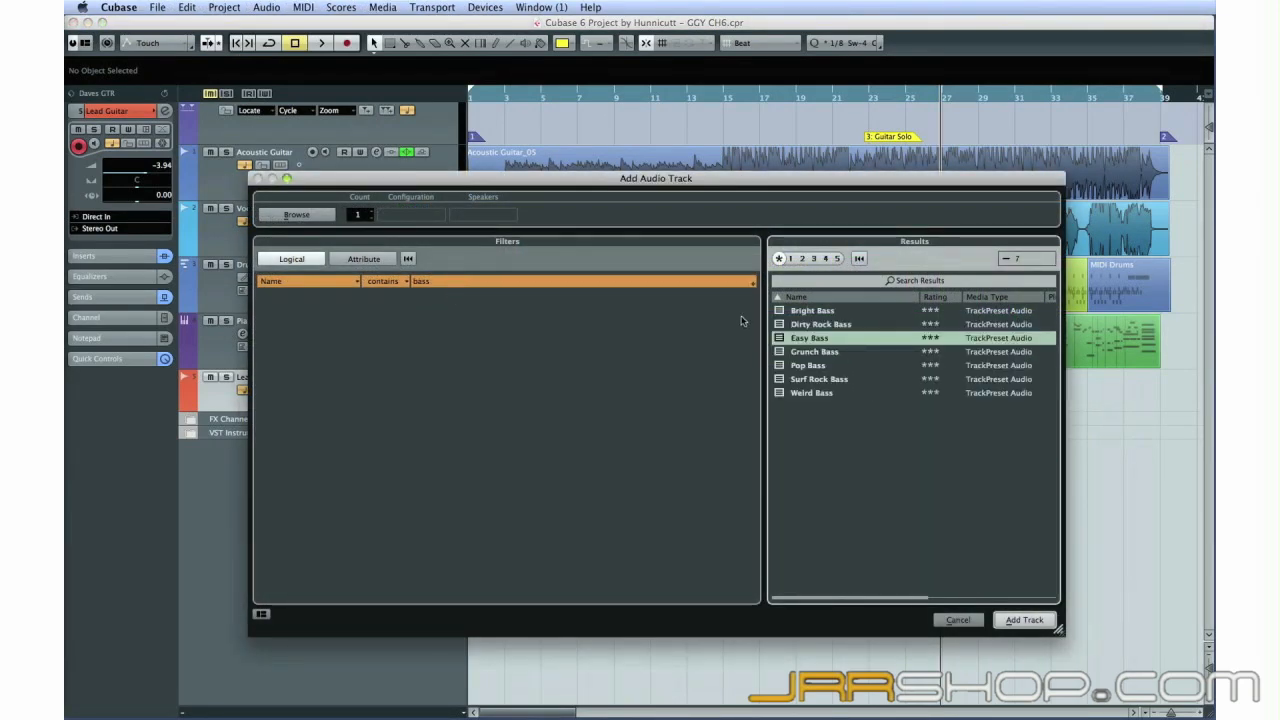
click(812, 352)
click(808, 366)
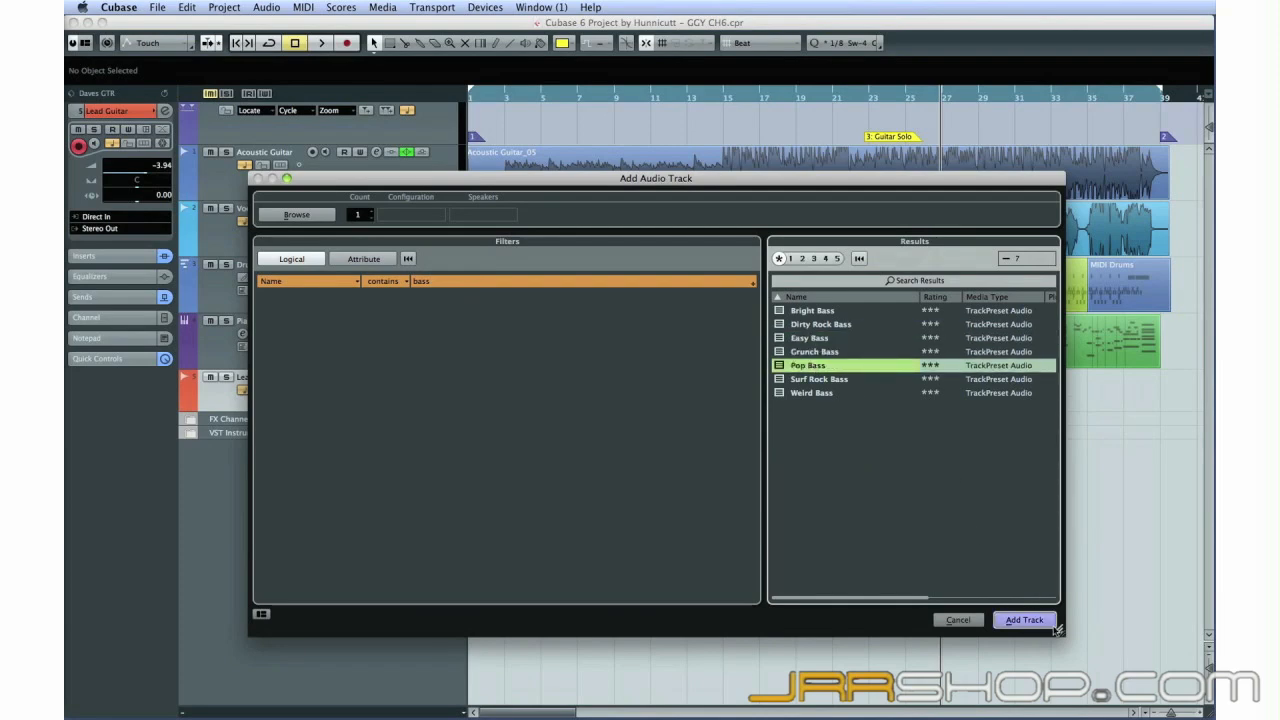
click(1000, 619)
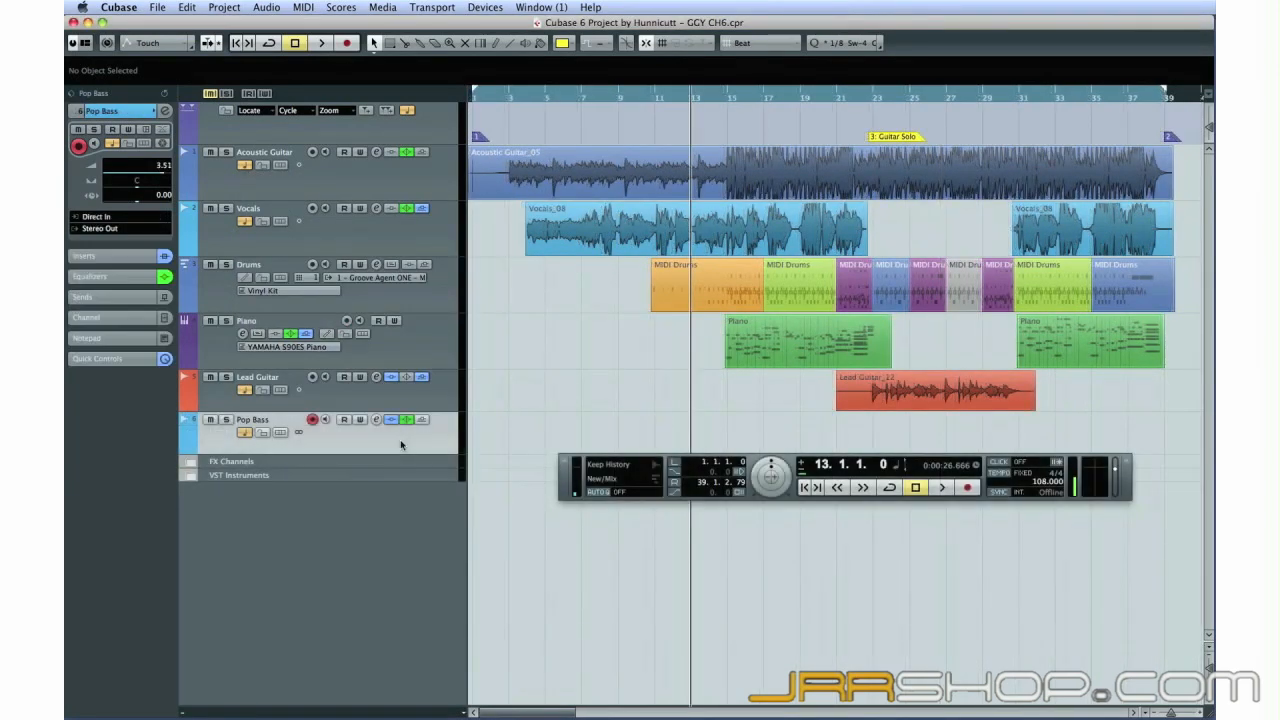
Record a bass part on the Pop Bass track starting at bar 13 and play it back
click(324, 421)
click(960, 488)
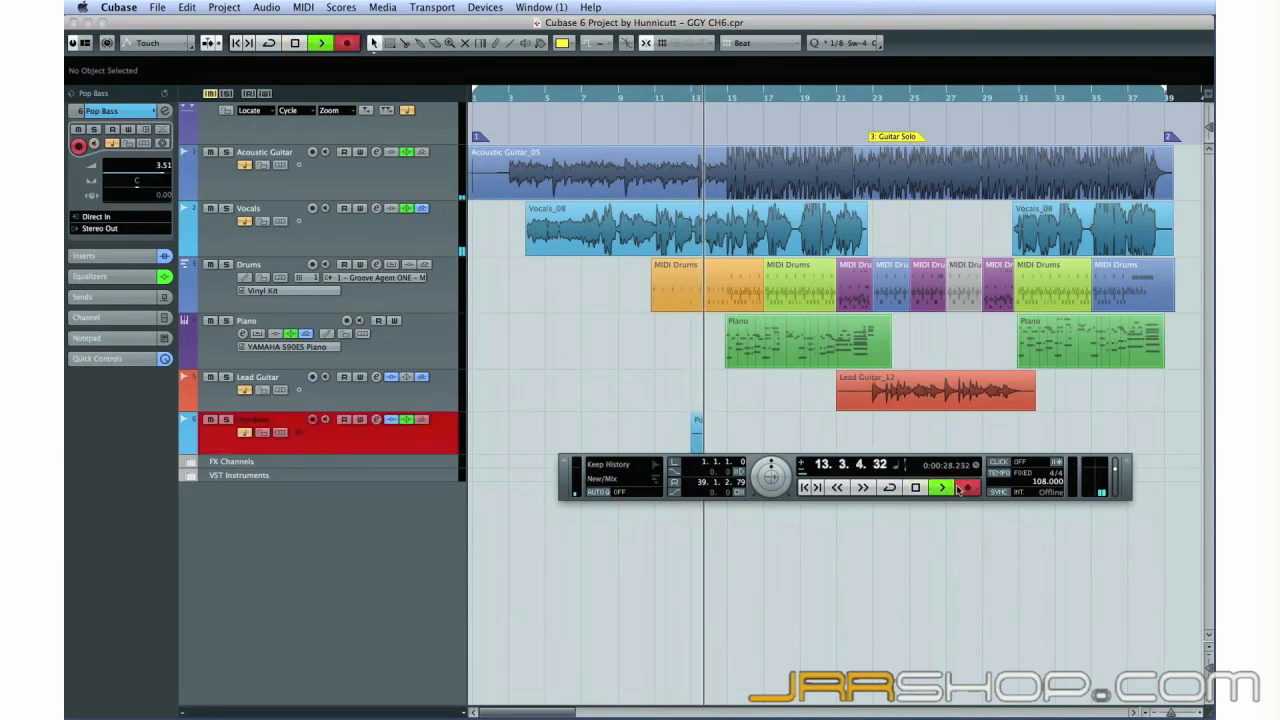
drag(571, 487, 571, 537)
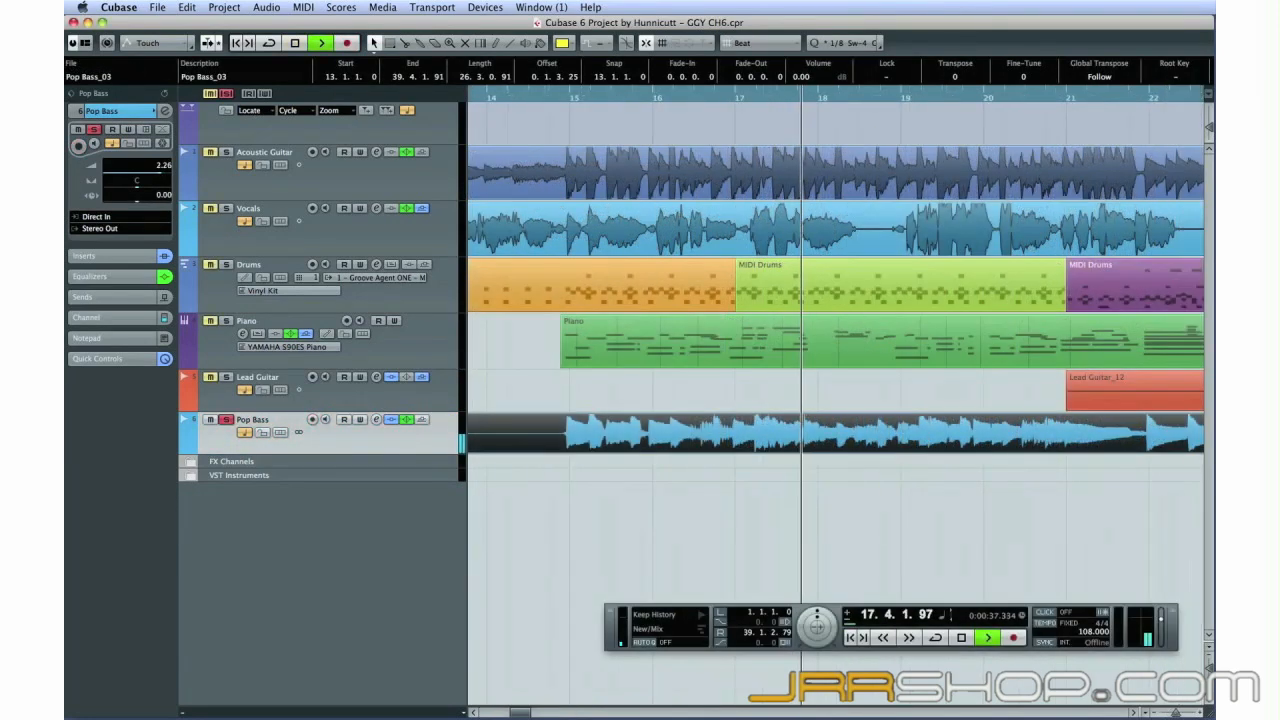
click(838, 432)
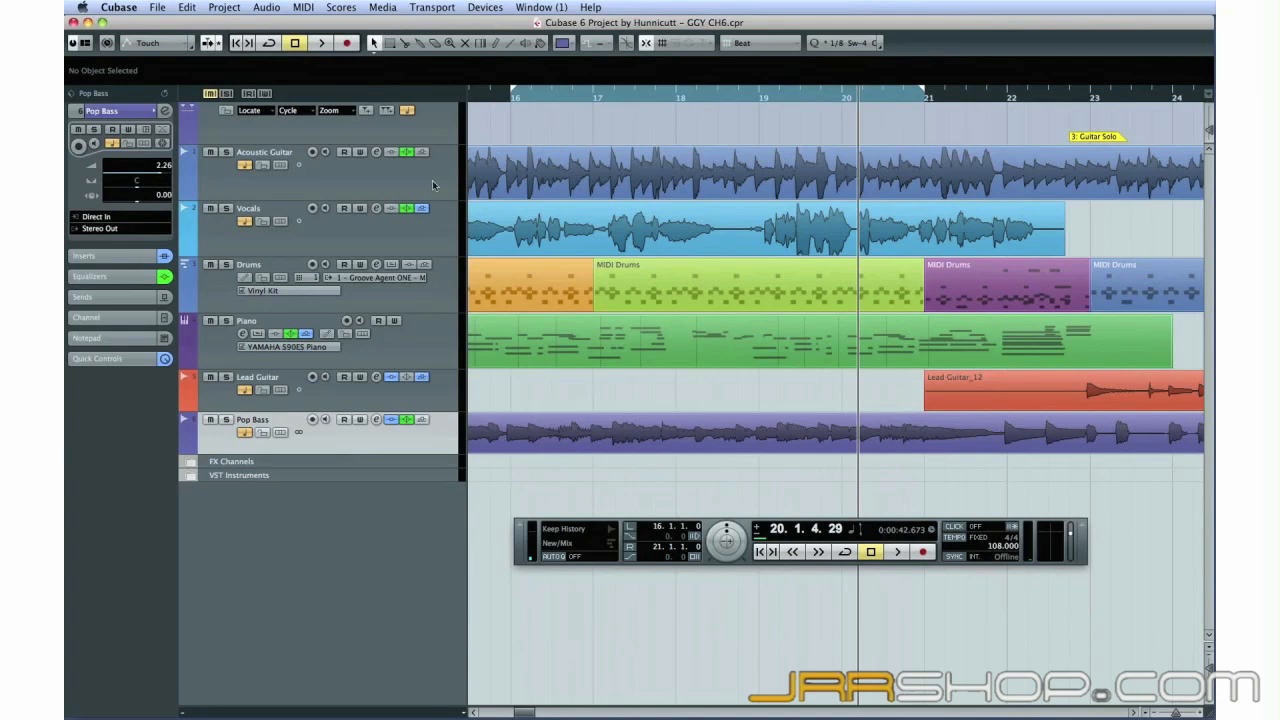
Set the left locator to bar 17 and the right locator to bar 19, and enable automatic punch in and punch out
drag(511, 94, 600, 94)
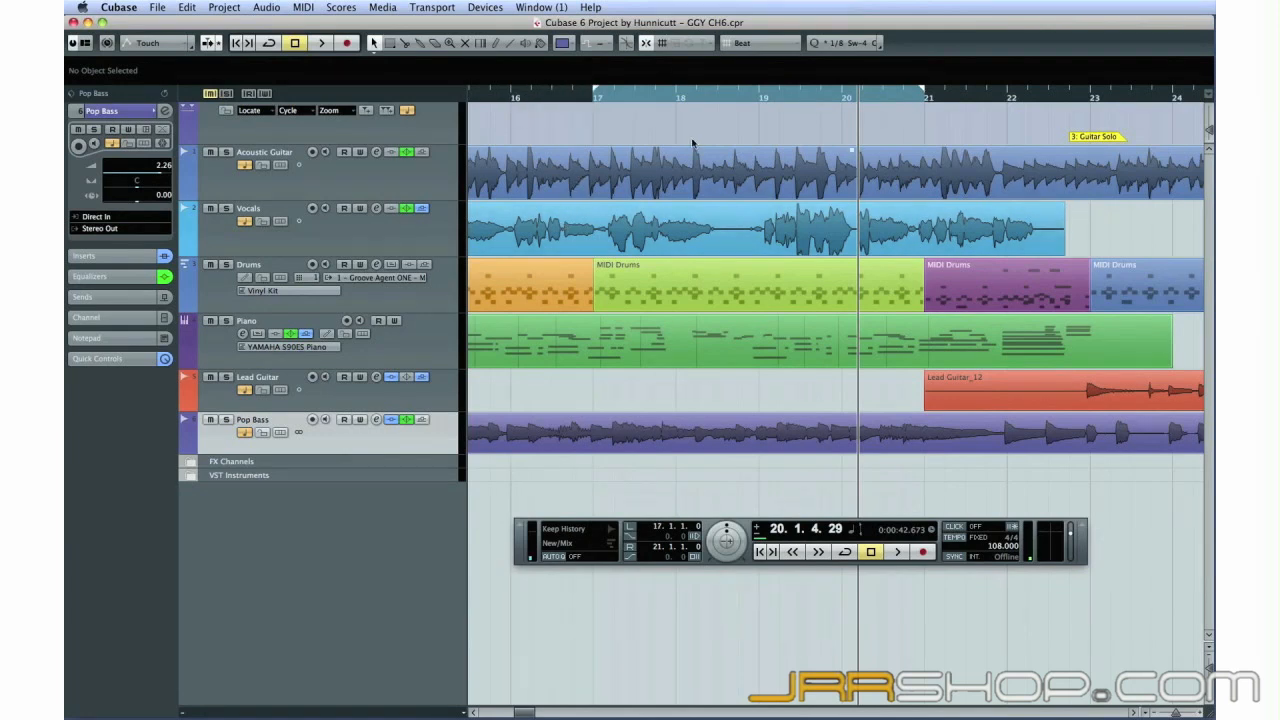
drag(923, 93, 765, 93)
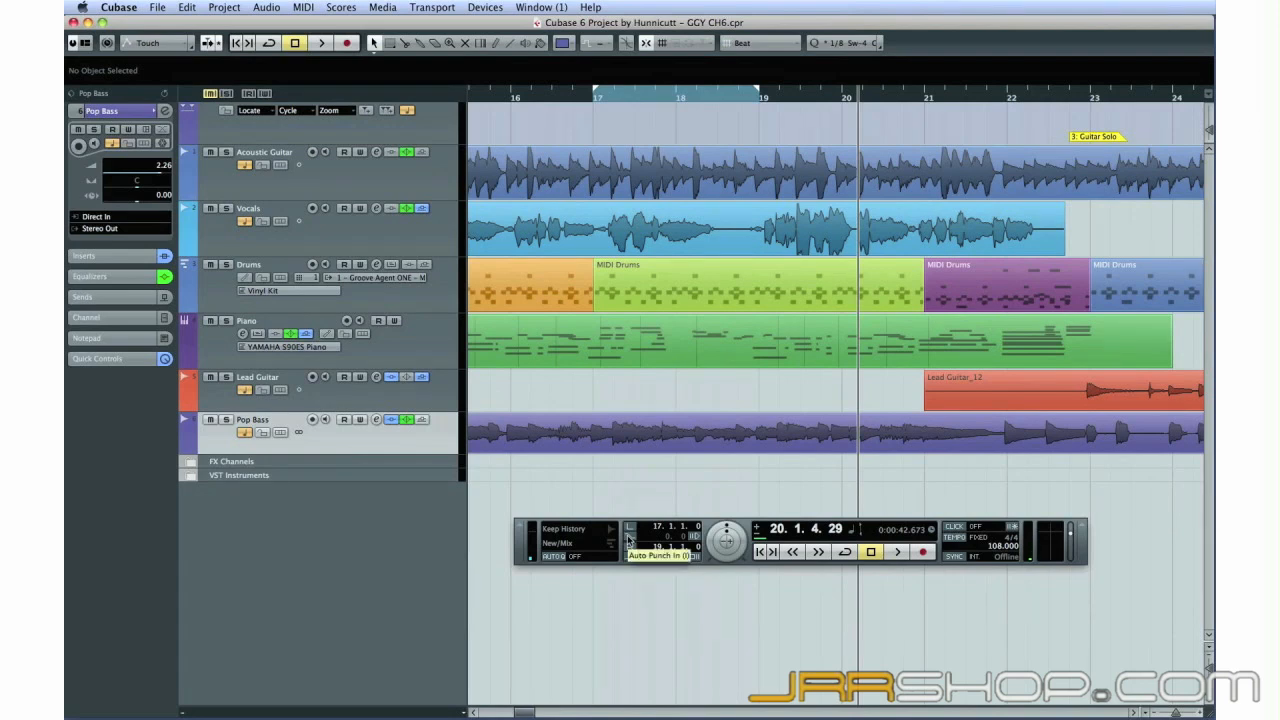
click(629, 535)
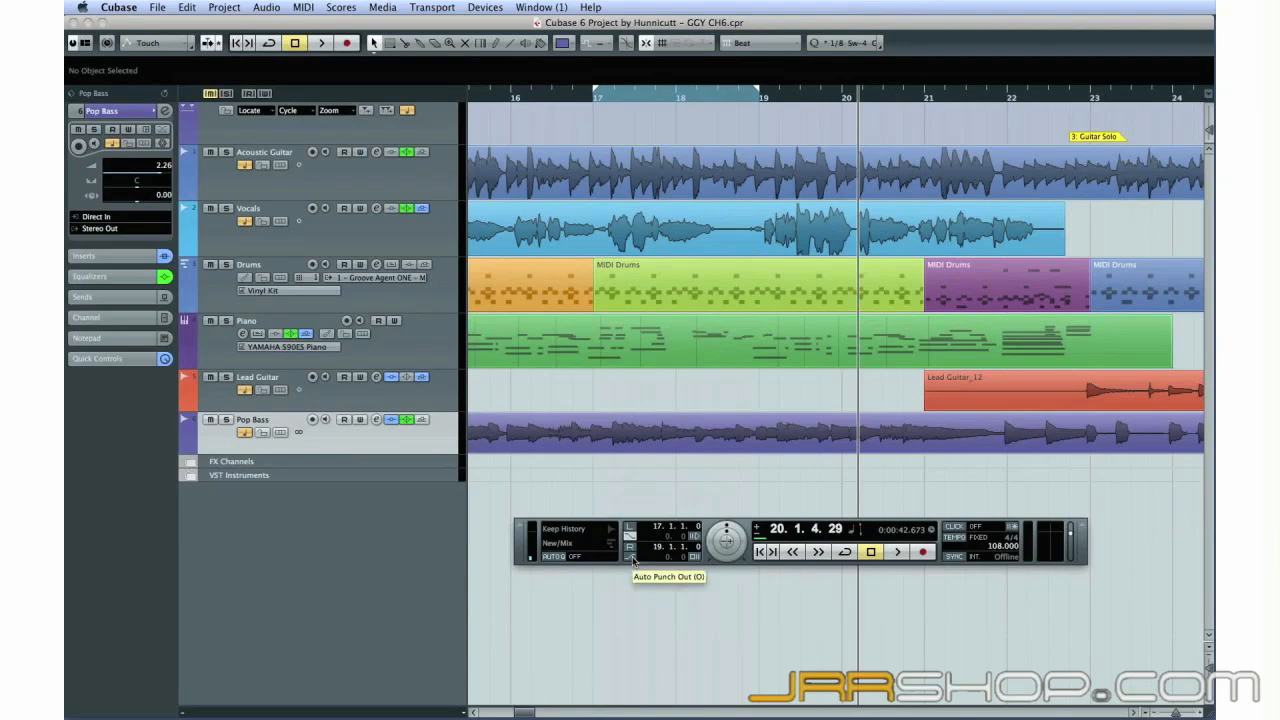
click(632, 558)
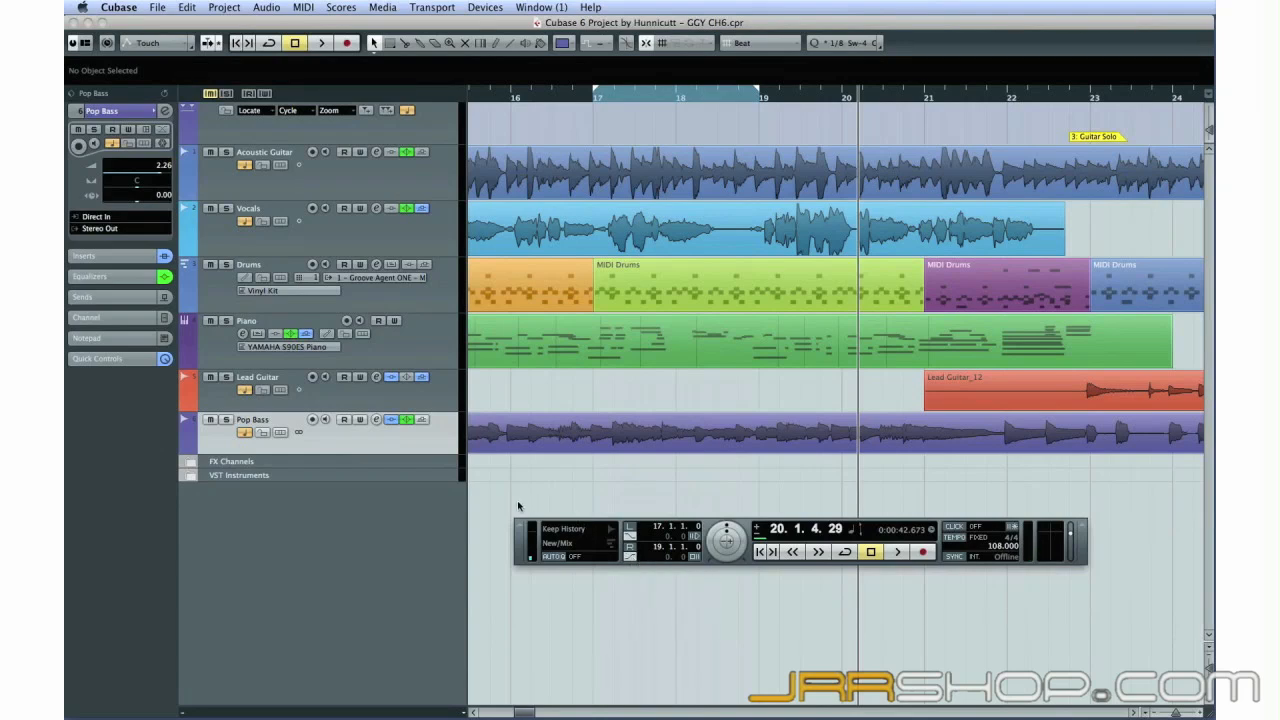
Arm the Pop Bass track and punch in a new bass take between the locators, starting playback at bar 16
click(311, 420)
click(514, 96)
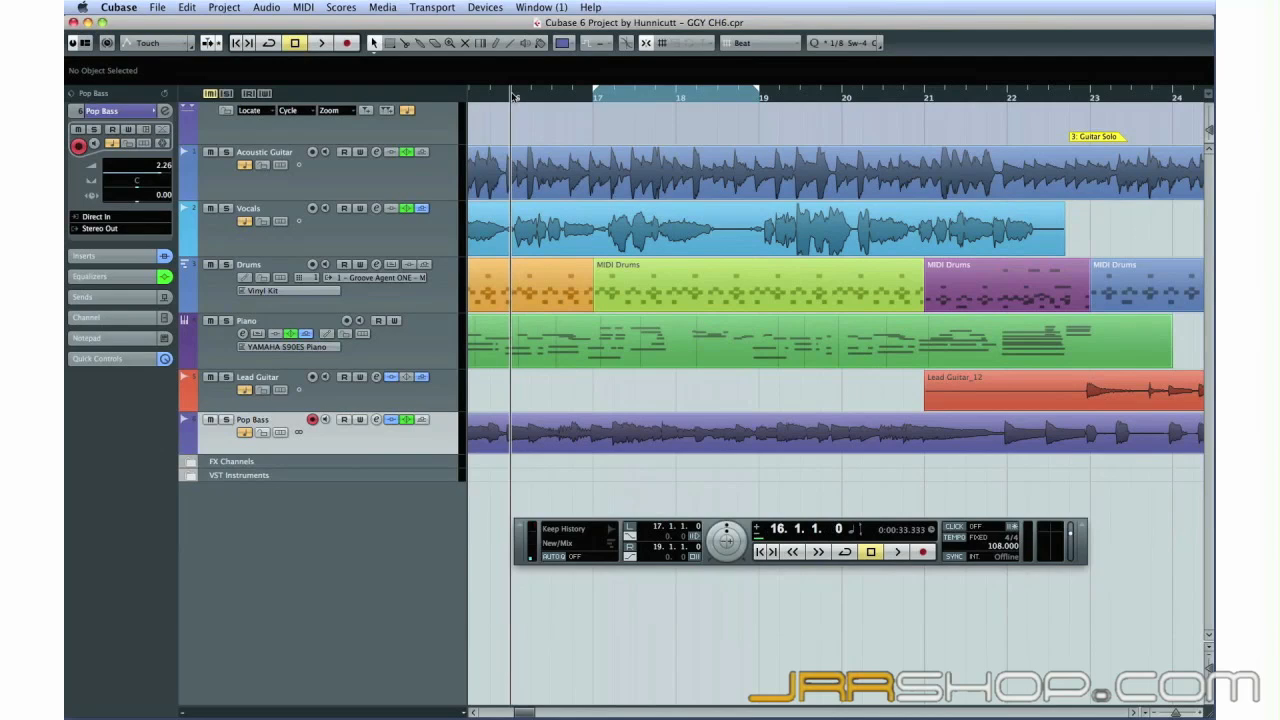
click(899, 552)
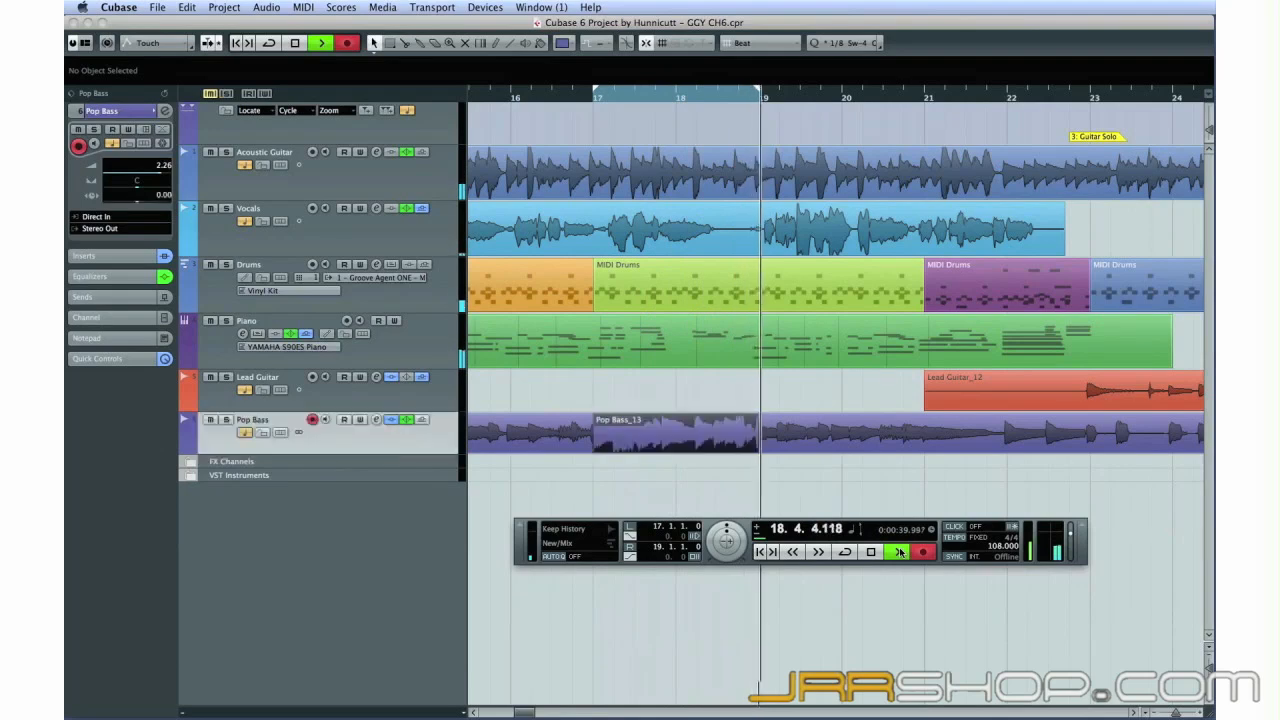
click(872, 552)
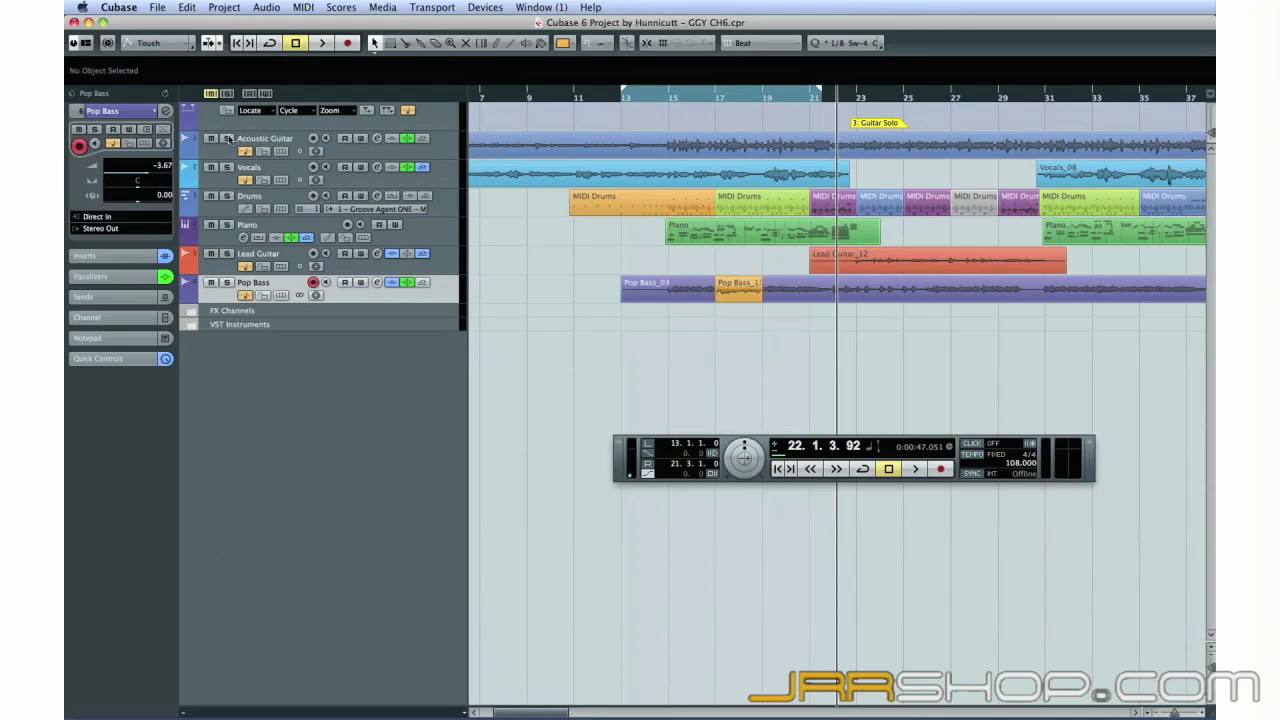
Add an audio track named Harmony and show its lanes
click(224, 7)
mouse_move(240, 23)
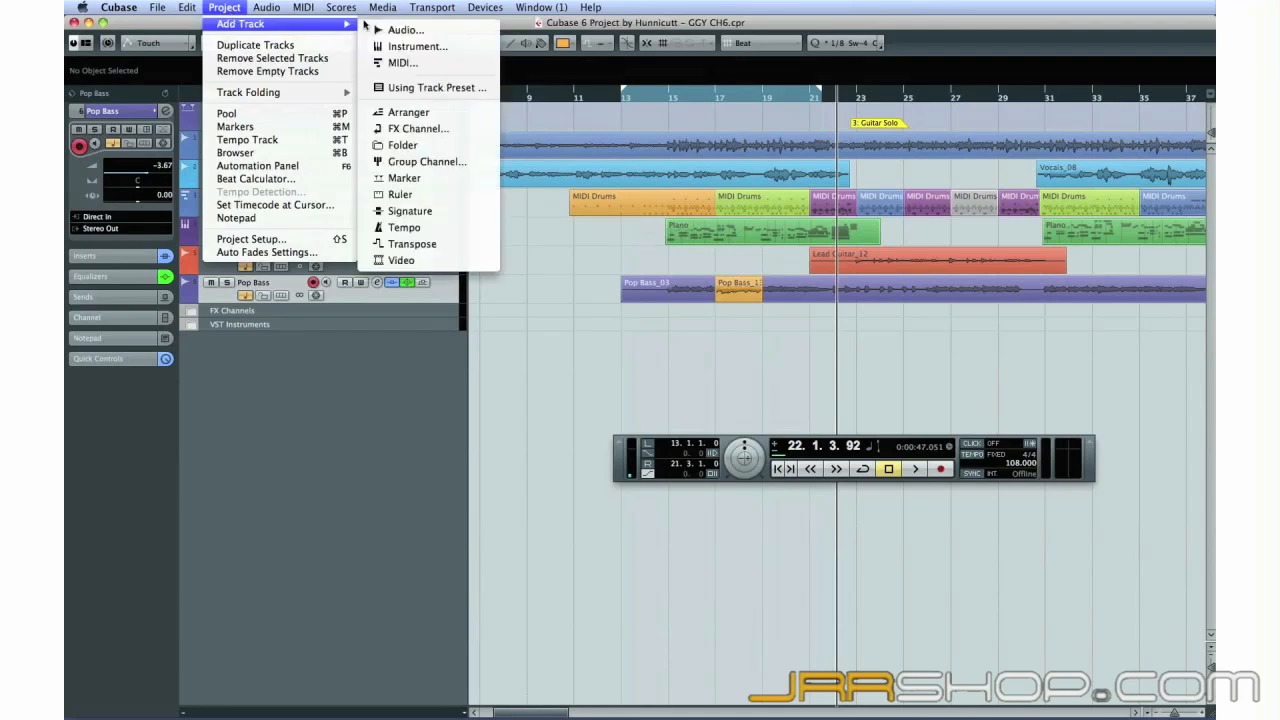
click(400, 28)
key(Return)
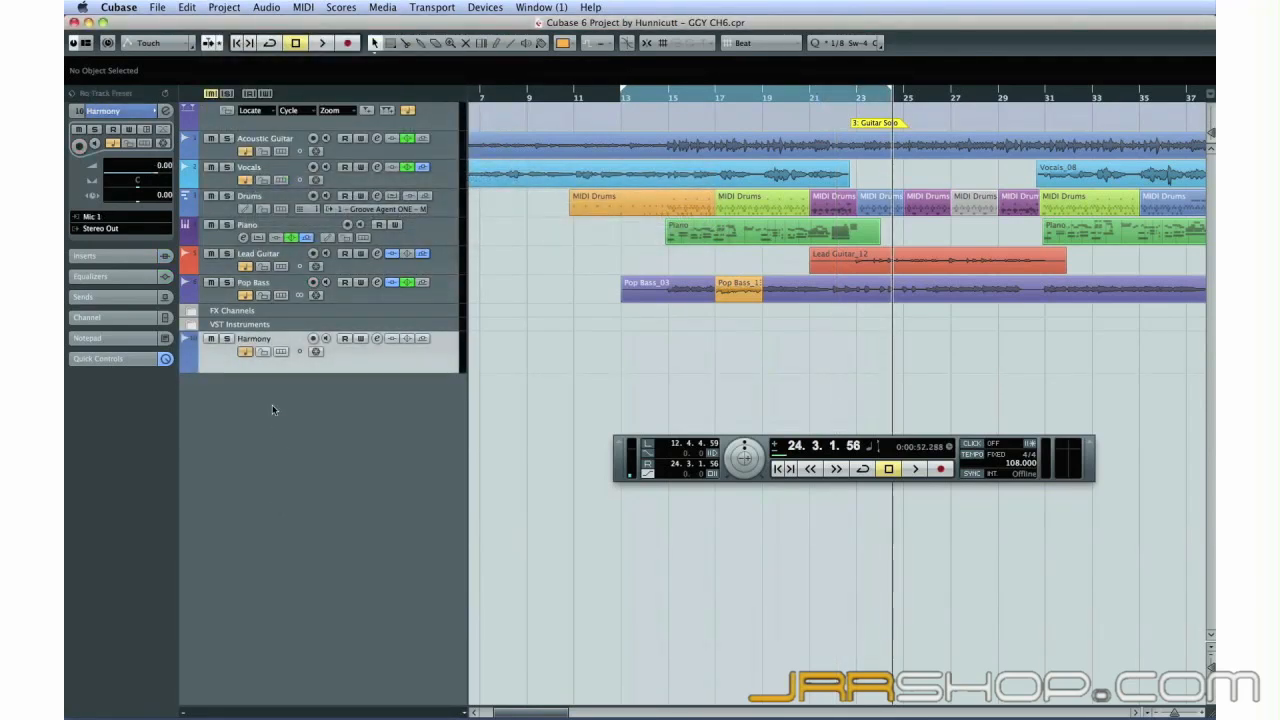
click(282, 352)
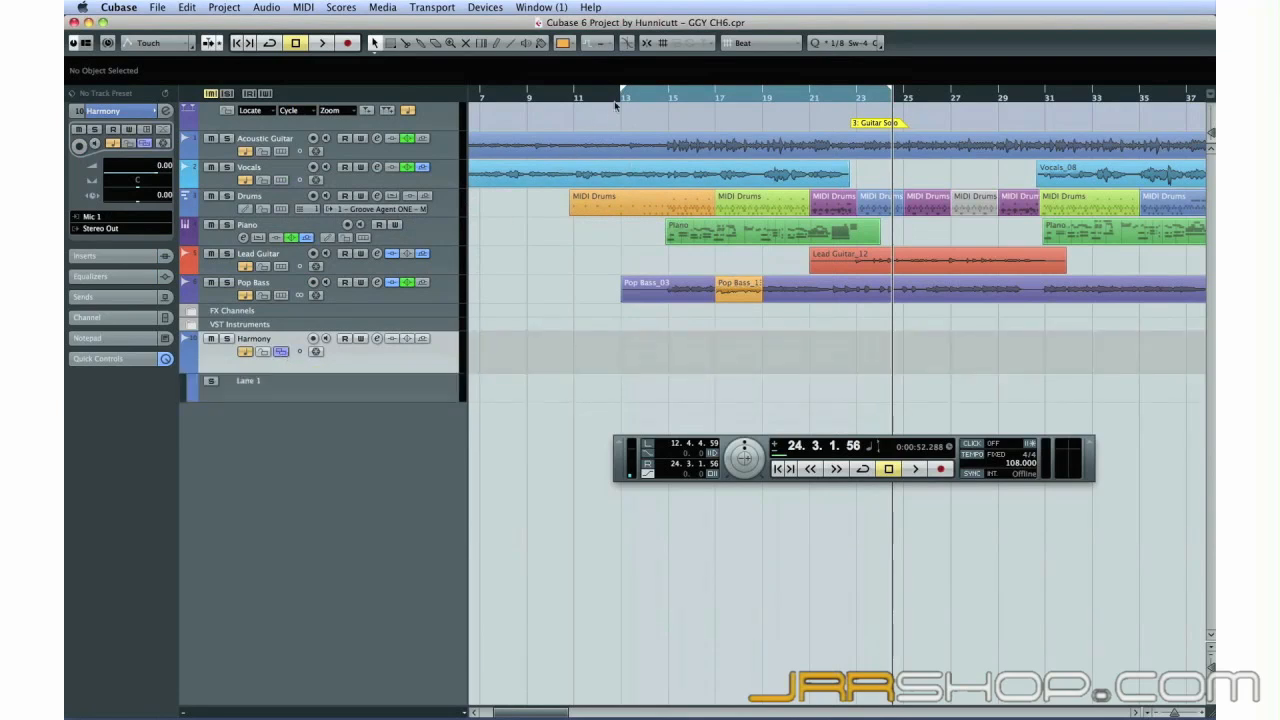
Set the locators to about bar 15 and bar 23 and turn on cycle mode
drag(622, 92, 668, 91)
drag(885, 92, 858, 92)
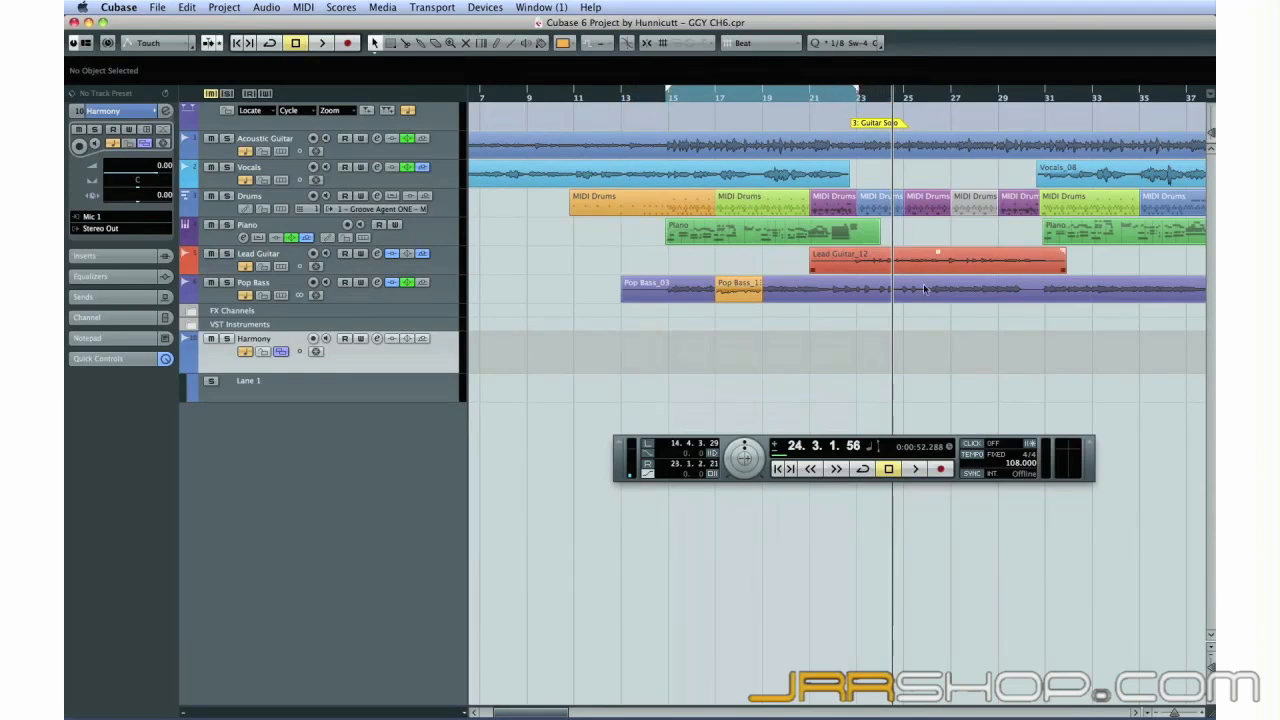
click(862, 469)
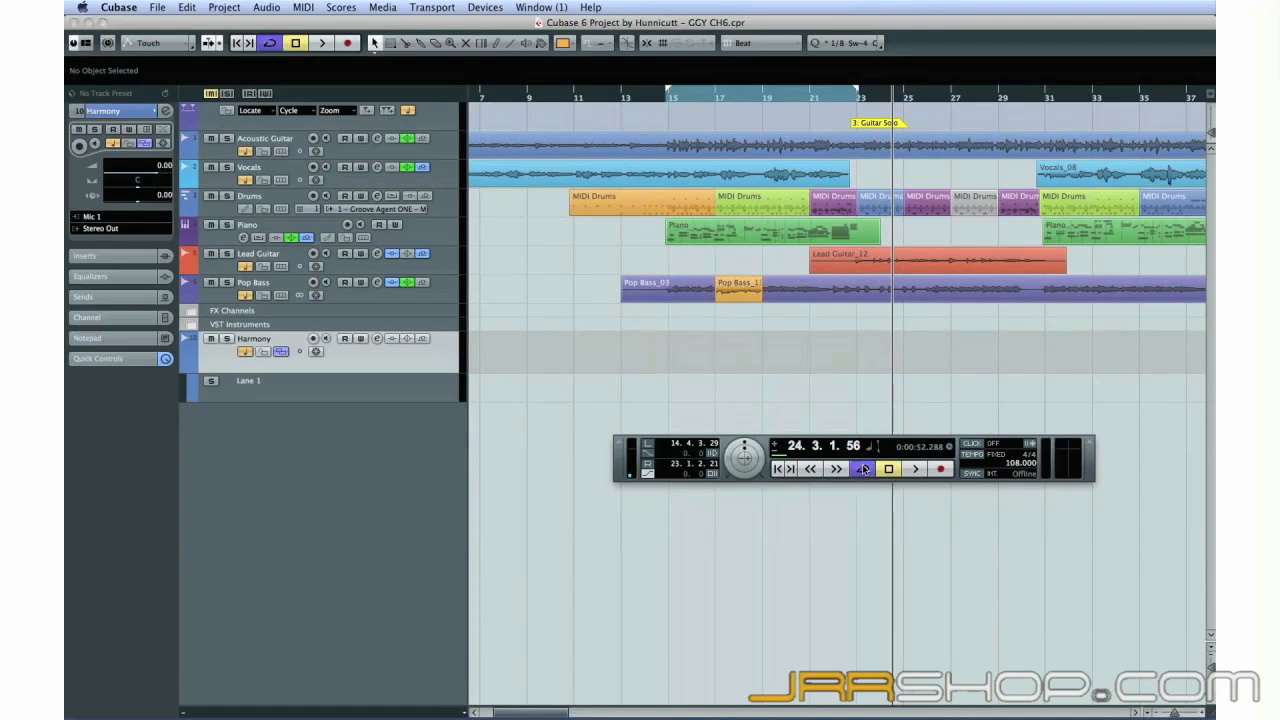
Arm the Harmony track and cycle-record three vocal takes into separate lanes
click(313, 339)
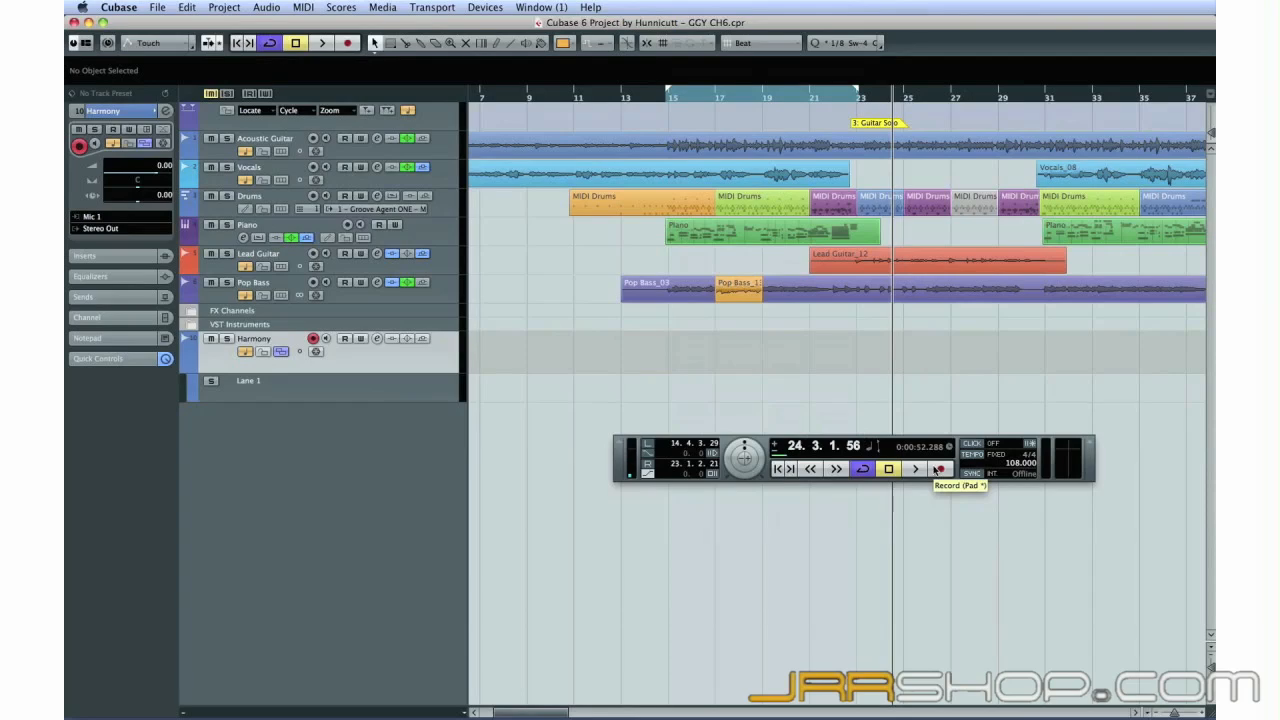
click(938, 469)
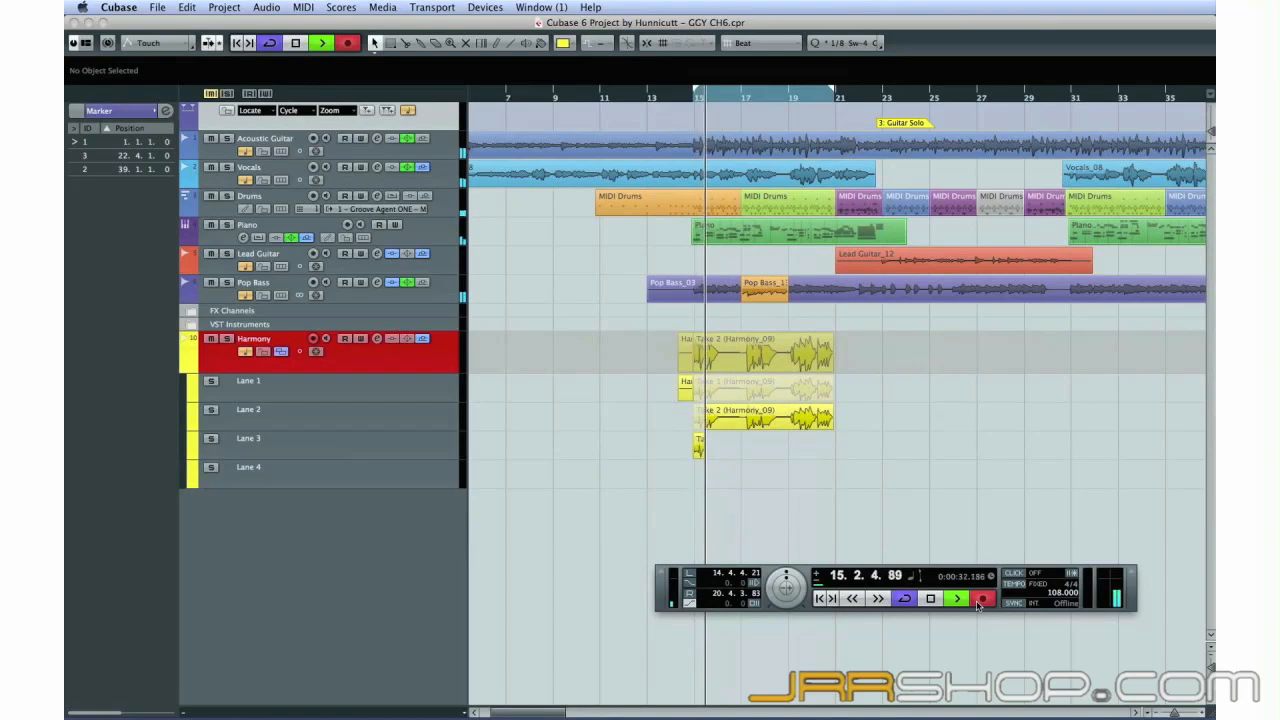
key(space)
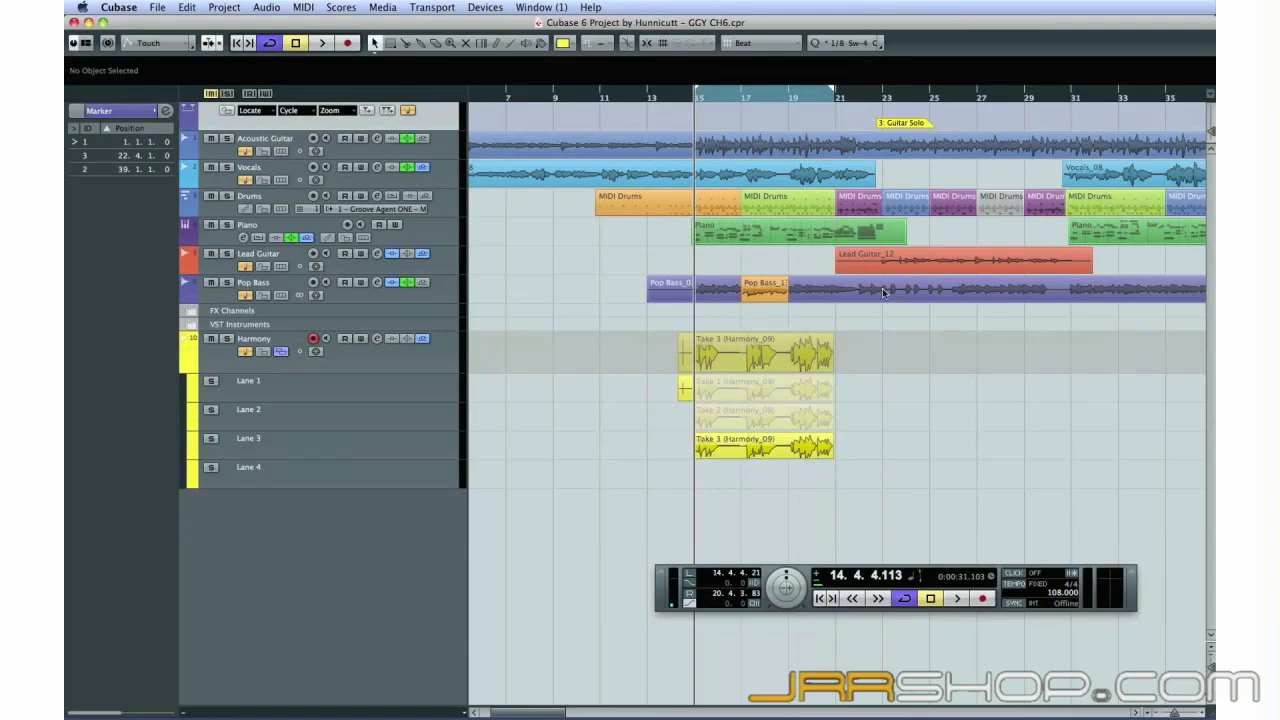
Split the Harmony takes across all lanes near bars 16.2 and 18.3, making three sections
key(3)
click(731, 349)
click(779, 351)
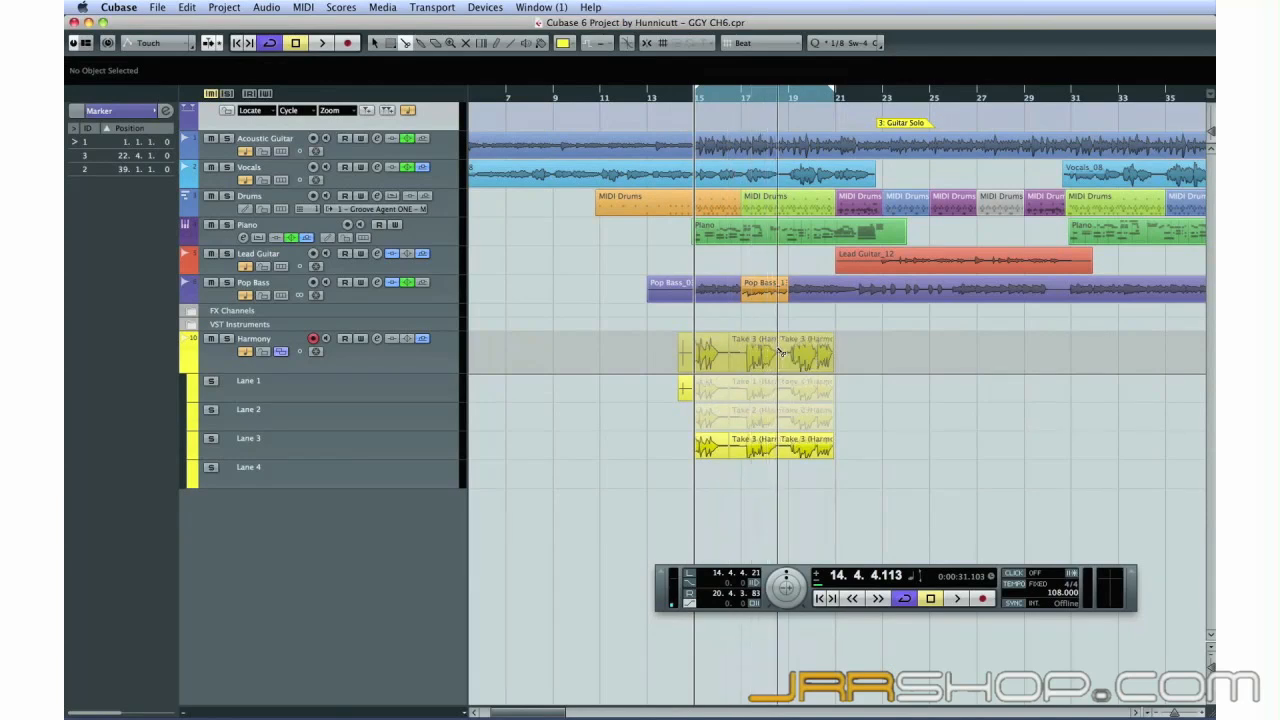
Compile the Harmony part from take 1 for the first section, take 2 for the middle and take 3 for the last
key(1)
click(714, 392)
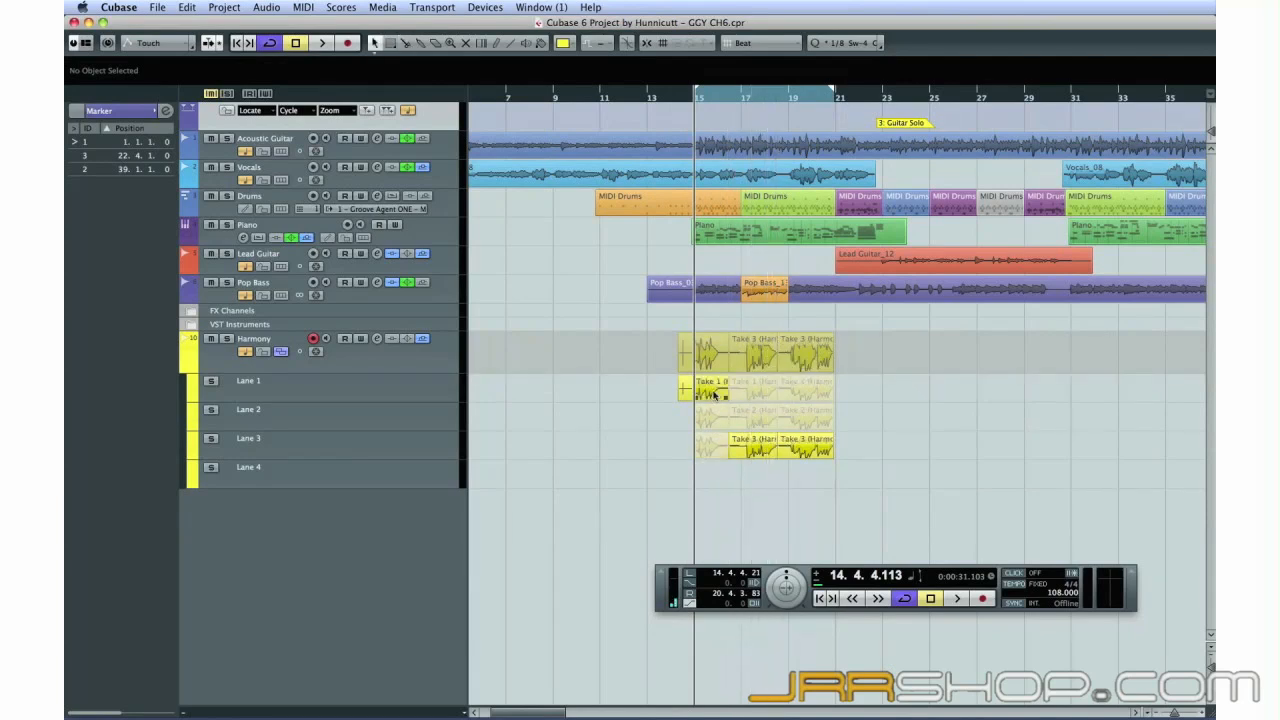
click(734, 409)
click(758, 424)
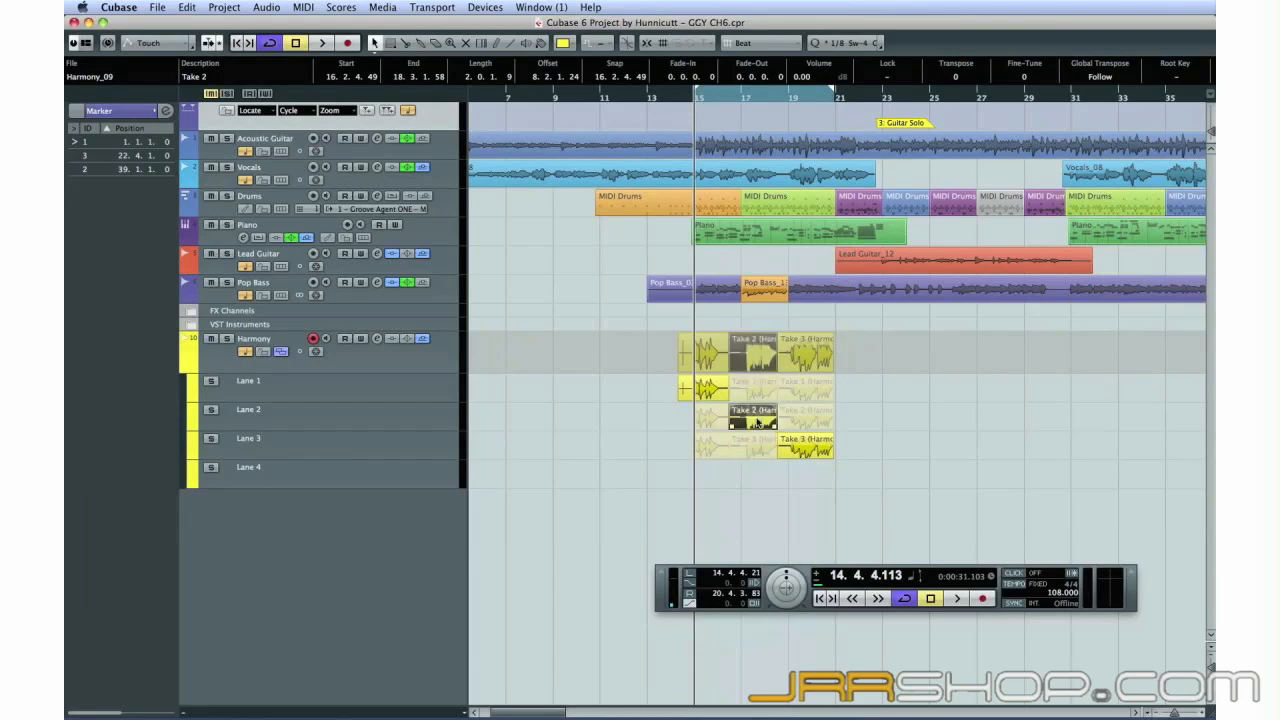
click(810, 394)
click(806, 446)
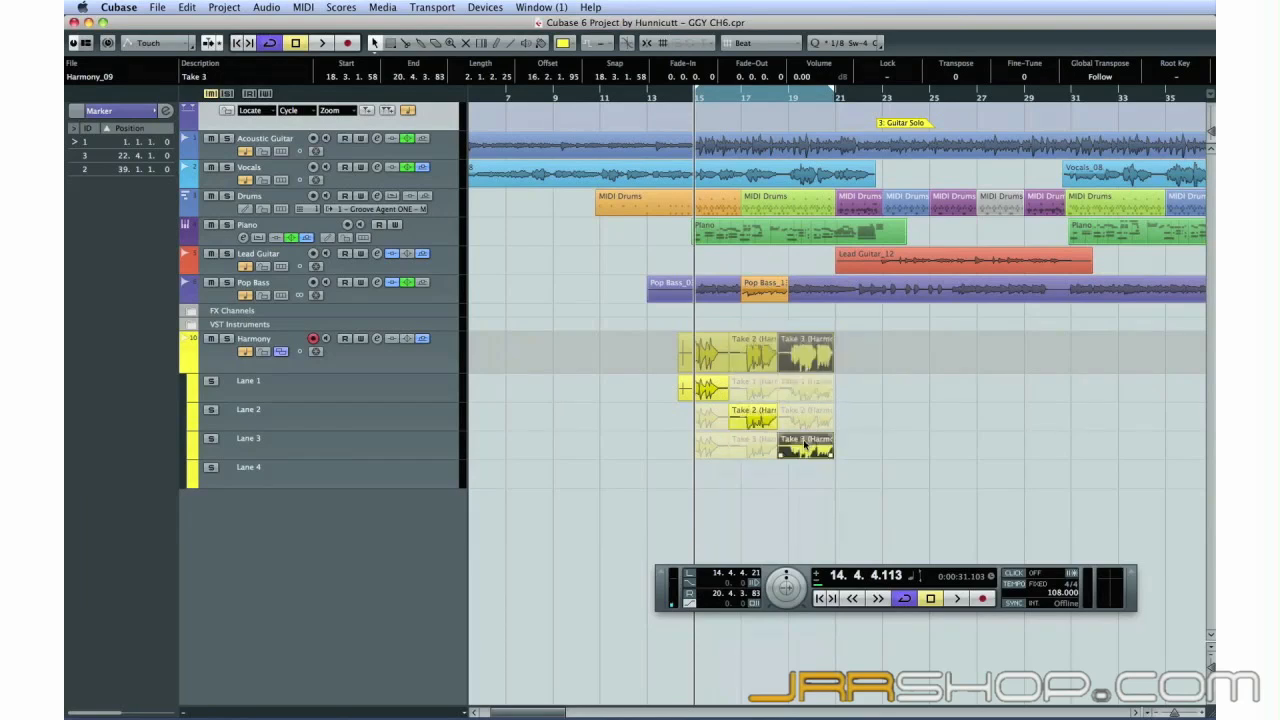
Turn off cycle mode and play back the compiled Harmony part from bar 14
click(675, 100)
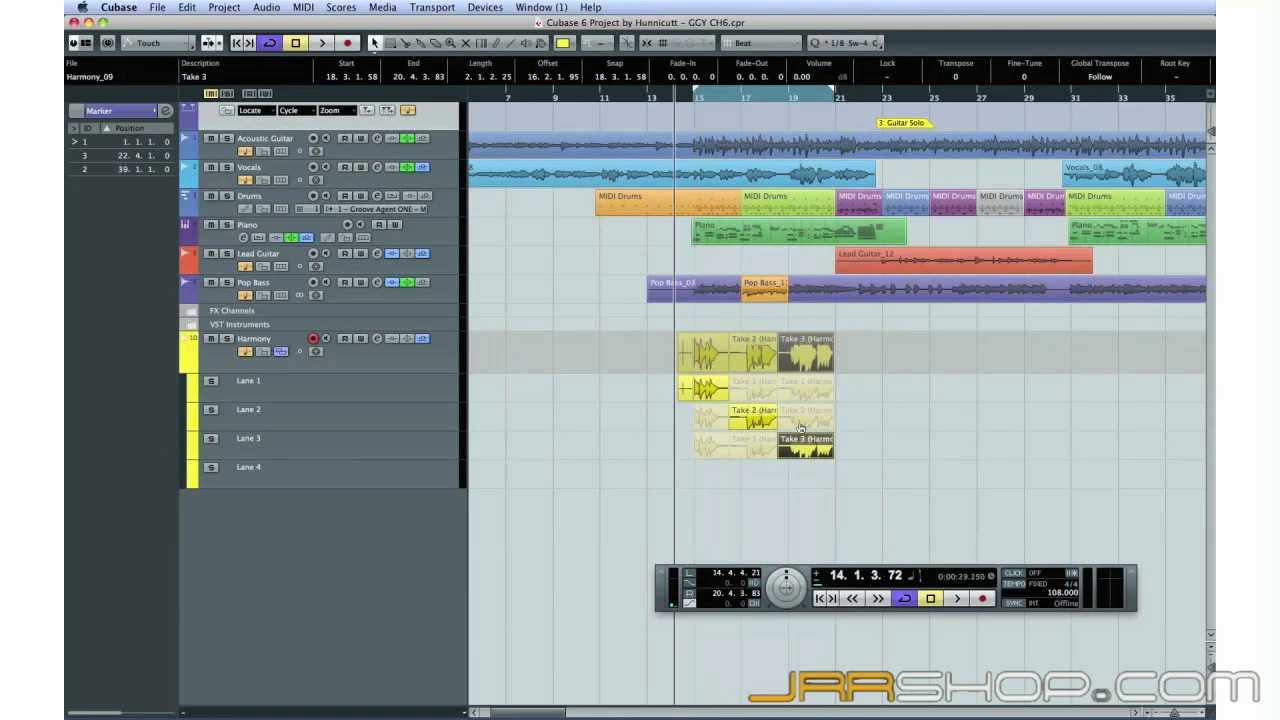
click(904, 598)
key(space)
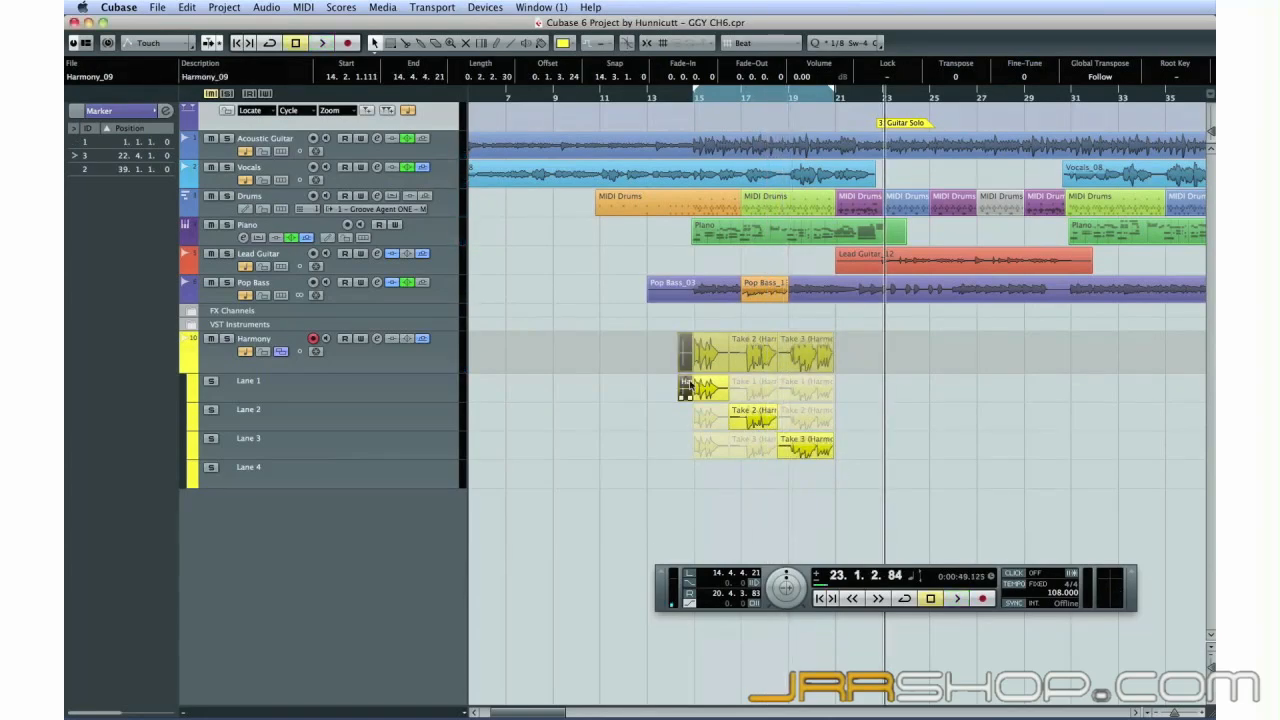
Open Harmony take 1 in the Sample Editor and activate VariAudio's Pitch & Warp mode
click(266, 7)
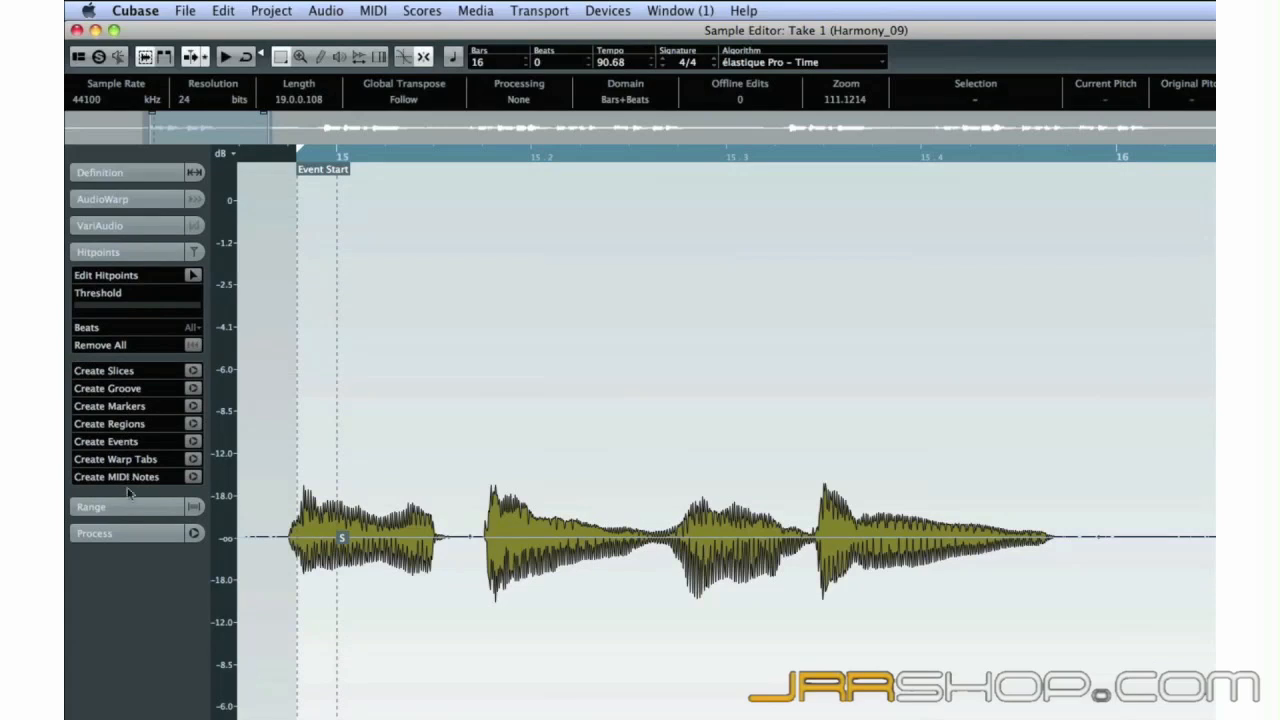
click(128, 506)
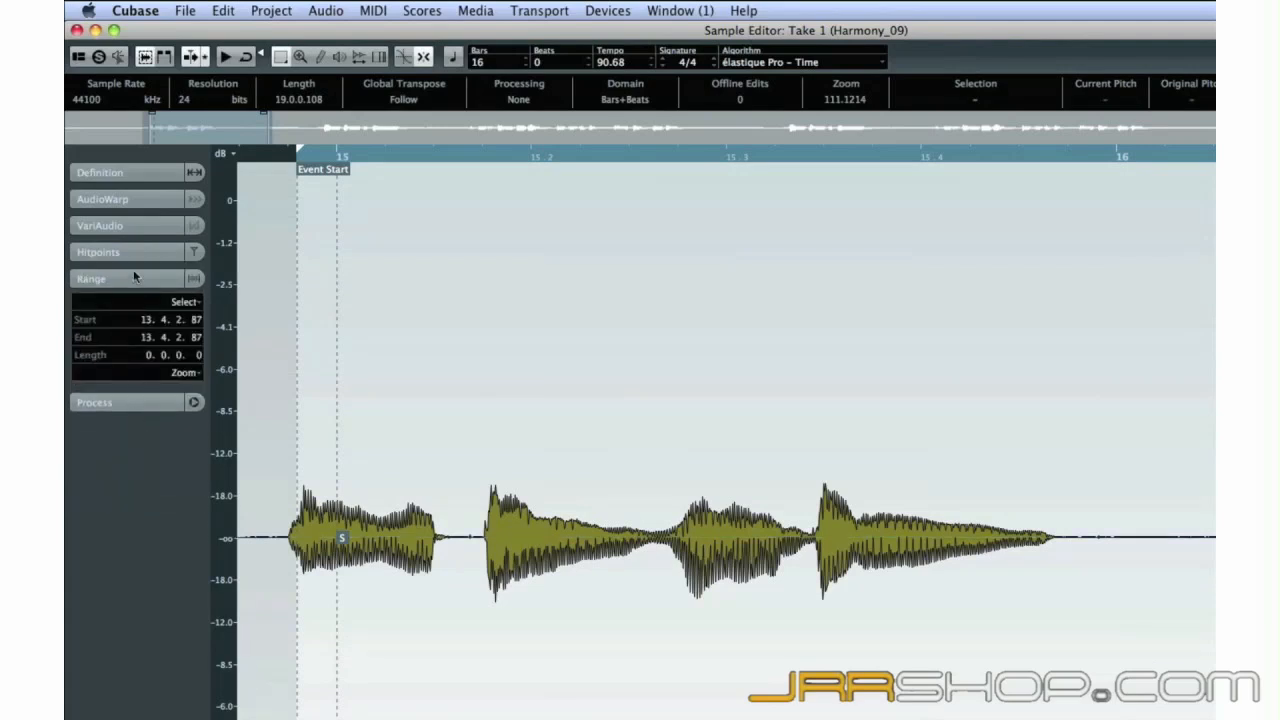
click(130, 226)
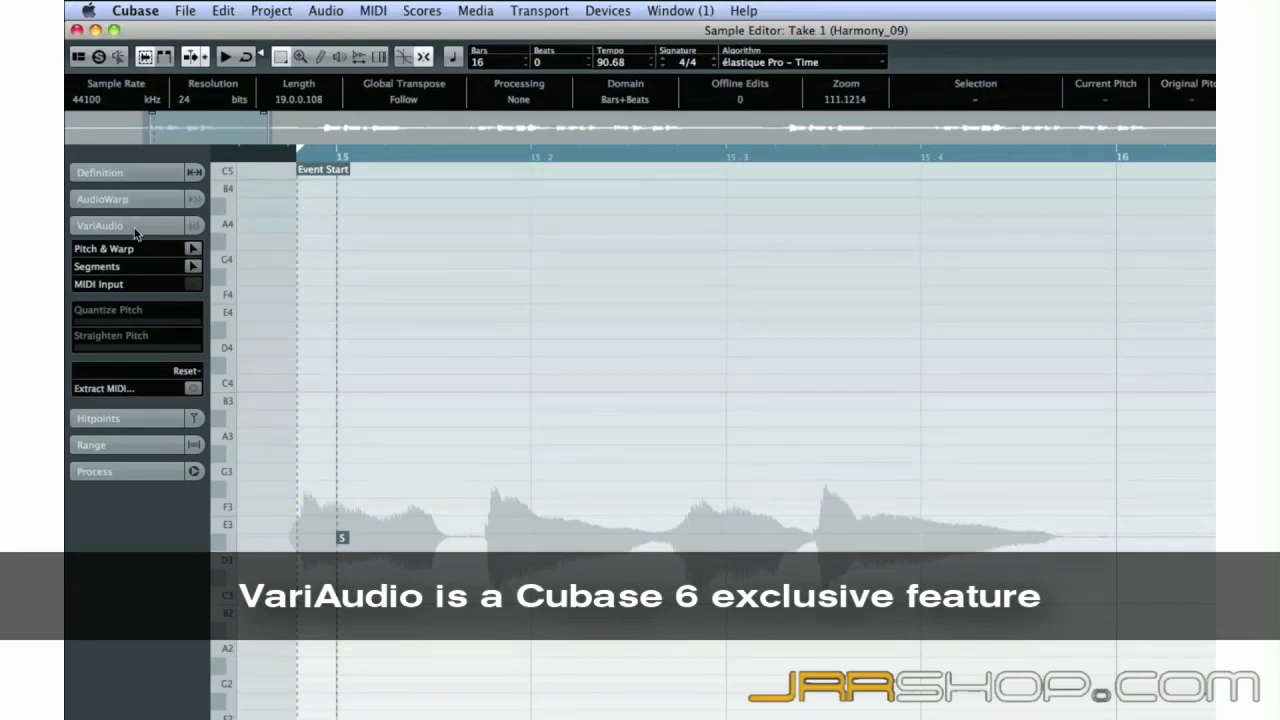
click(193, 250)
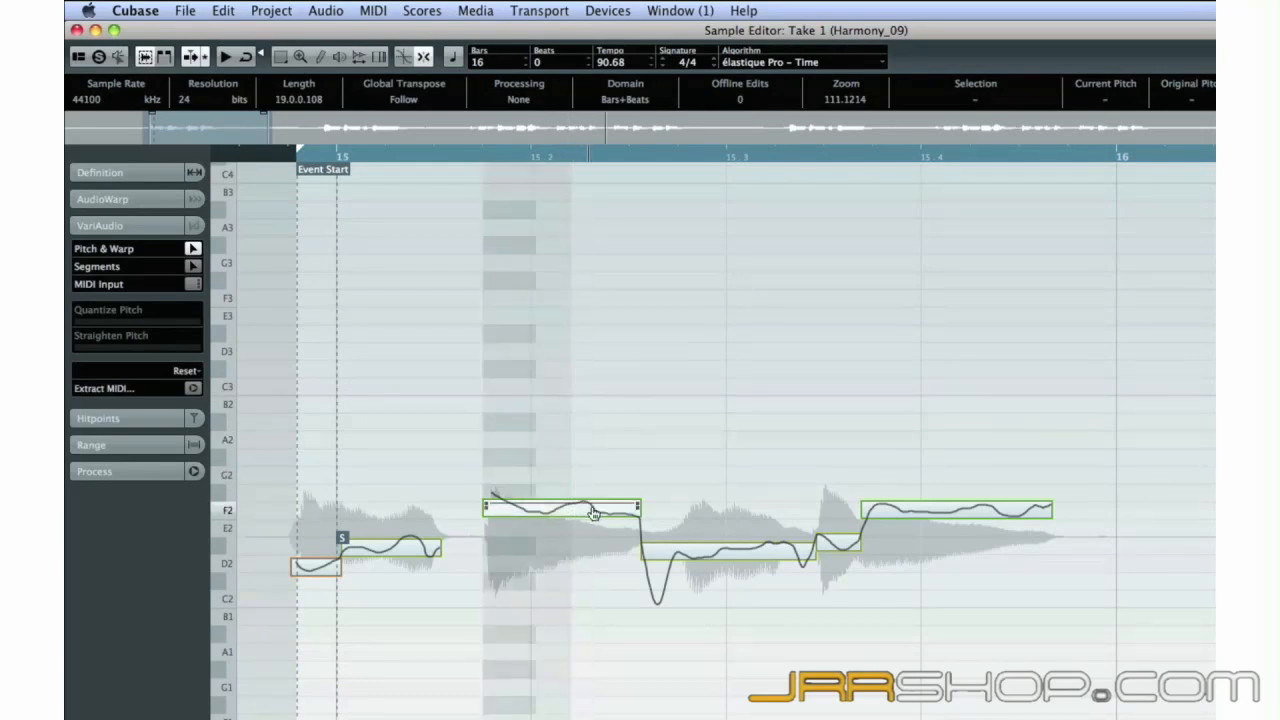
Raise the F2 note before beat 15.2 to G2 as a new version, and partly quantize the pitch of the earlier D#2 note
drag(581, 514, 579, 489)
click(781, 349)
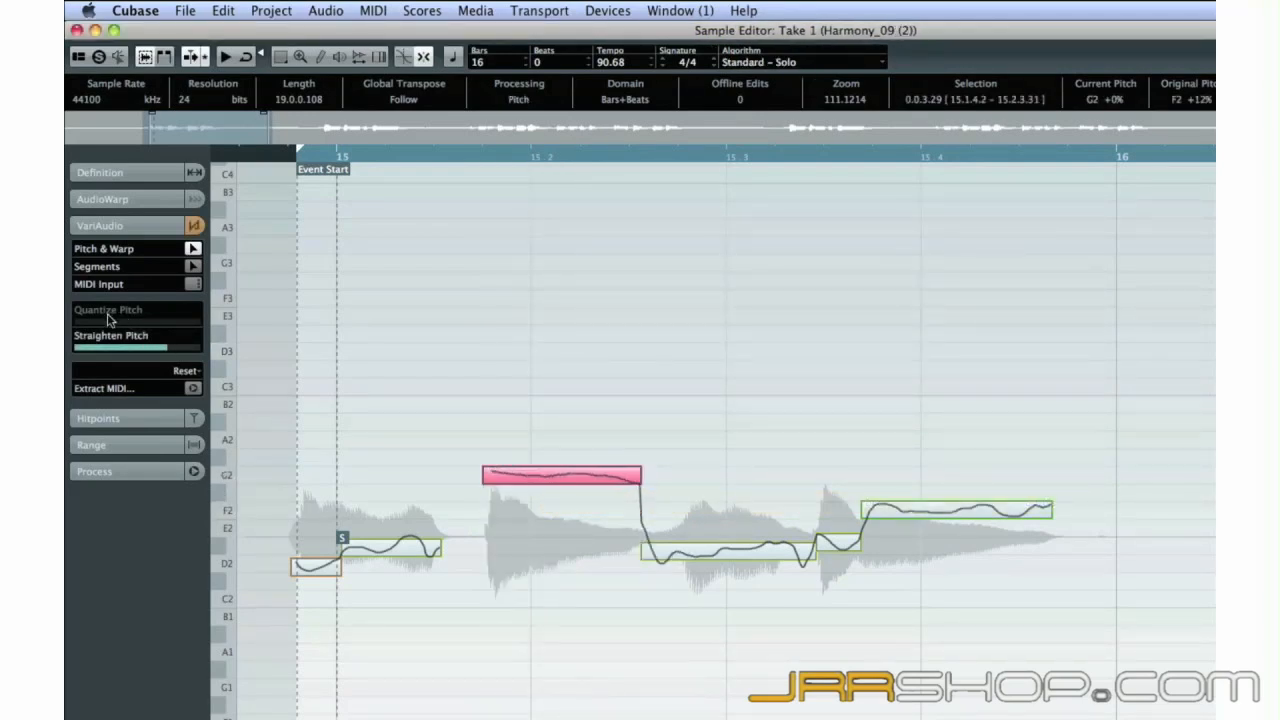
click(407, 554)
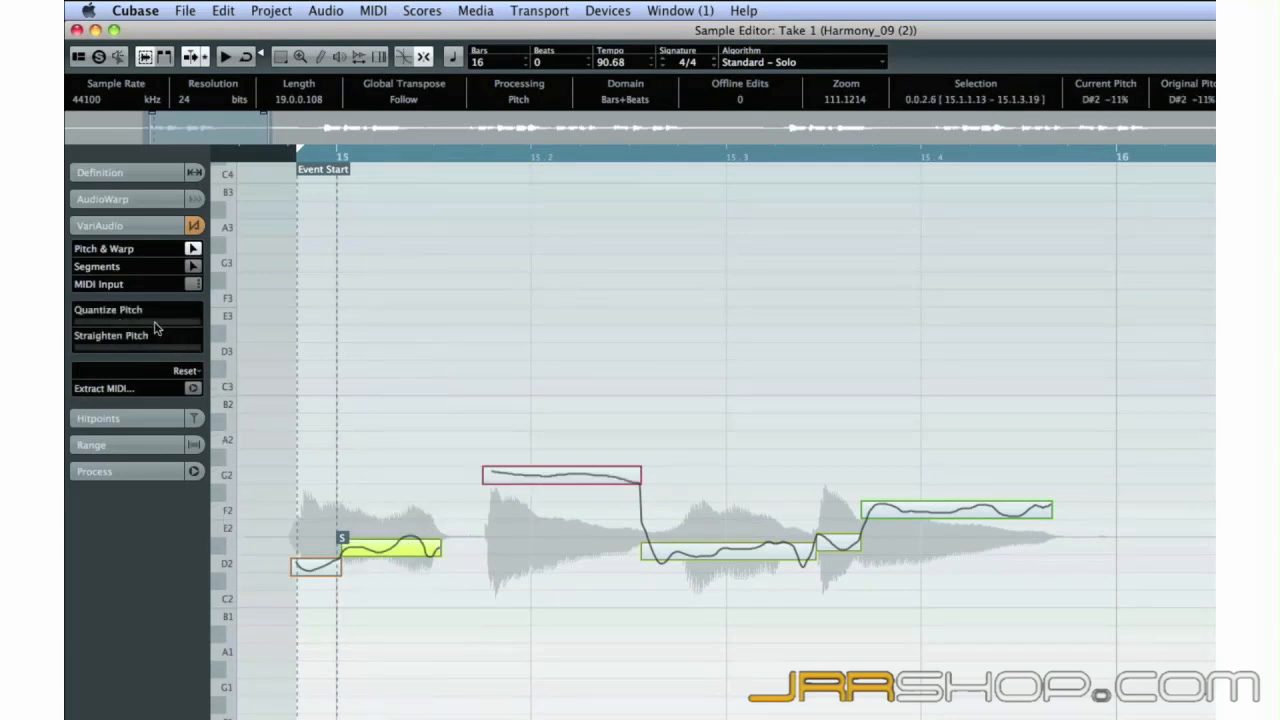
drag(156, 326, 129, 326)
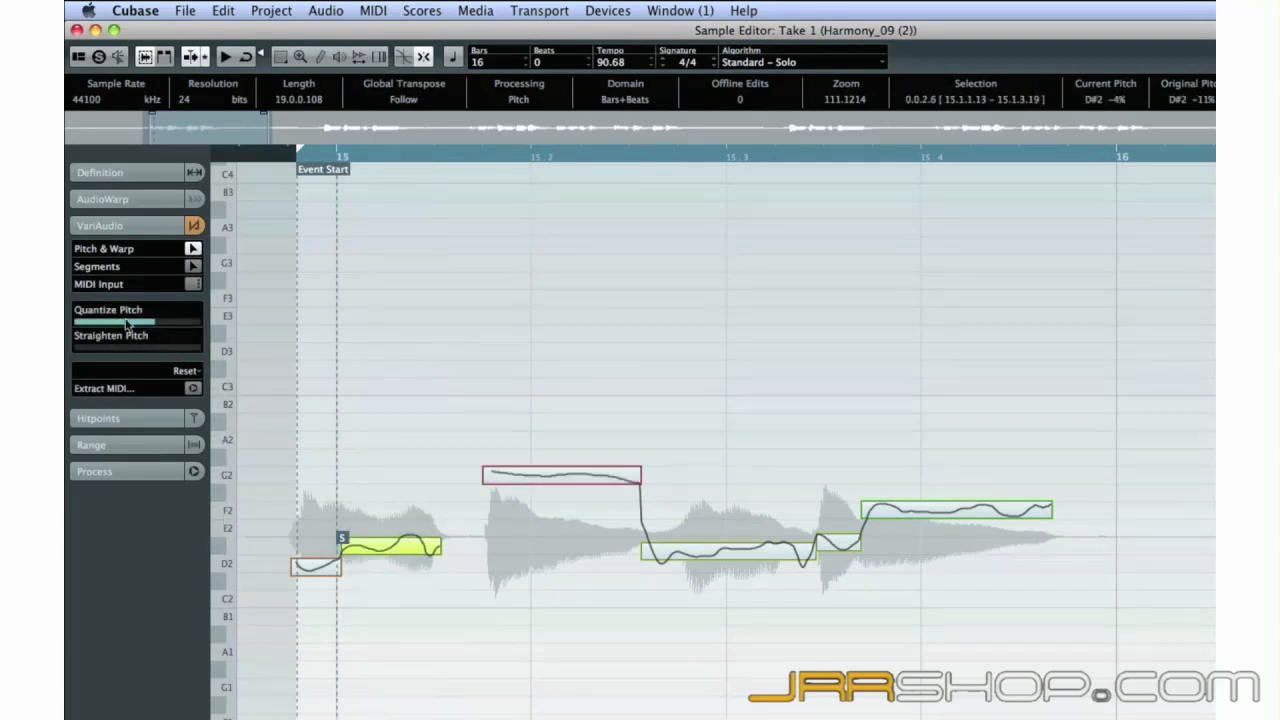
Tune the long D#2 note to exact pitch as a new version, and partly quantize the pitch of the final F2 note
click(688, 557)
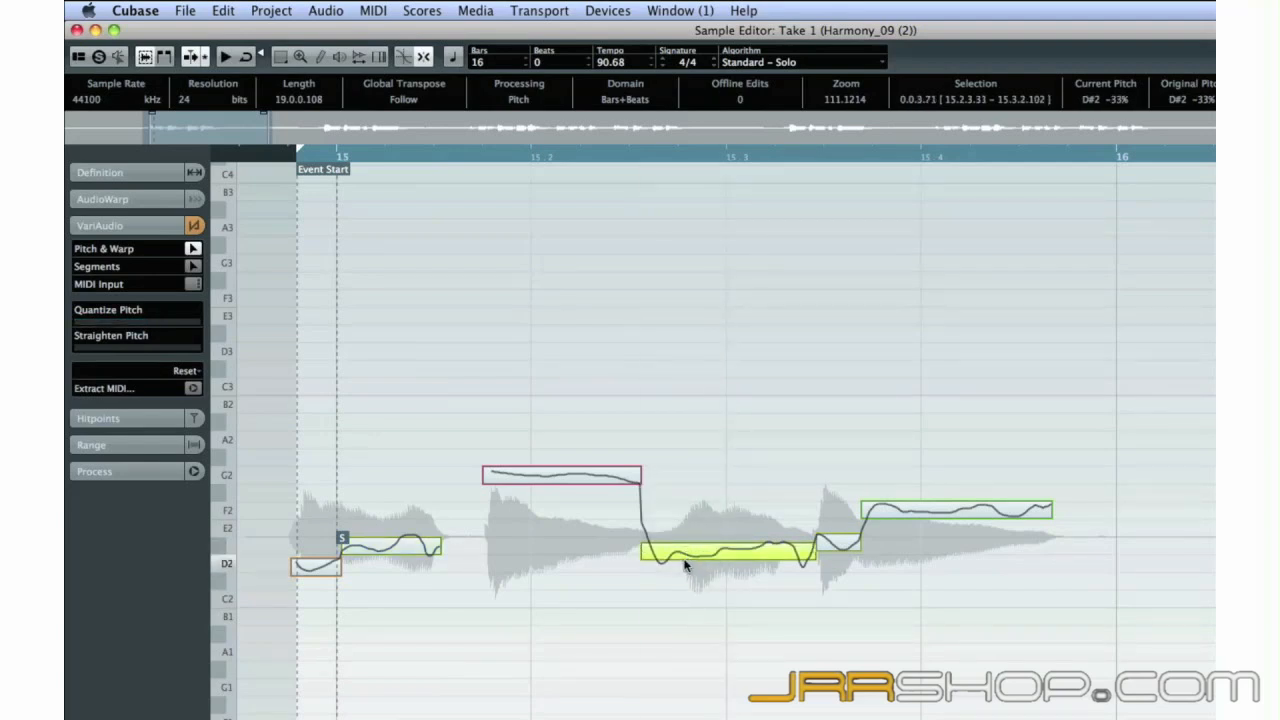
drag(688, 557, 687, 553)
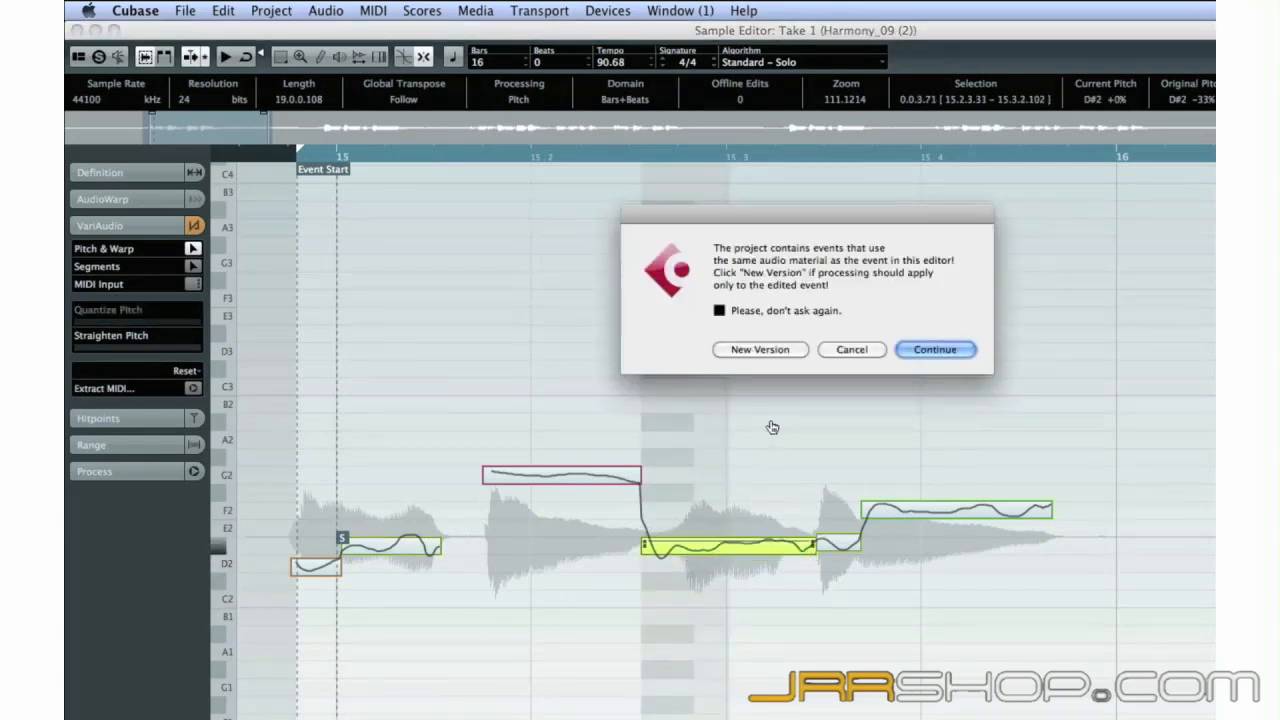
click(735, 348)
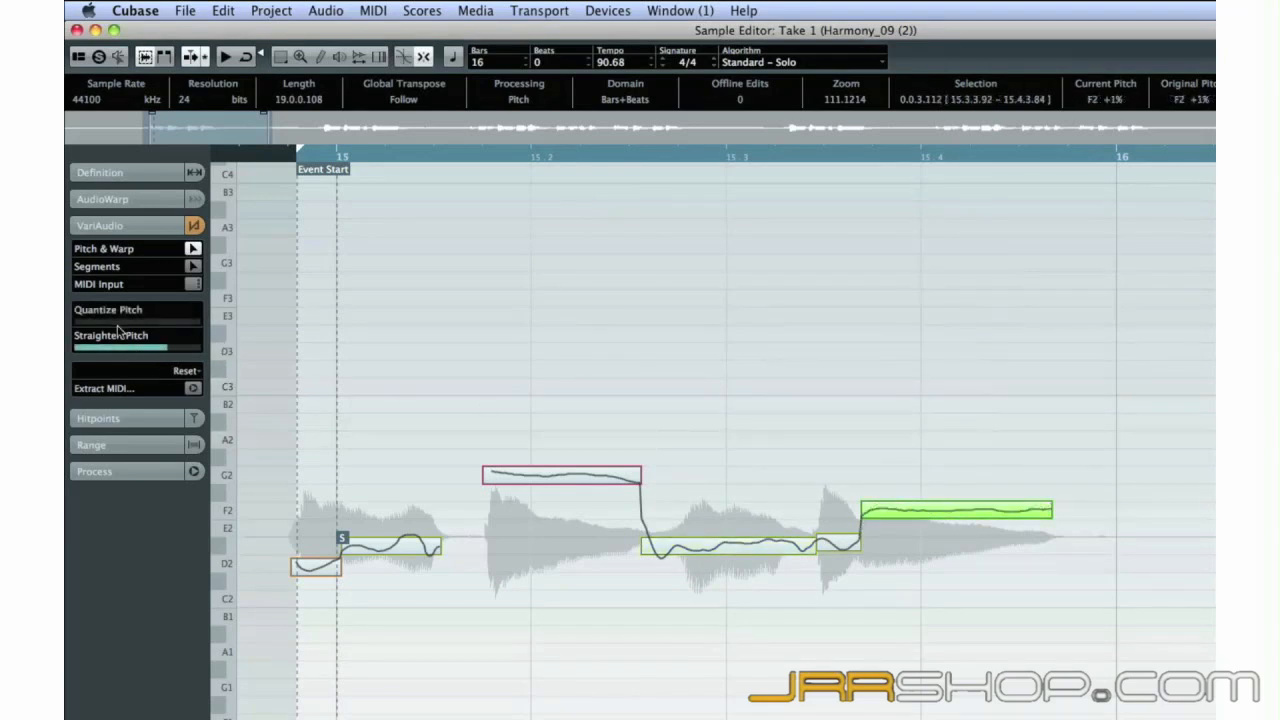
click(116, 321)
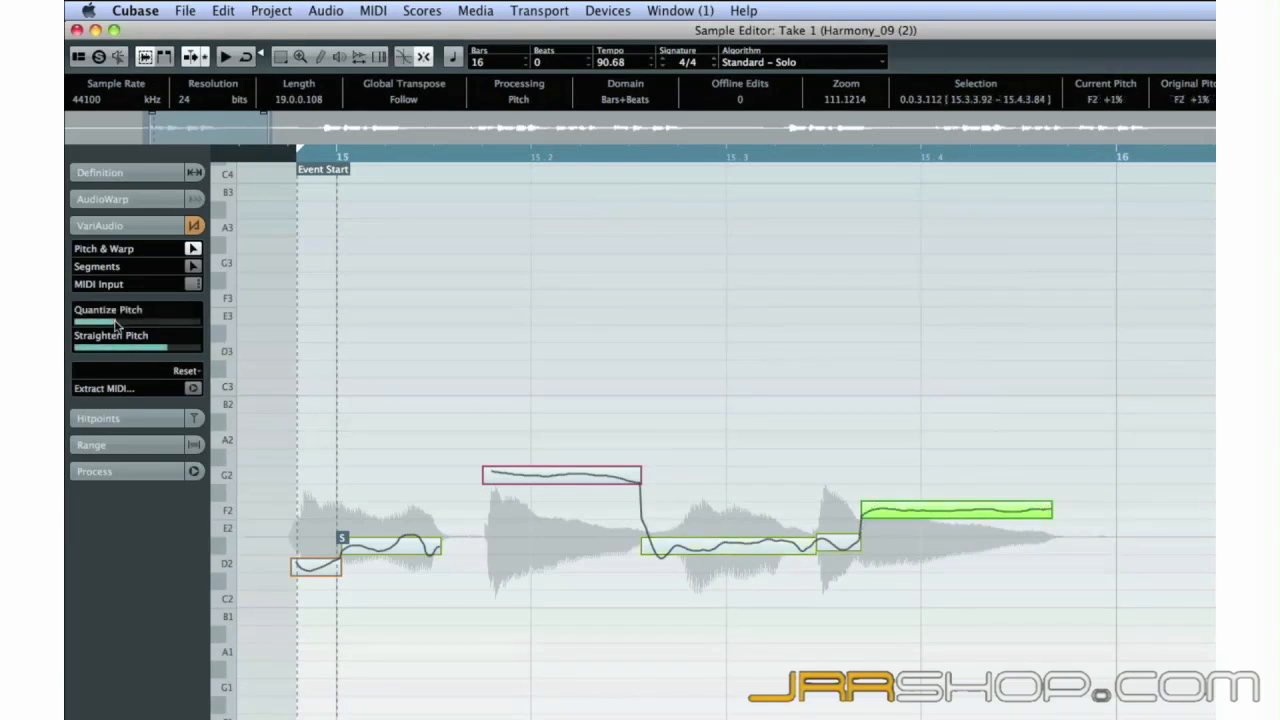